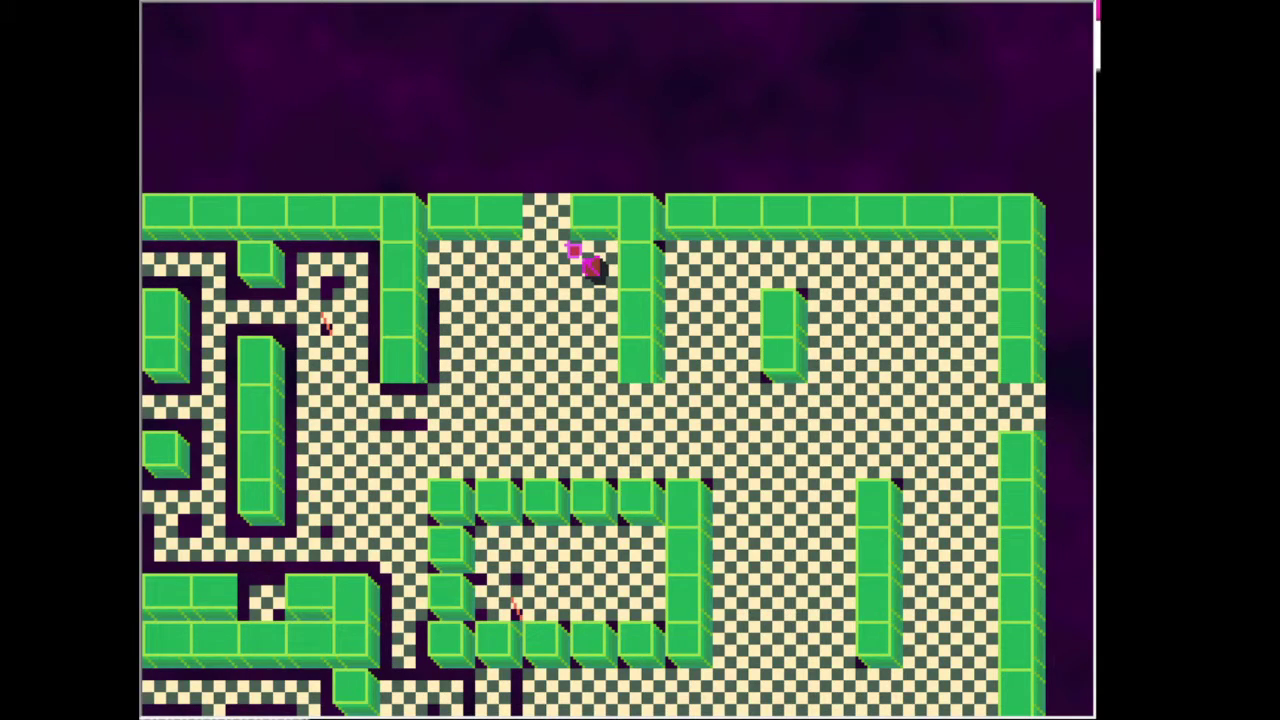
# Walk the player through the top wall gap into the next level.
pyautogui.press('Left')
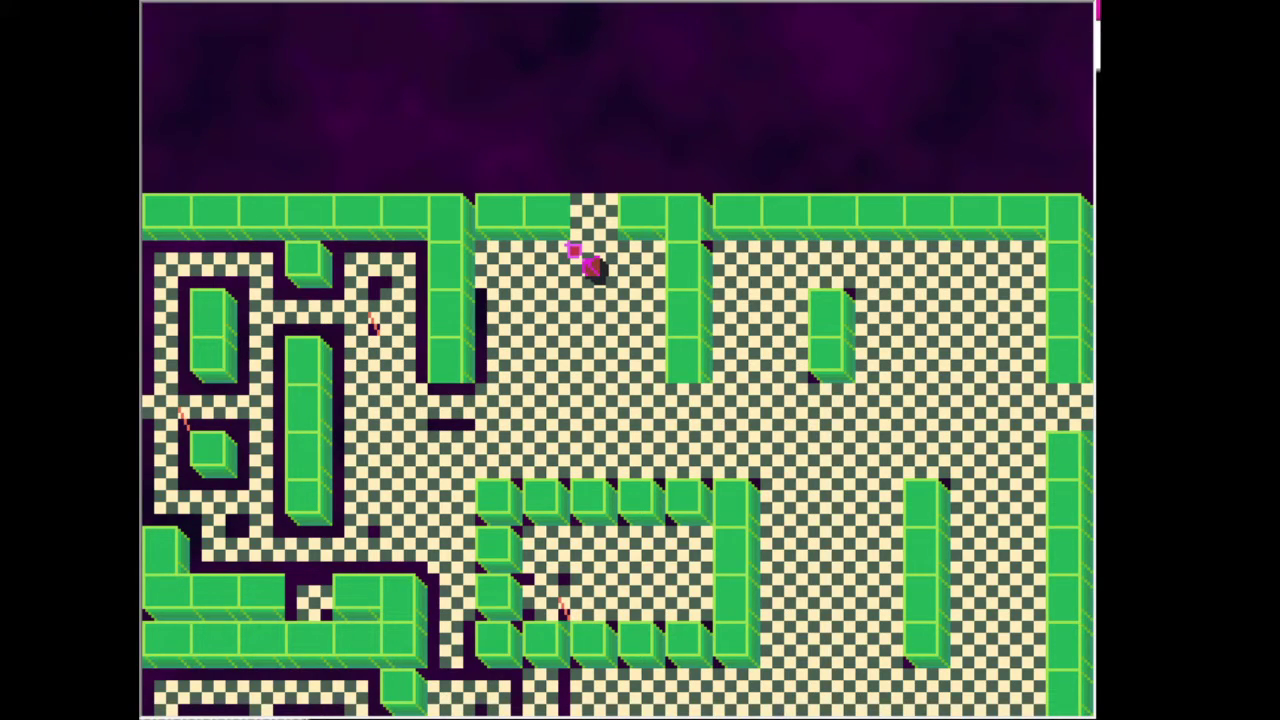
pyautogui.press('Up')
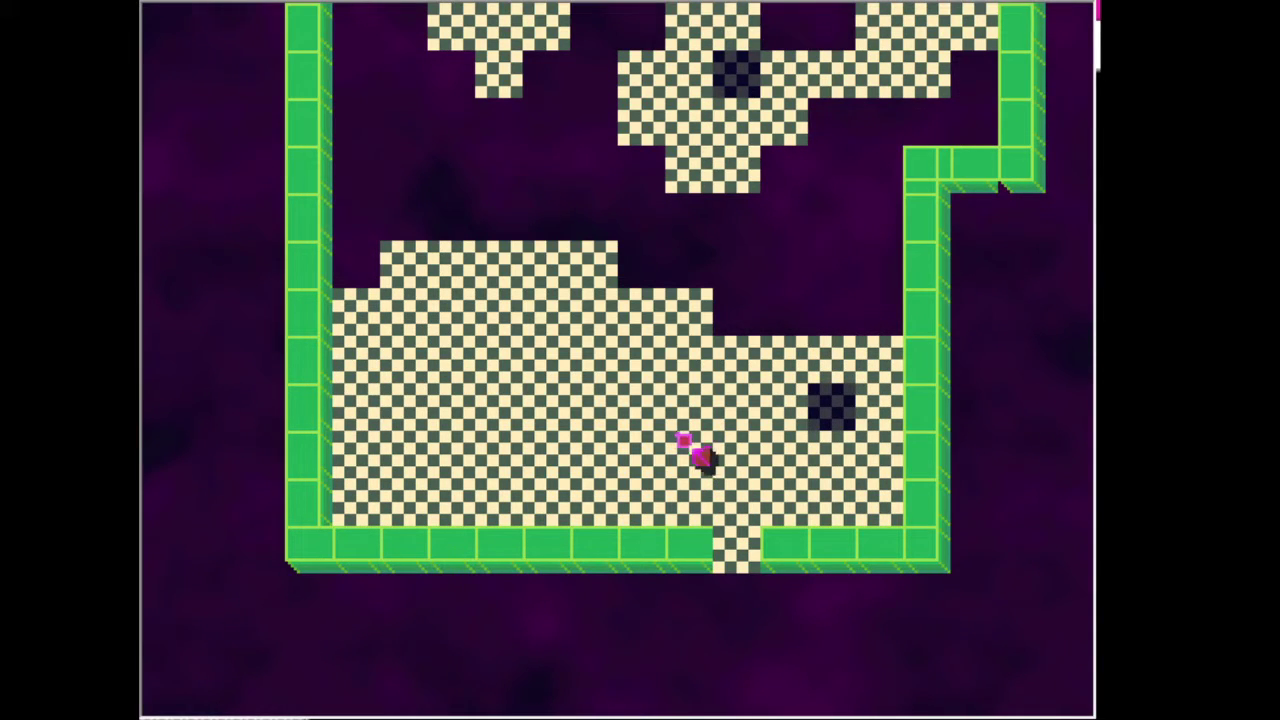
pyautogui.press('Left')
pyautogui.press('Left')
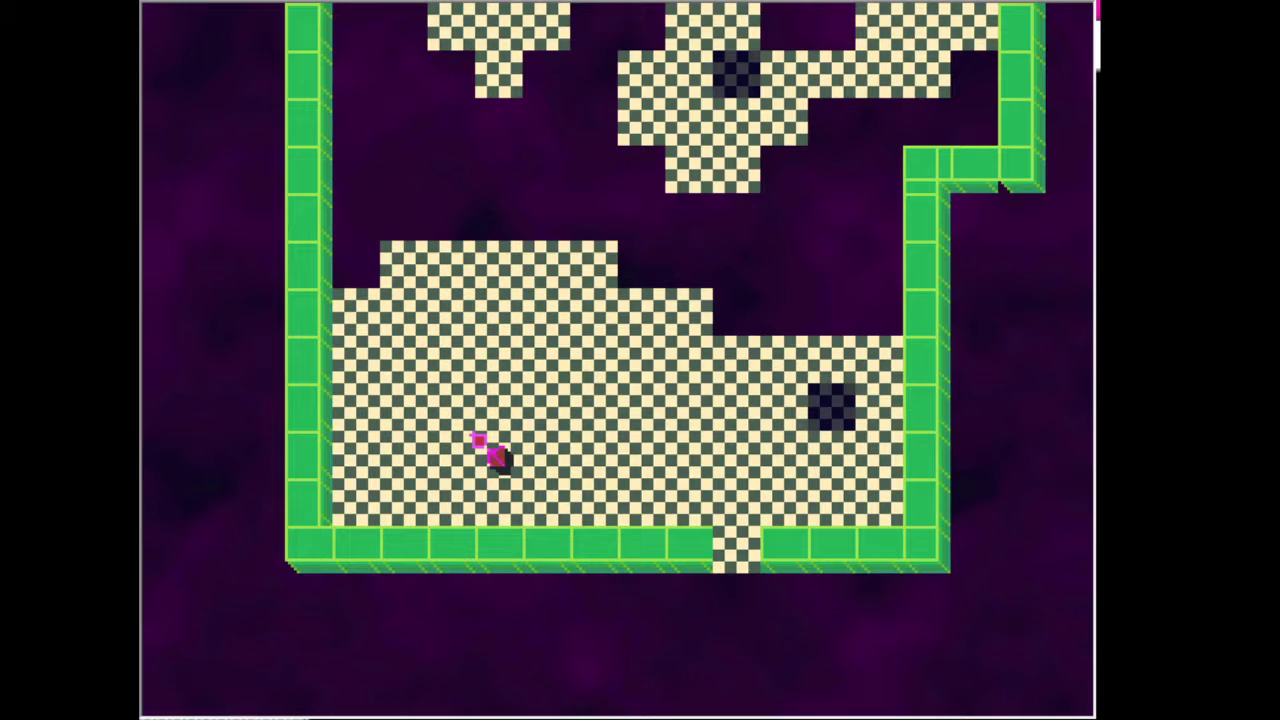
pyautogui.press('Right')
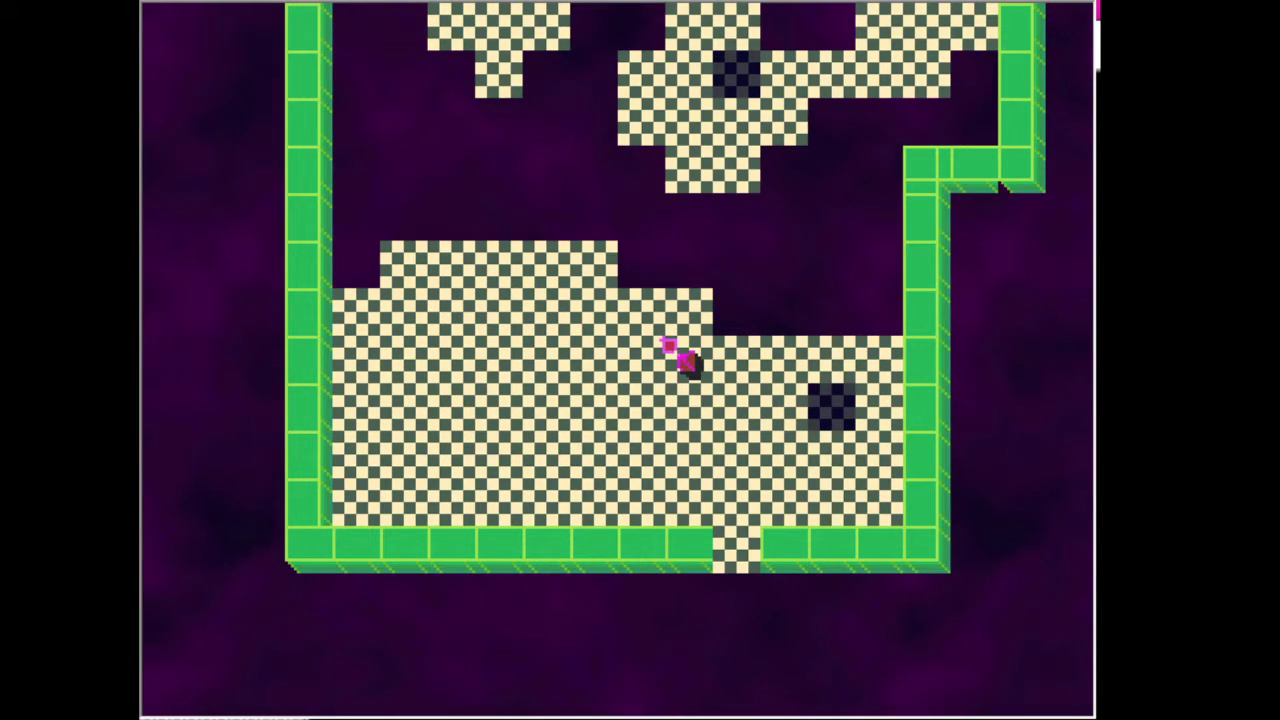
pyautogui.press('Right')
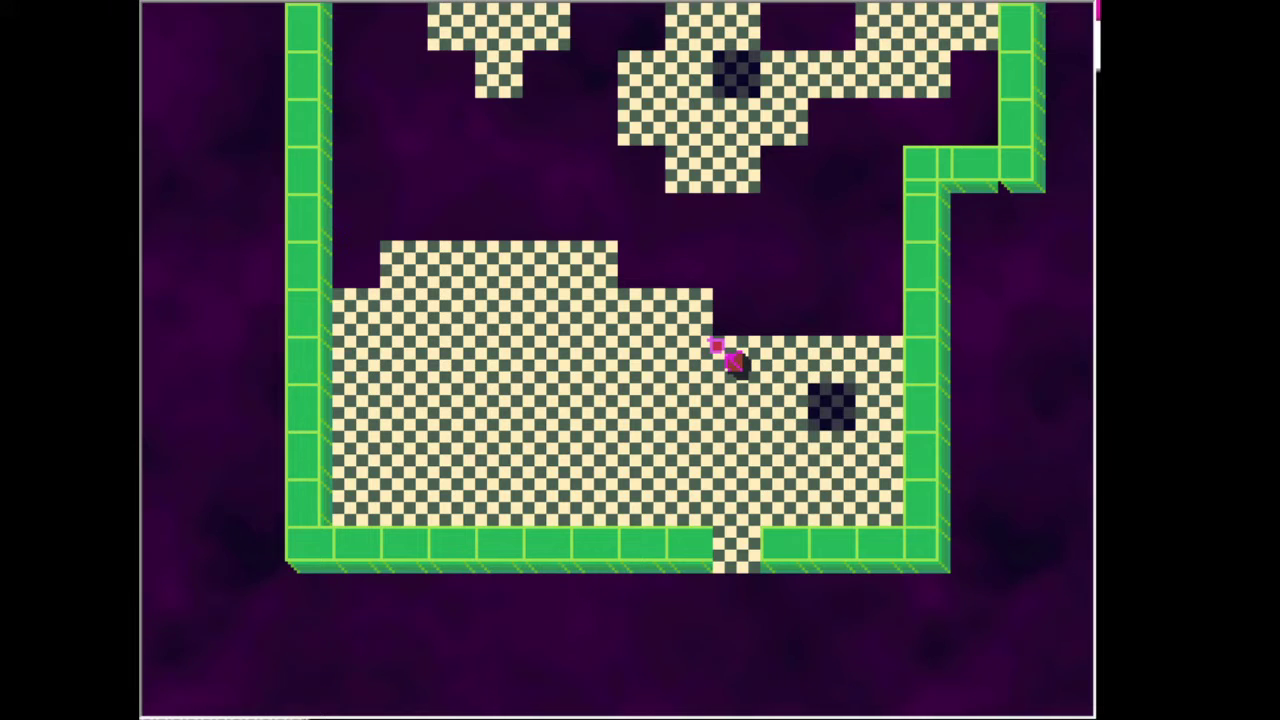
pyautogui.press('Up')
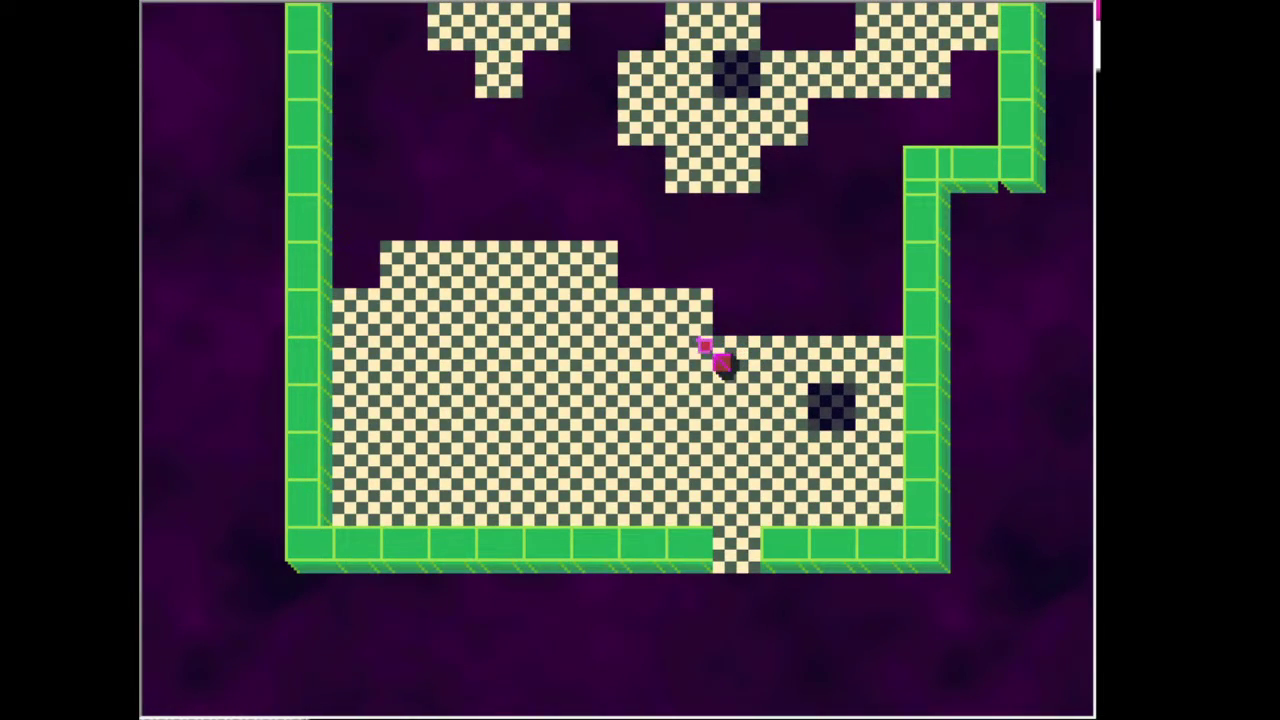
# Explore the new floor: down-left, up to the left wall, then back right and down.
pyautogui.press('Down')
pyautogui.press('Down')
pyautogui.press('Left')
pyautogui.press('Left')
pyautogui.press('Left')
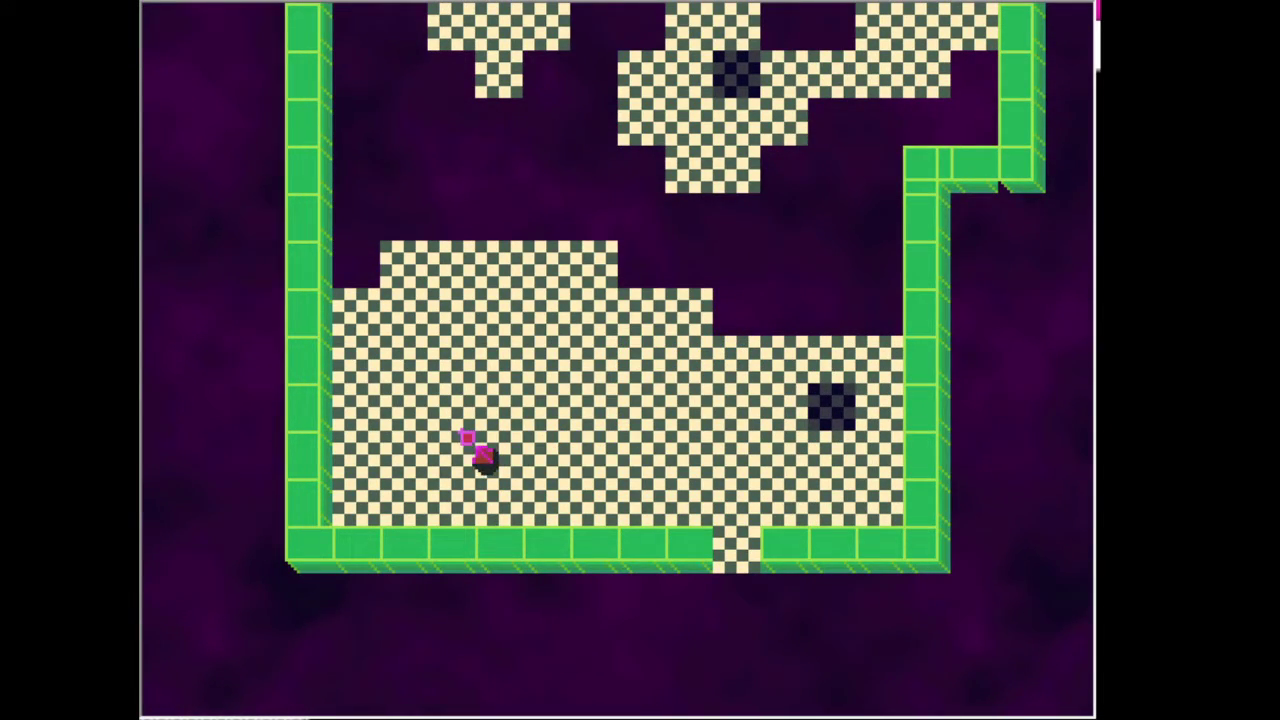
pyautogui.press('Up')
pyautogui.press('Up')
pyautogui.press('Up')
pyautogui.press('Left')
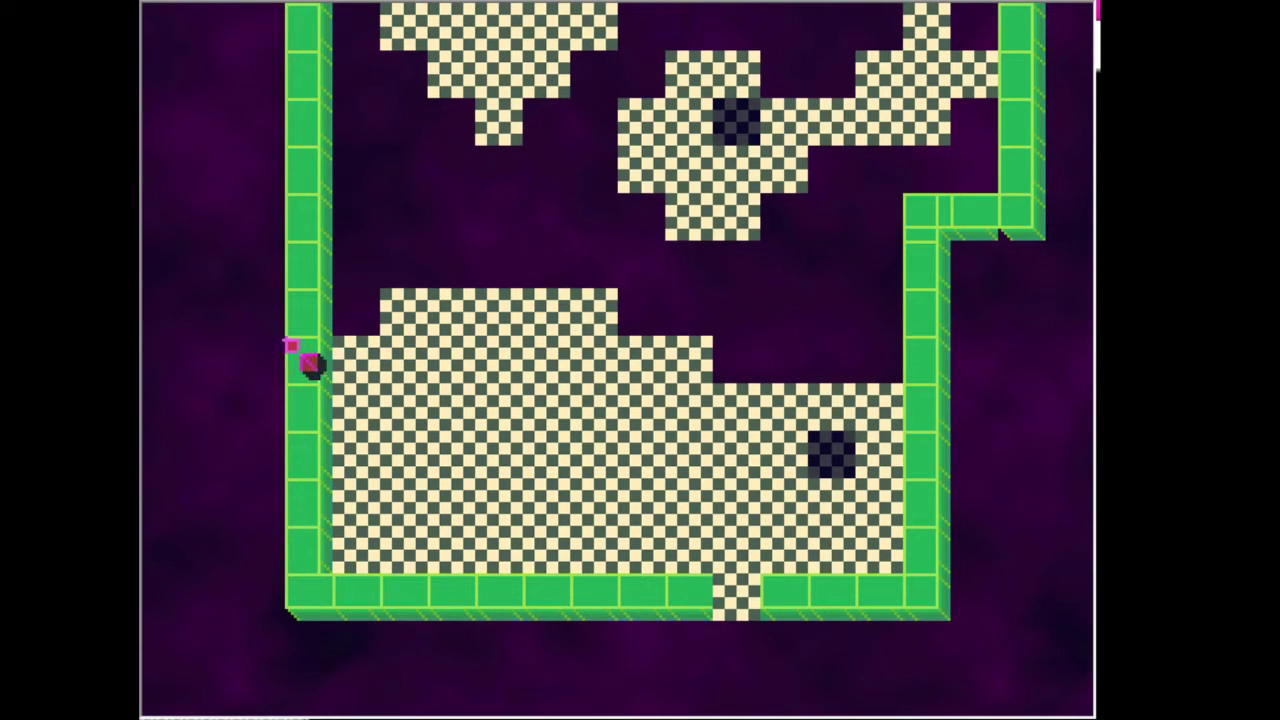
pyautogui.press('Right')
pyautogui.press('Right')
pyautogui.press('Right')
pyautogui.press('Right')
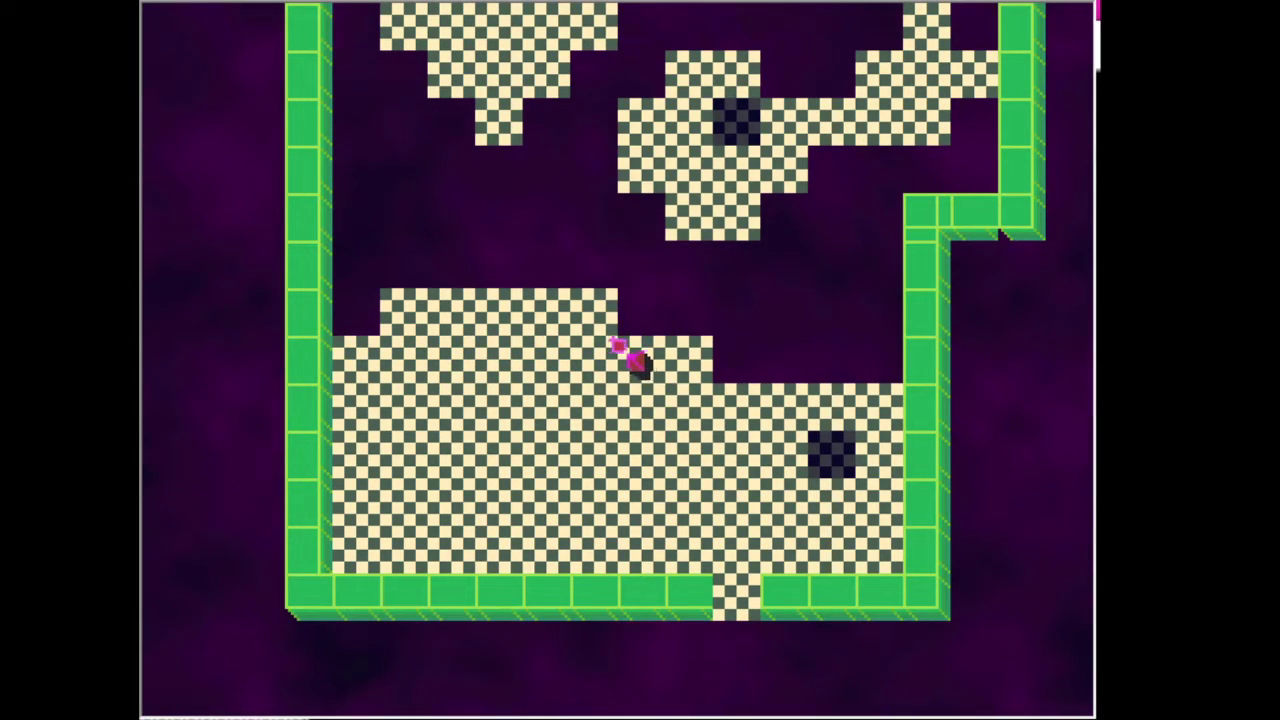
pyautogui.press('Down')
pyautogui.press('Down')
pyautogui.press('Up')
pyautogui.press('Right')
pyautogui.press('Right')
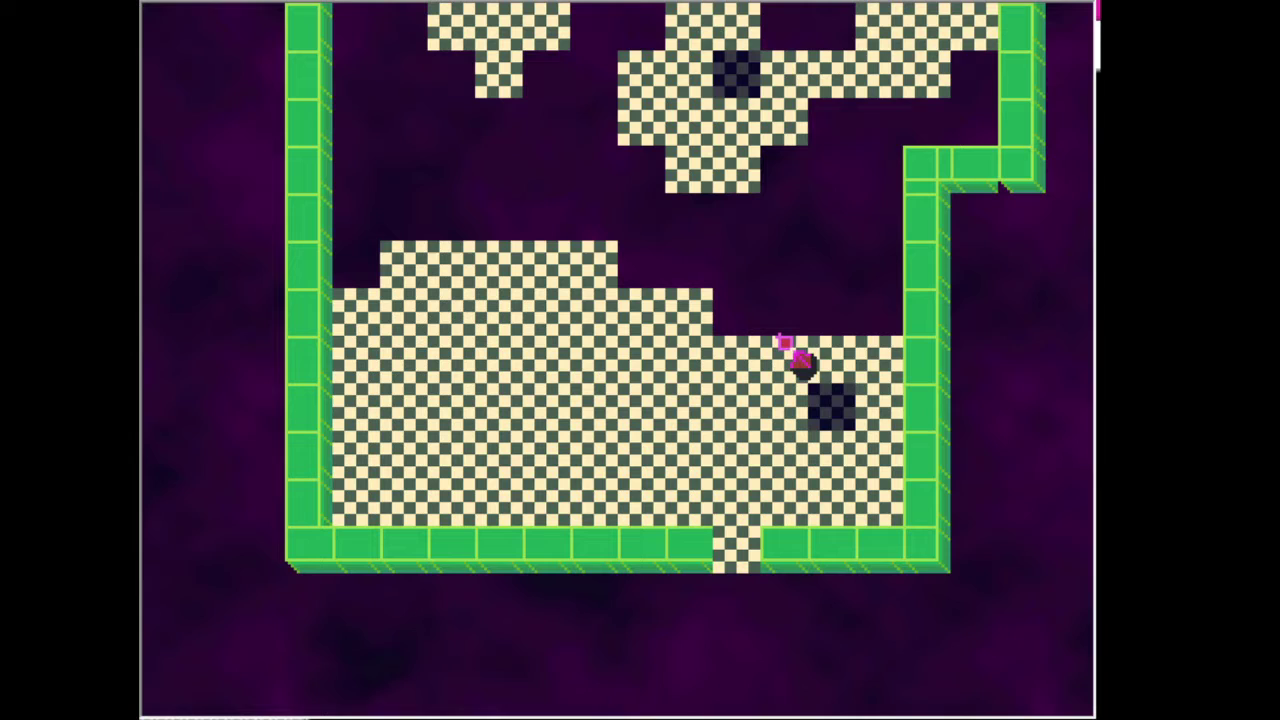
# Climb past the floor's top edge, heading up-left toward the upper canopy platforms.
pyautogui.press('Left')
pyautogui.press('Left')
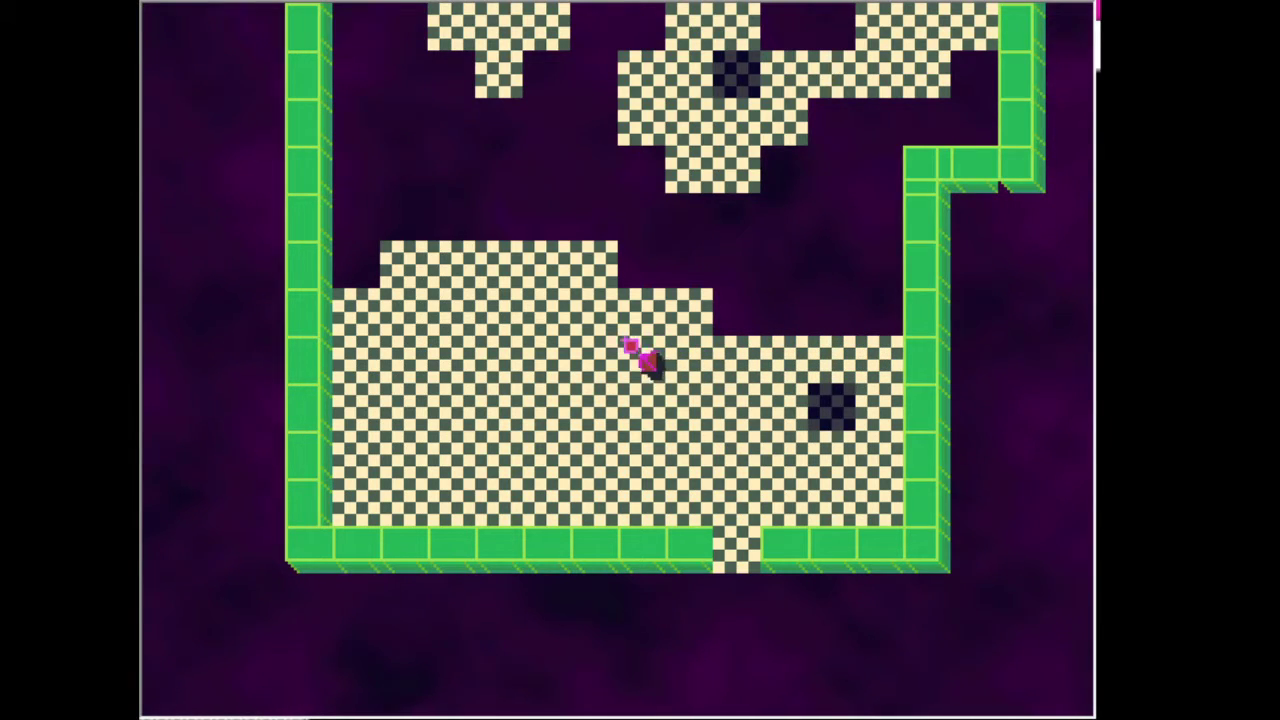
pyautogui.press('Right')
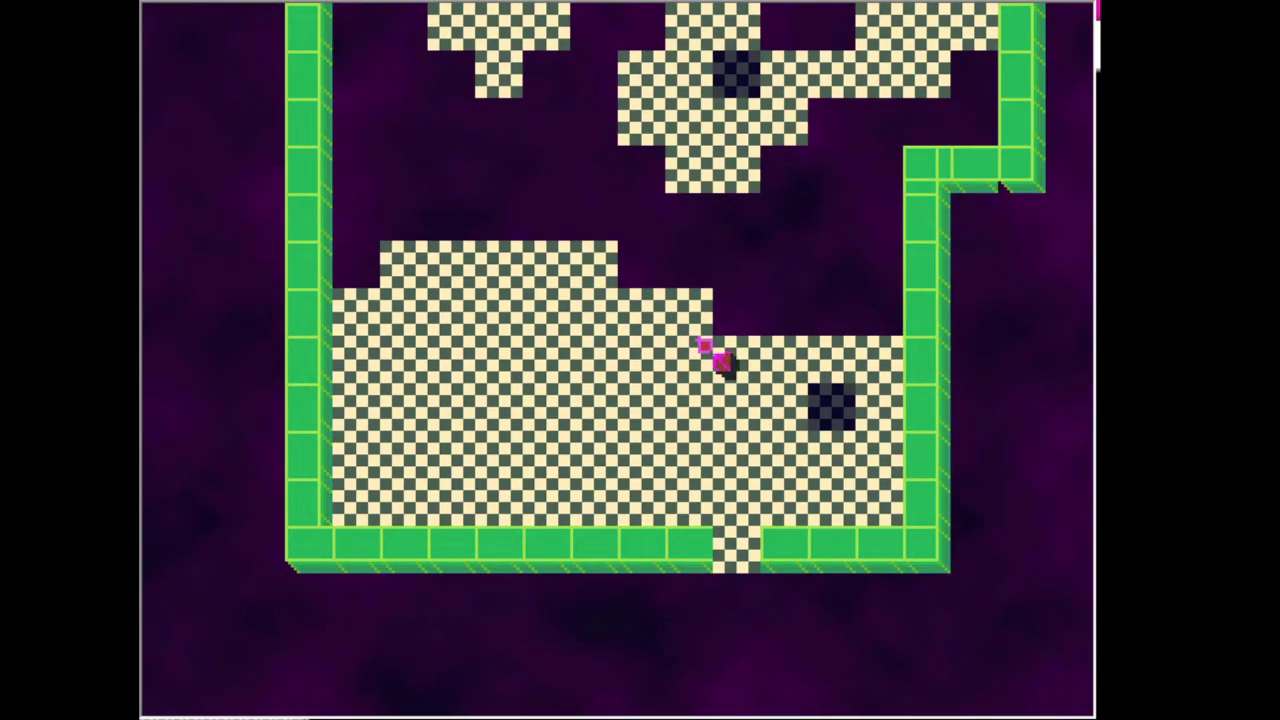
pyautogui.press('Up')
pyautogui.press('Down')
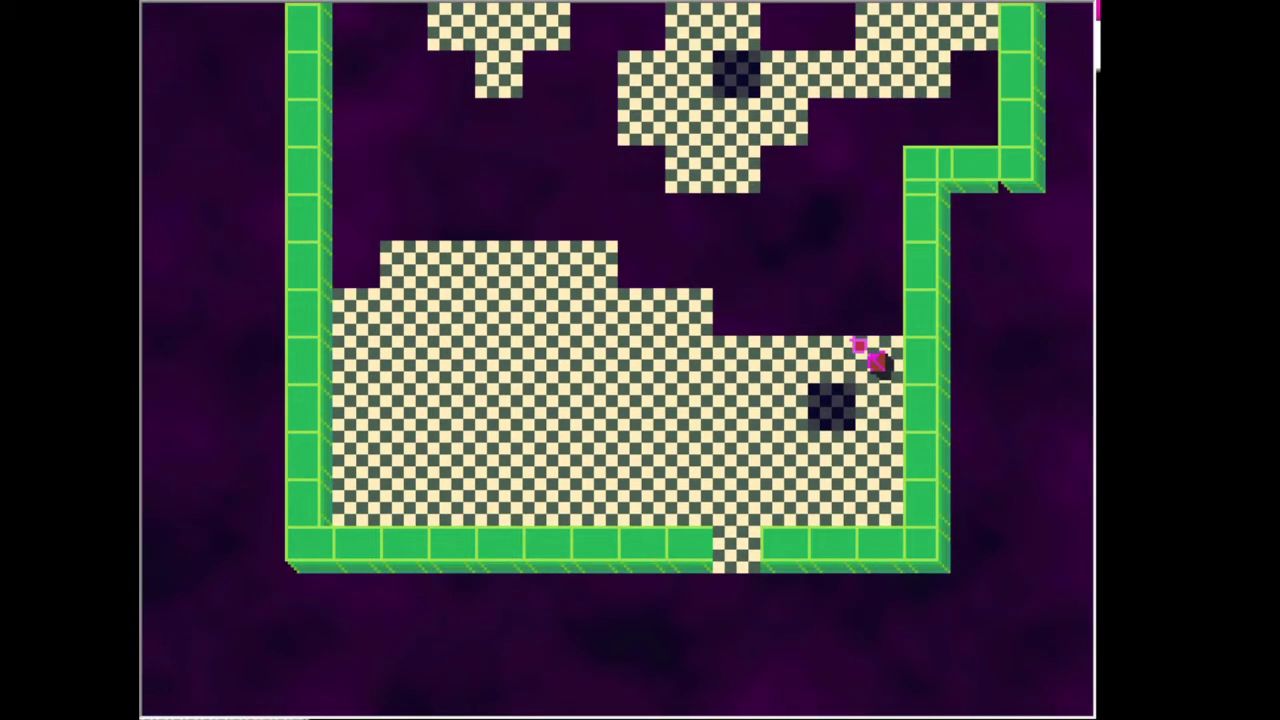
pyautogui.press('Up')
pyautogui.press('Up')
pyautogui.press('Up')
pyautogui.press('Left')
pyautogui.press('Left')
pyautogui.press('Up')
pyautogui.press('Left')
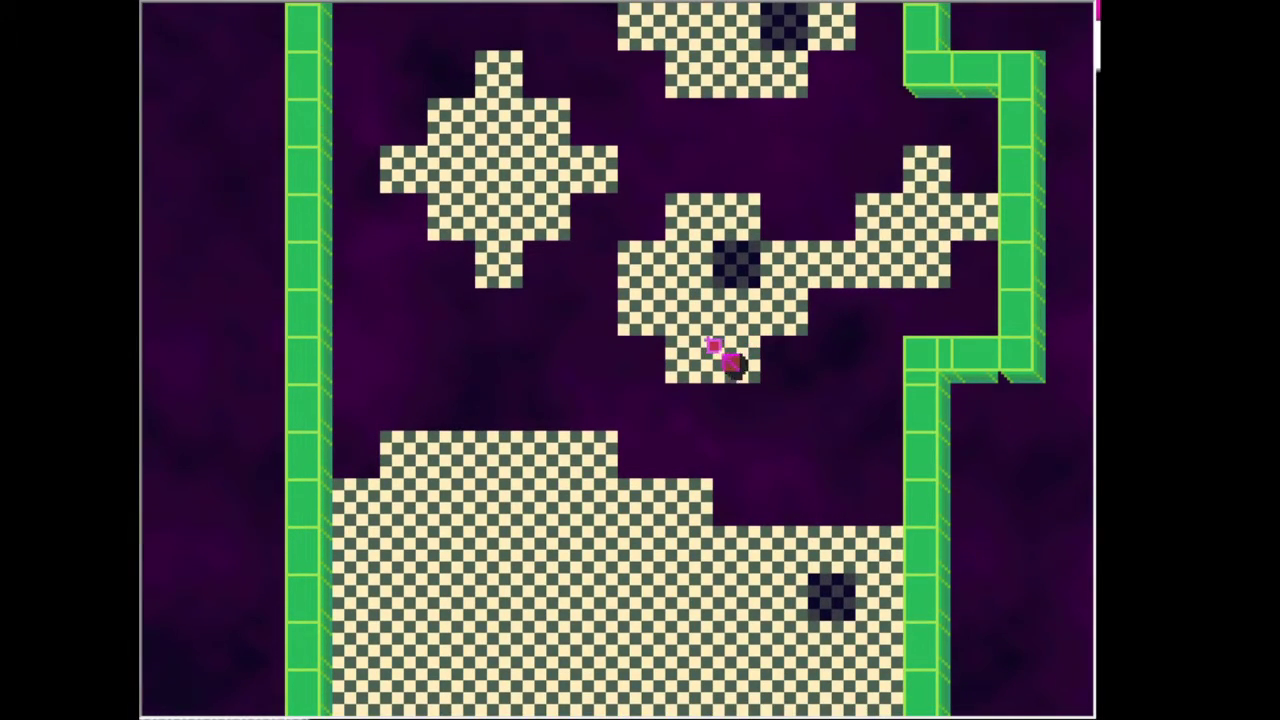
pyautogui.press('Left')
pyautogui.press('Up')
pyautogui.press('Up')
pyautogui.press('Up')
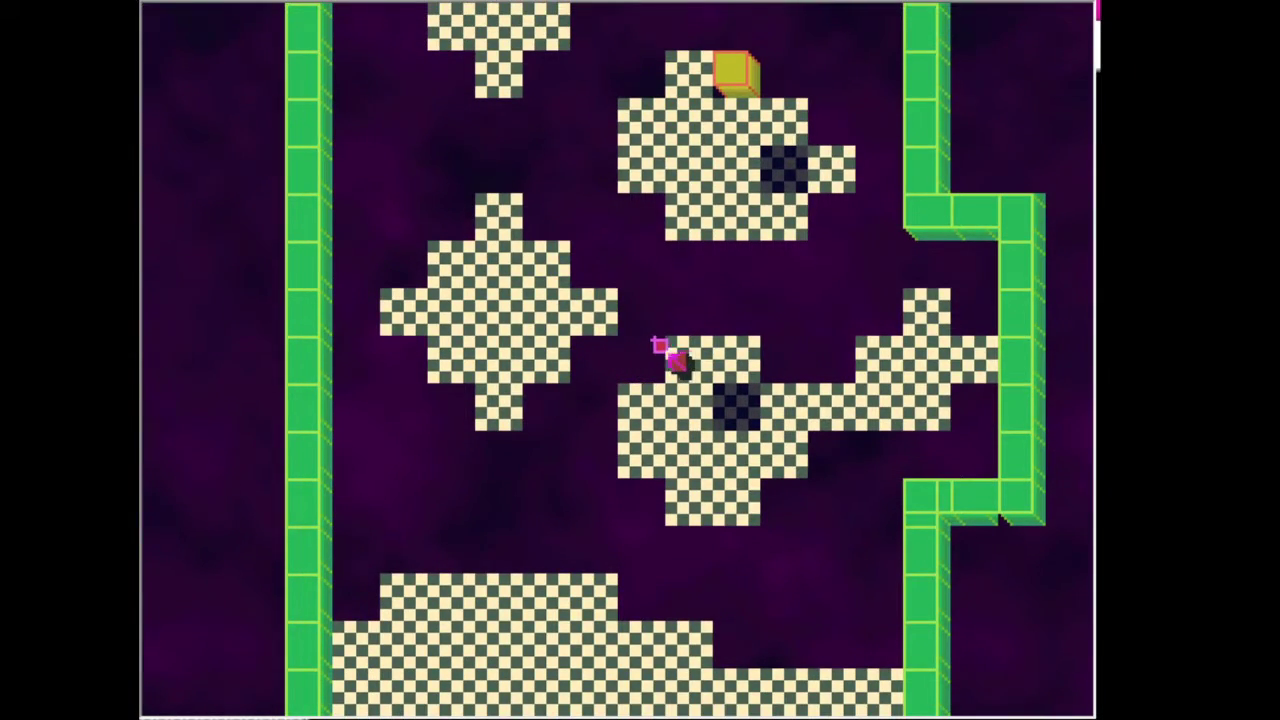
# Shuffle around on the upper platform, then walk back down to the lower floor.
pyautogui.press('Up')
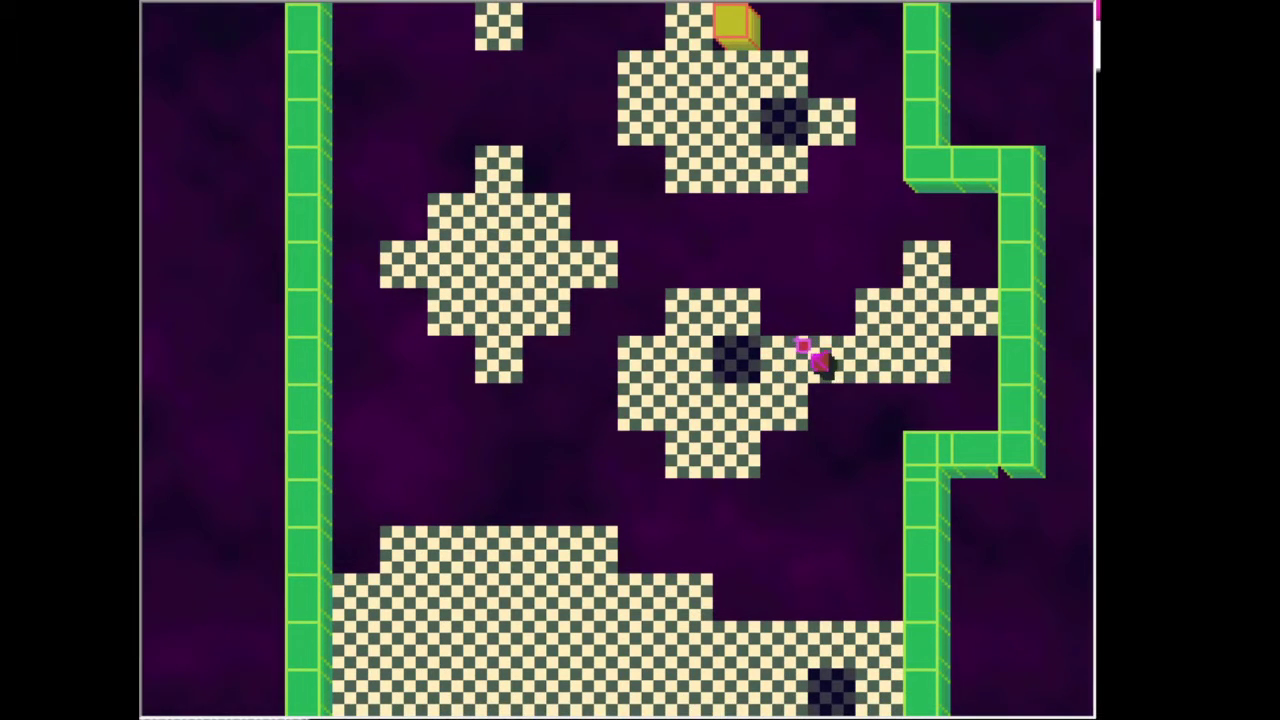
pyautogui.press('Up')
pyautogui.press('Up')
pyautogui.press('Up')
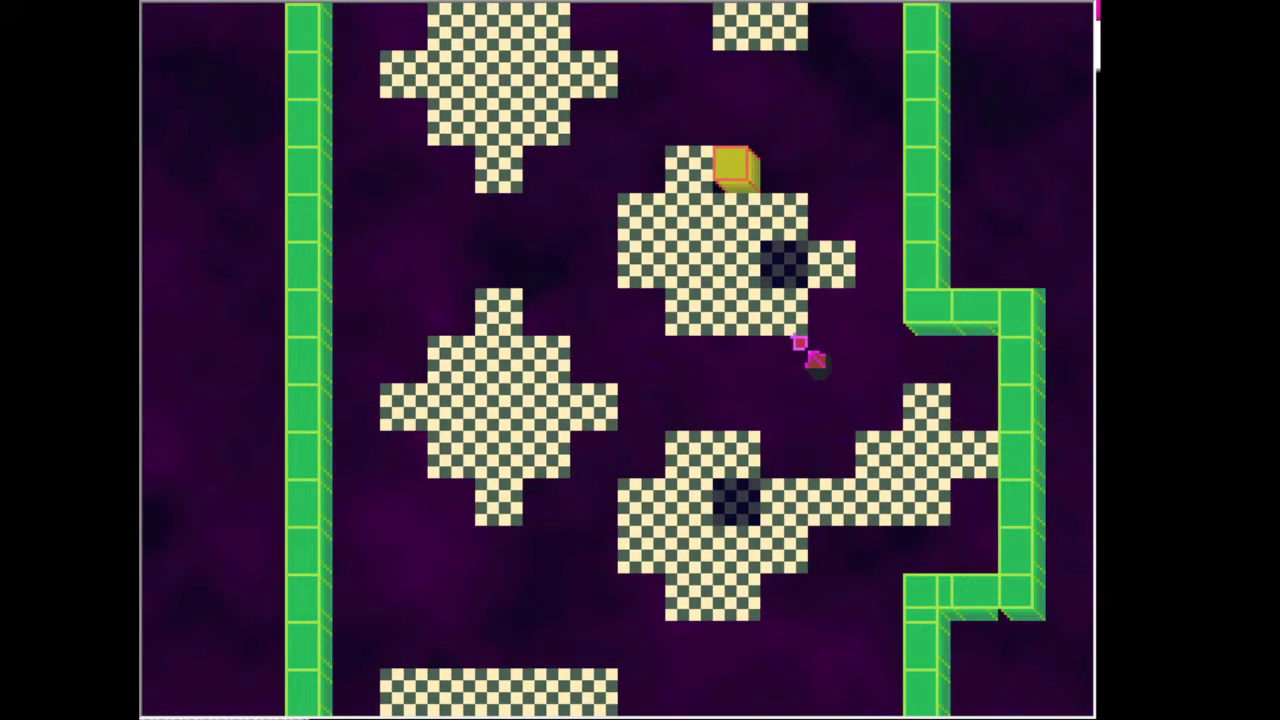
pyautogui.press('Left')
pyautogui.press('Right')
pyautogui.press('Right')
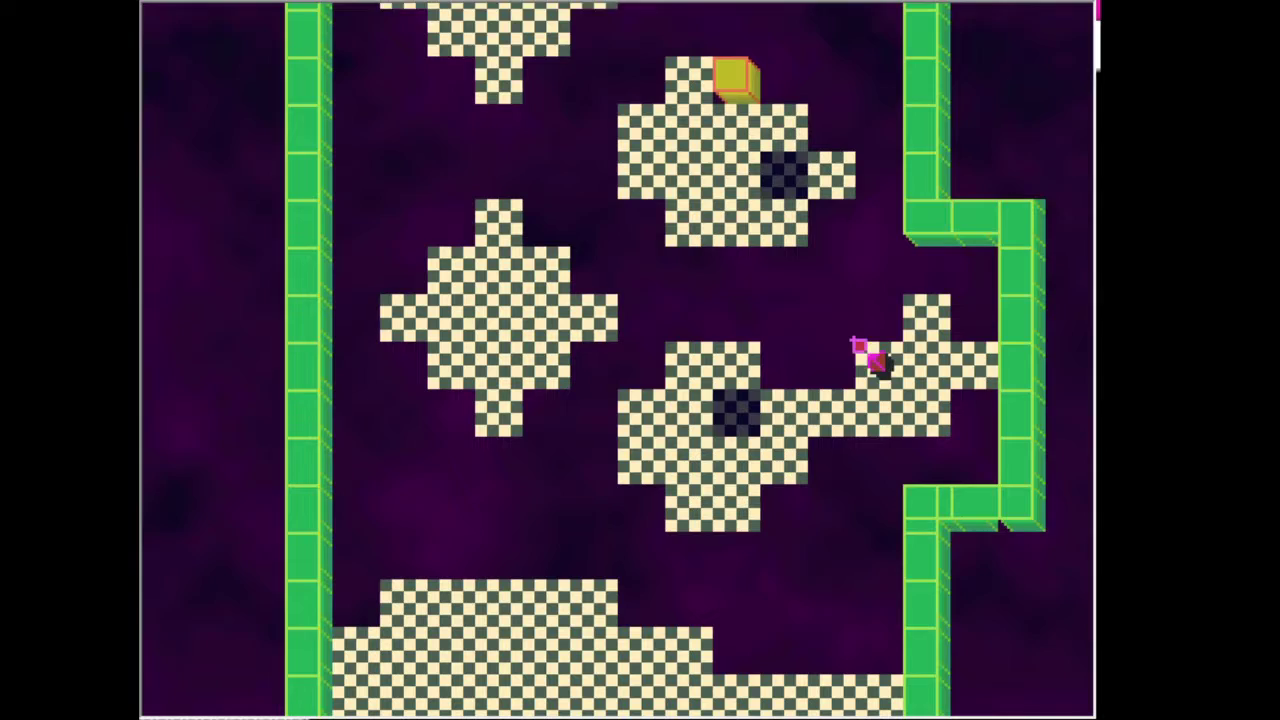
pyautogui.press('Down')
pyautogui.press('Down')
pyautogui.press('Down')
pyautogui.press('Down')
pyautogui.press('Left')
pyautogui.press('Down')
pyautogui.press('Down')
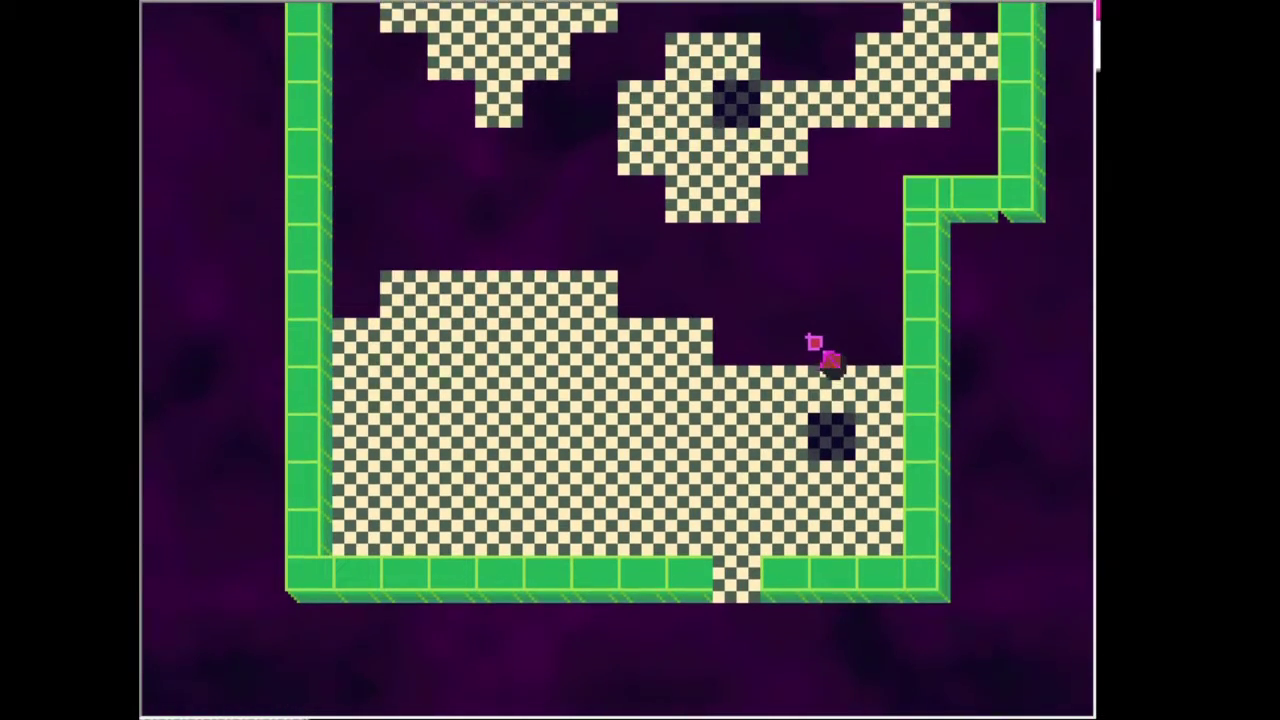
pyautogui.press('Down')
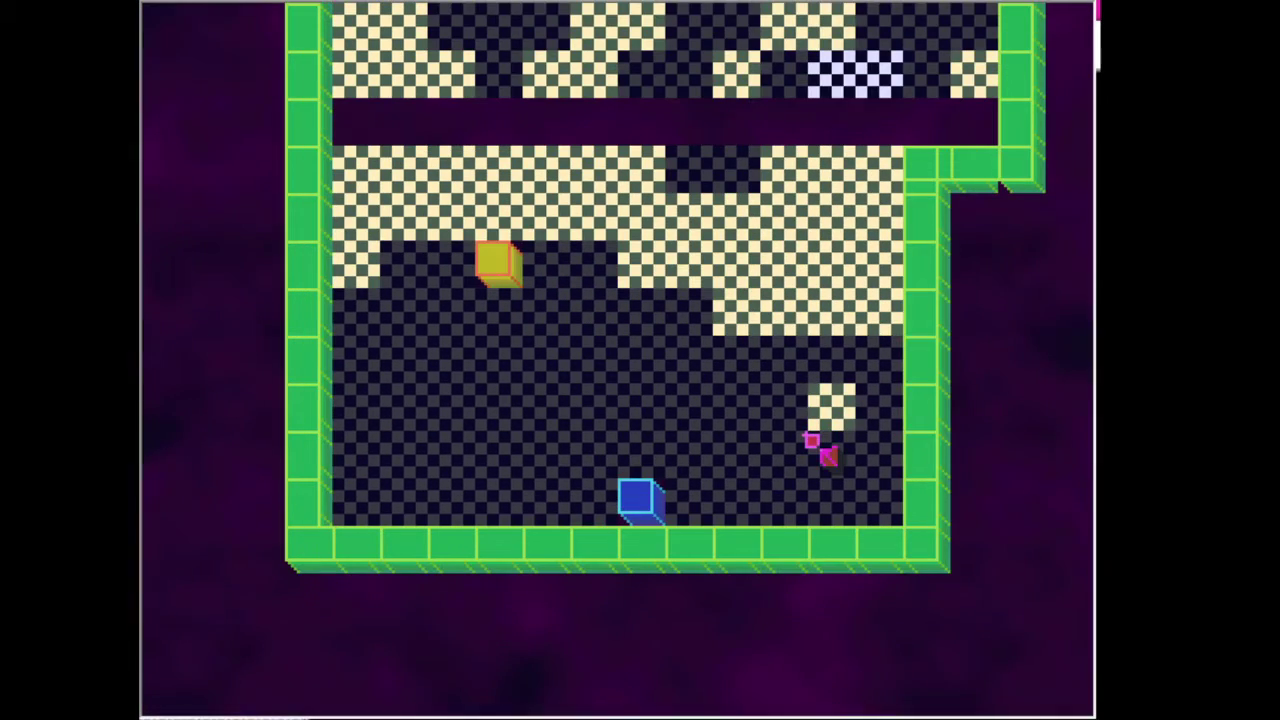
# Walk the player up and left through the walled room, then down and left.
pyautogui.press('Left')
pyautogui.press('Up')
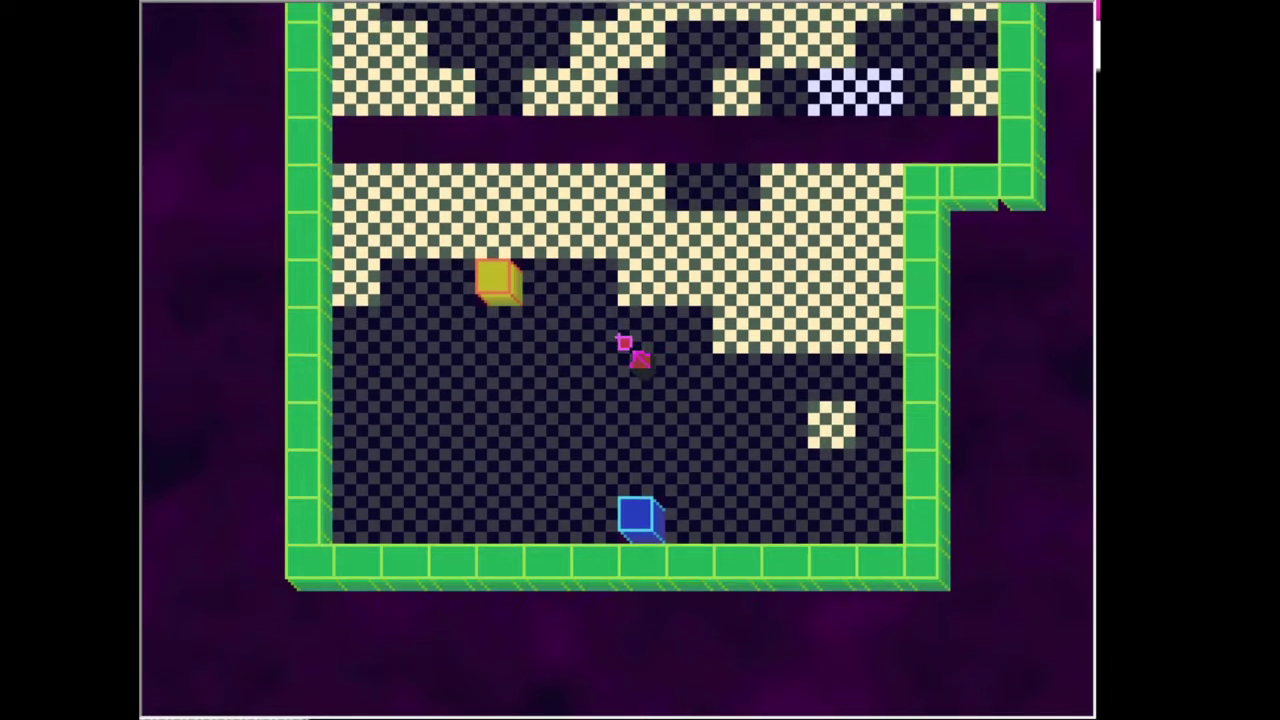
pyautogui.press('Up')
pyautogui.press('Left')
pyautogui.press('Up')
pyautogui.press('Up')
pyautogui.press('Up')
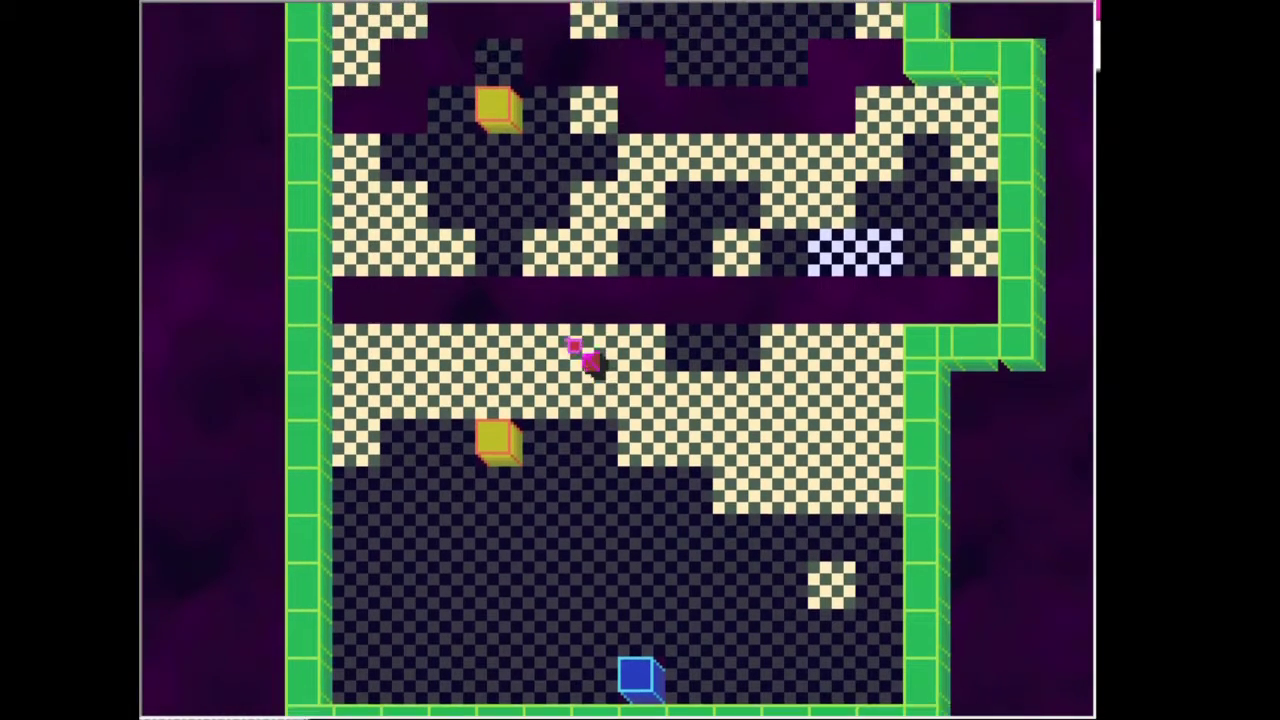
pyautogui.press('Left')
pyautogui.press('Down')
pyautogui.press('Down')
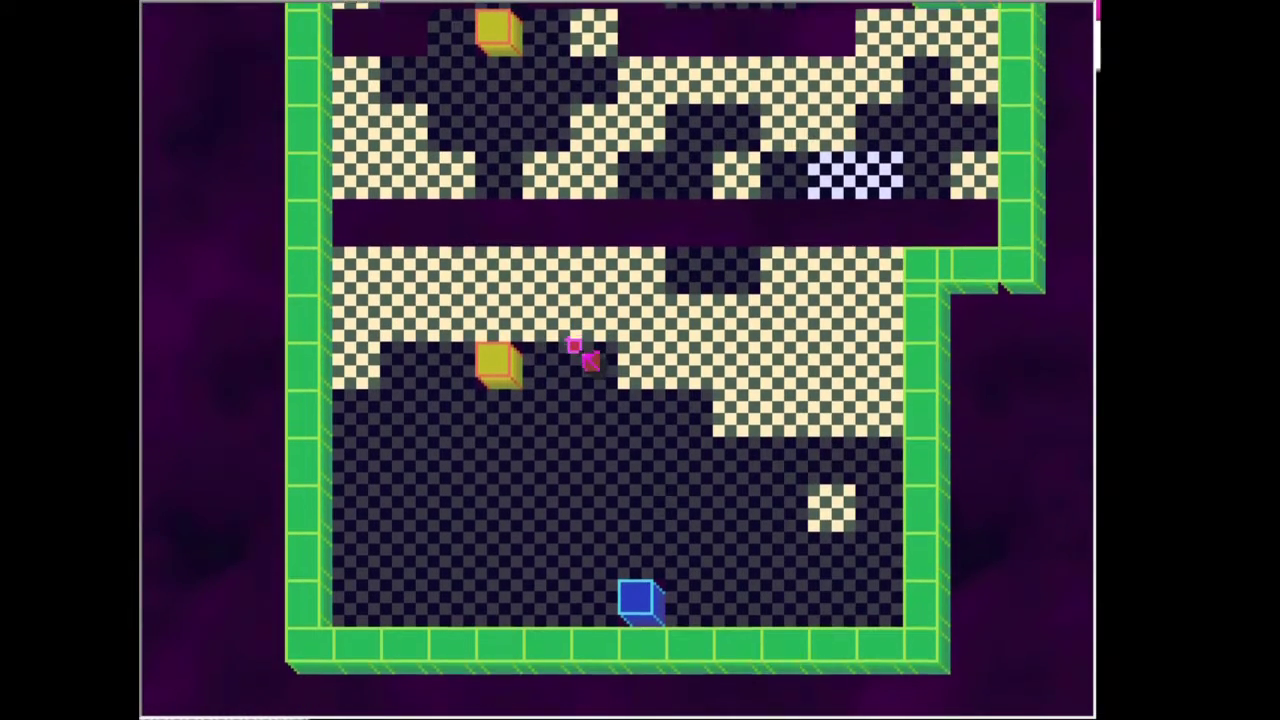
pyautogui.press('Left')
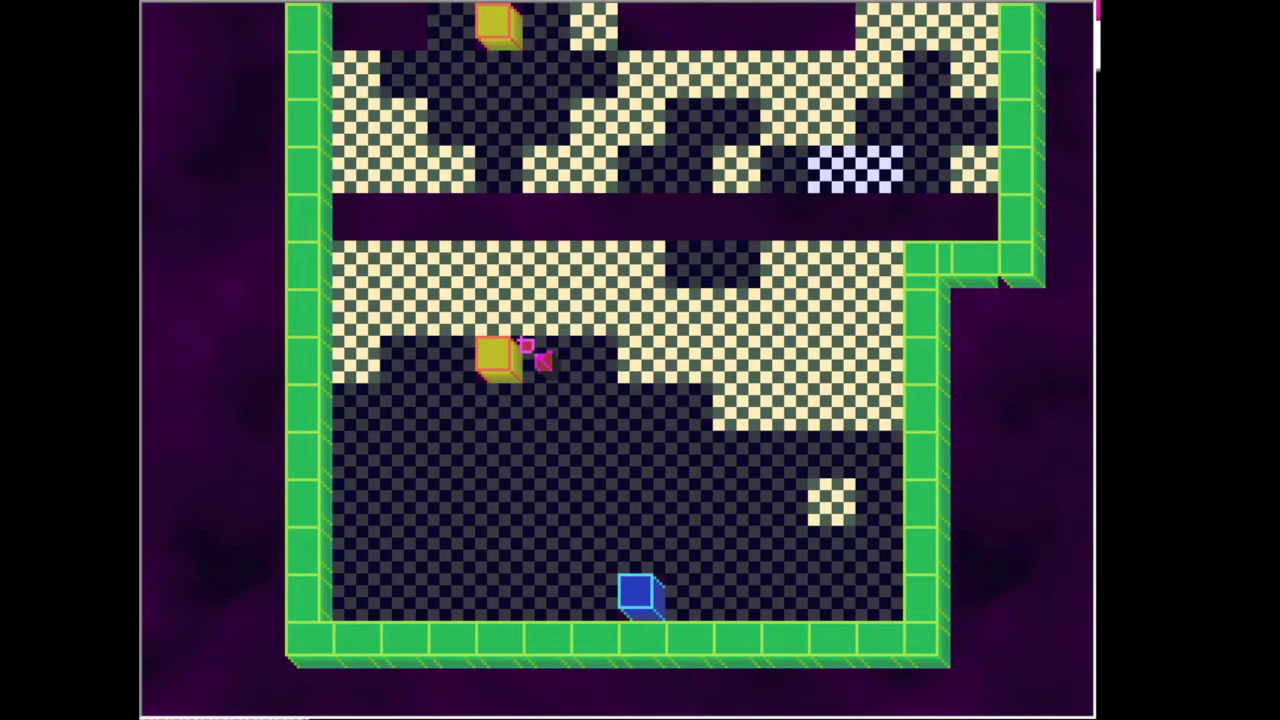
# Approach the purple band, then come back down and to the left.
pyautogui.press('Down')
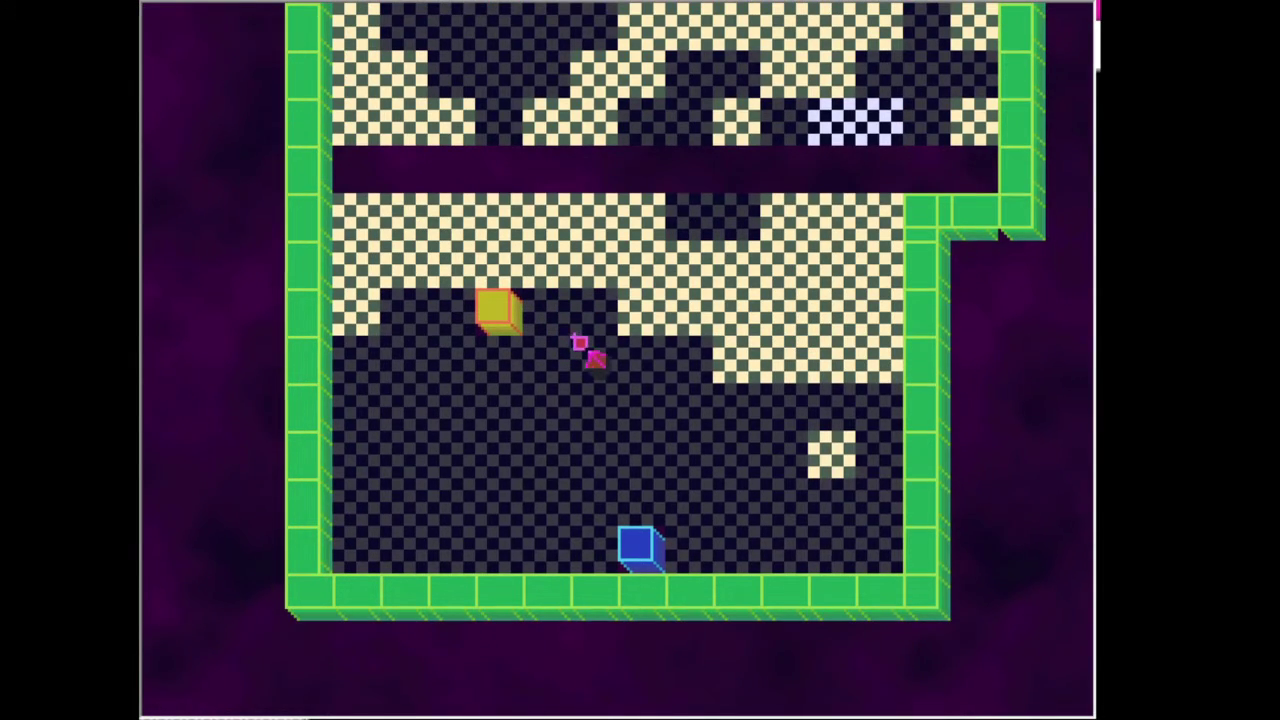
pyautogui.press('Up')
pyautogui.press('Up')
pyautogui.press('Up')
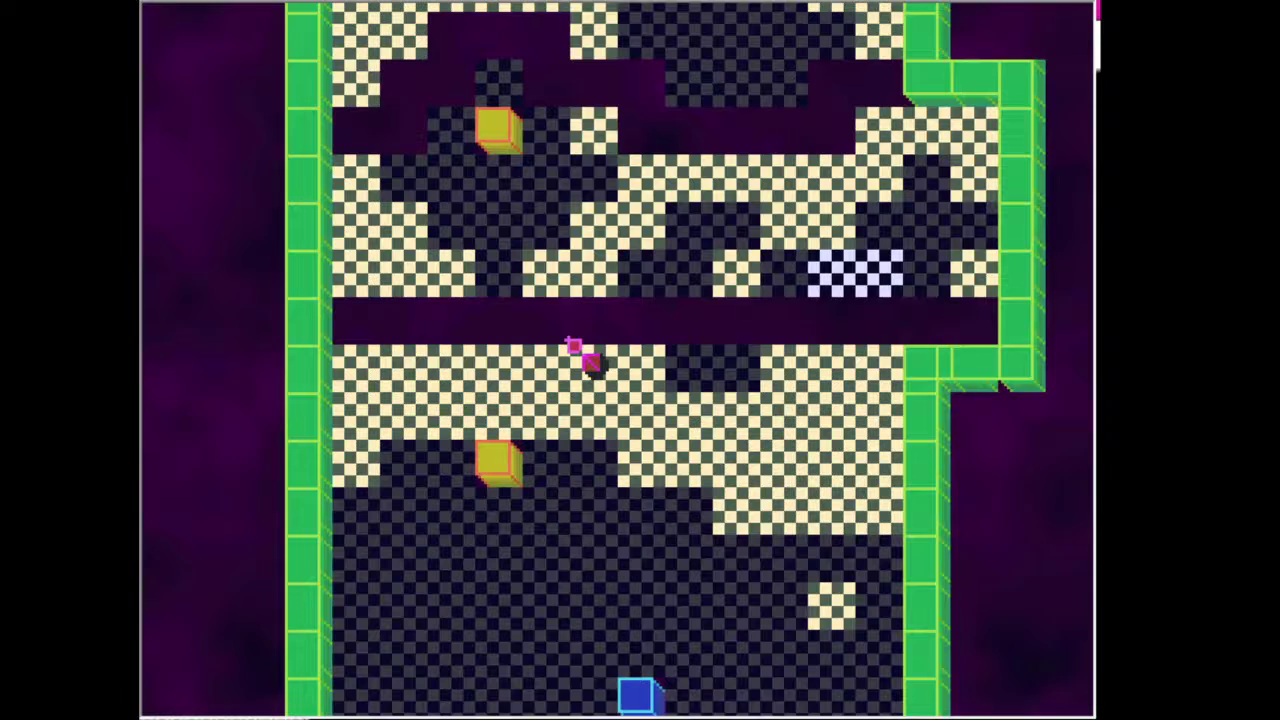
pyautogui.press('Up')
pyautogui.press('Down')
pyautogui.press('Down')
pyautogui.press('Down')
pyautogui.press('Left')
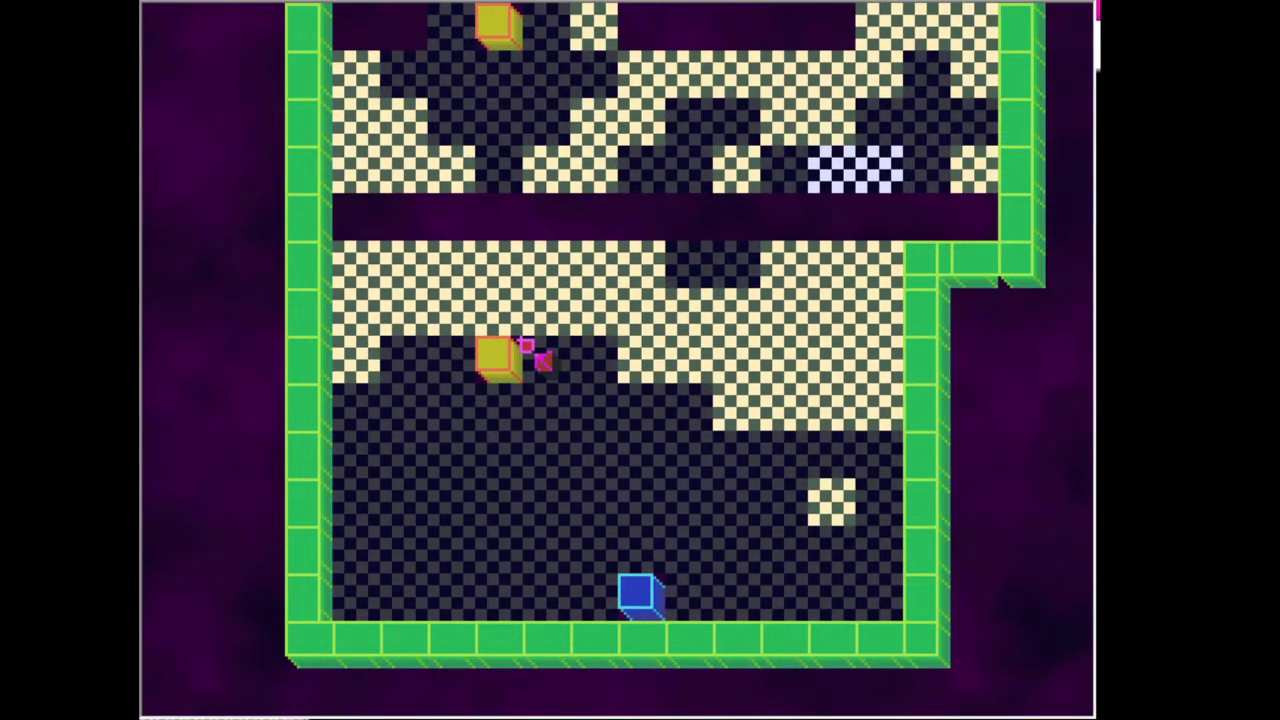
# Cross the white bridge column and stand next to the lower yellow block.
pyautogui.press('Down')
pyautogui.press('Down')
pyautogui.press('Right')
pyautogui.press('Right')
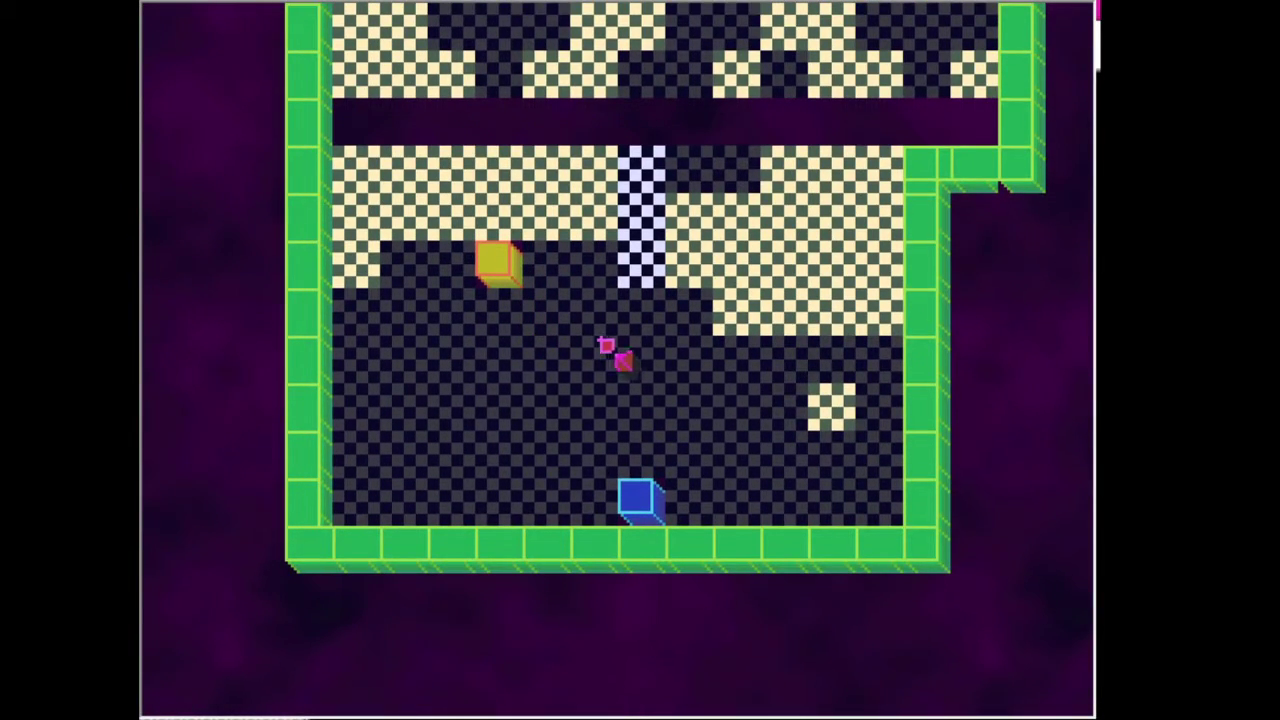
pyautogui.press('Up')
pyautogui.press('Up')
pyautogui.press('Up')
pyautogui.press('Up')
pyautogui.press('Down')
pyautogui.press('Down')
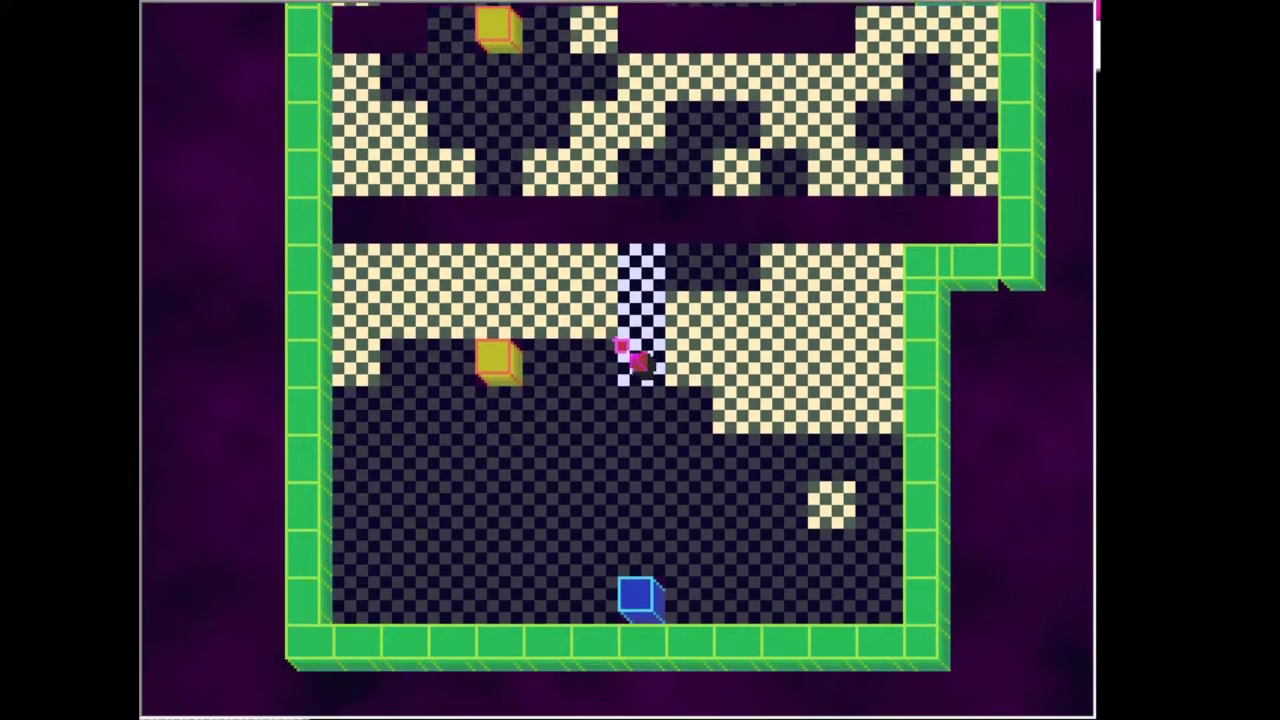
pyautogui.press('Left')
pyautogui.press('Left')
pyautogui.press('Up')
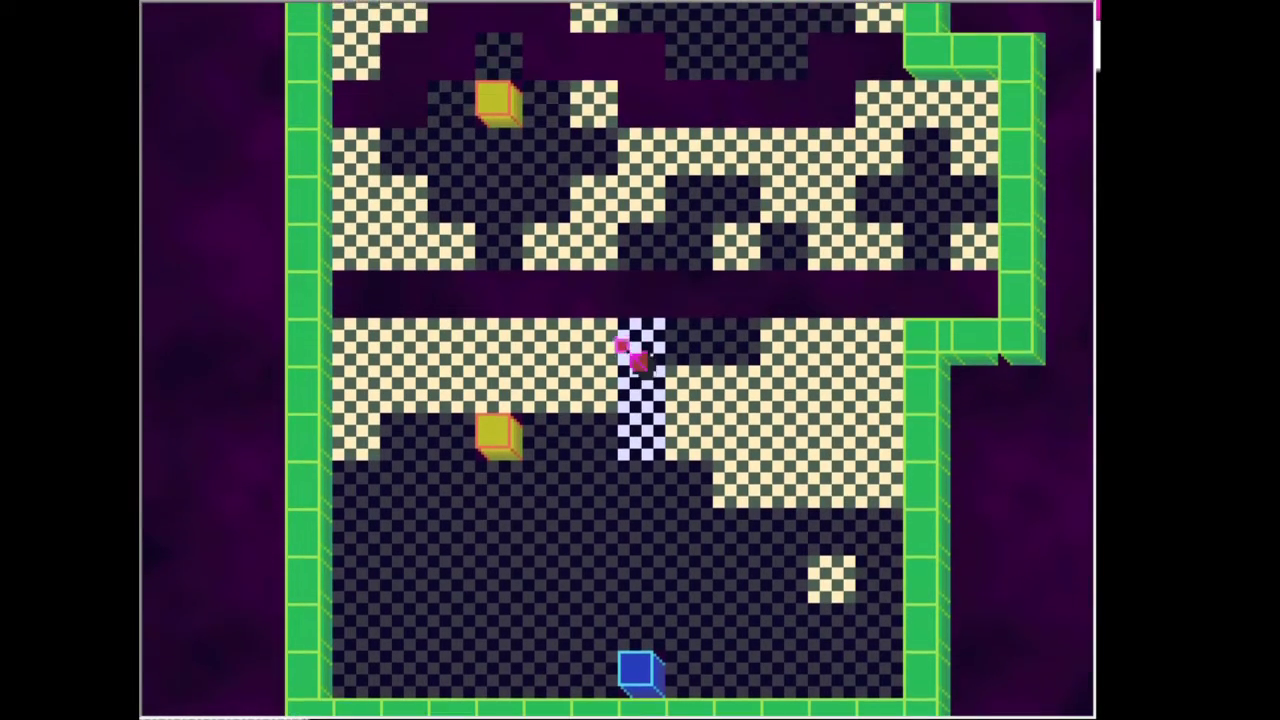
pyautogui.press('Down')
pyautogui.press('Down')
pyautogui.press('Left')
pyautogui.press('Up')
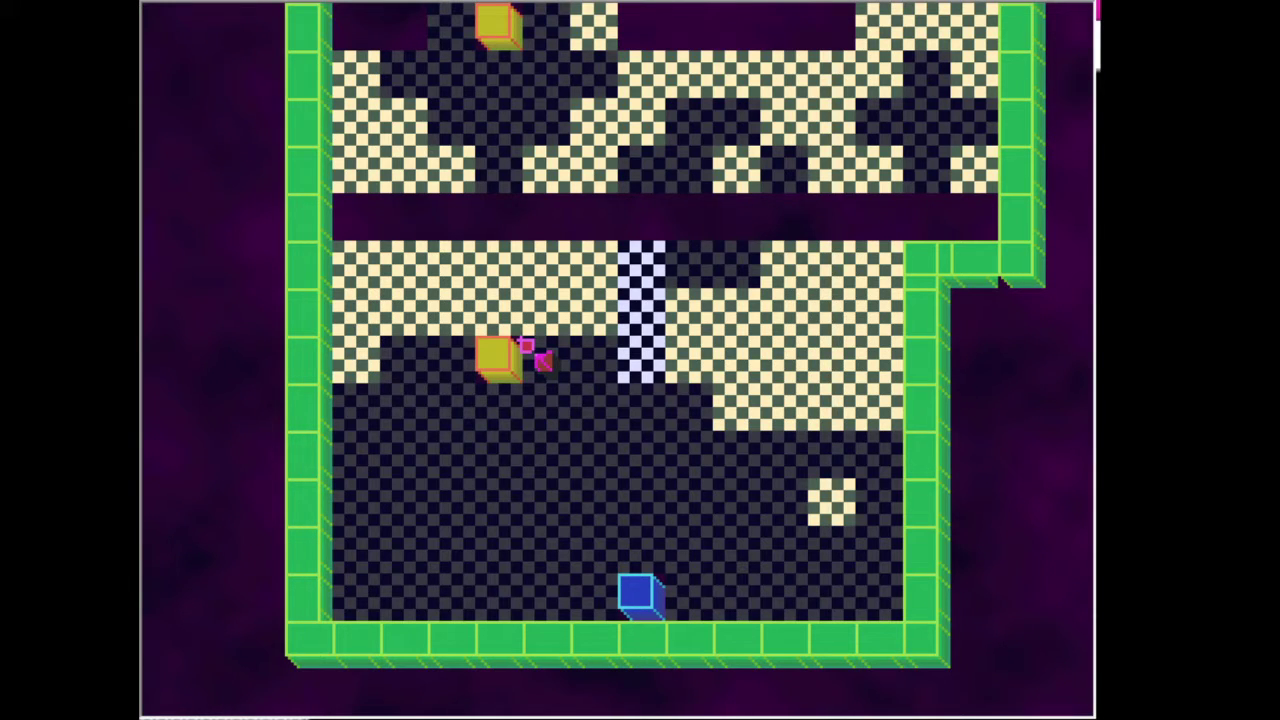
# Step right away from the yellow block, then return beside it.
pyautogui.press('Down')
pyautogui.press('Right')
pyautogui.press('Right')
pyautogui.press('Right')
pyautogui.press('Down')
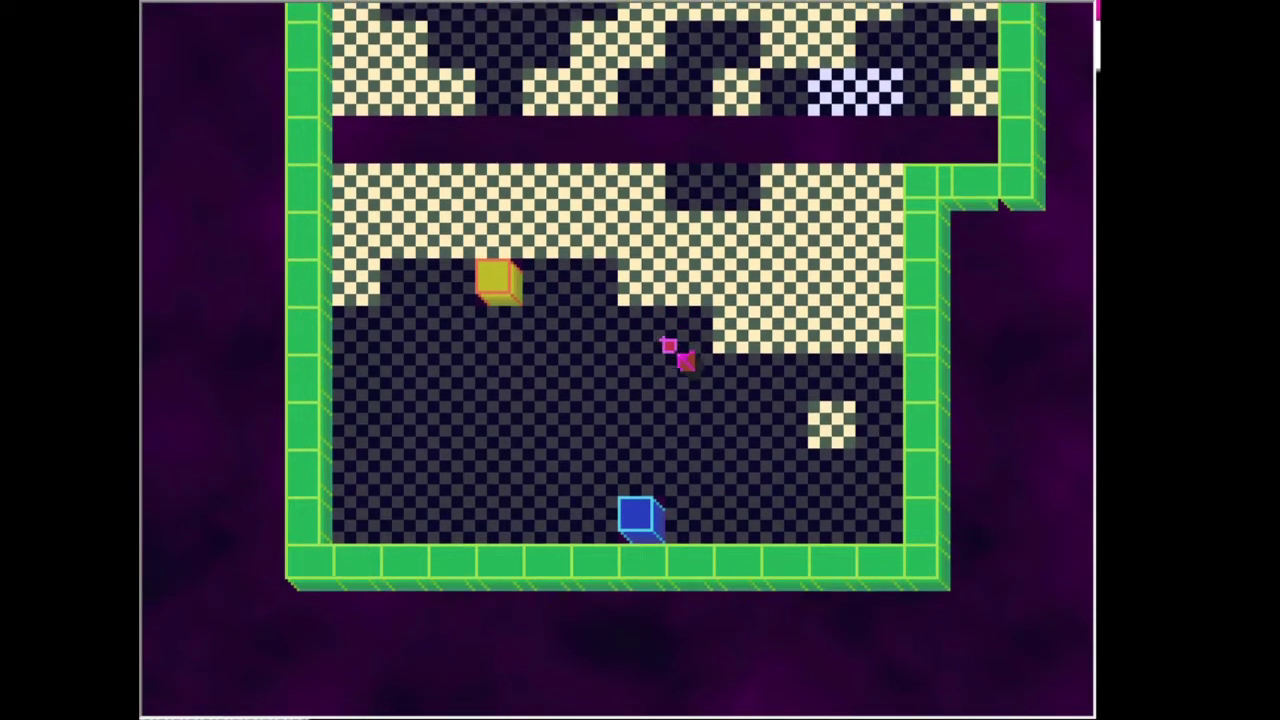
pyautogui.press('Down')
pyautogui.press('Left')
pyautogui.press('Up')
pyautogui.press('Left')
pyautogui.press('Left')
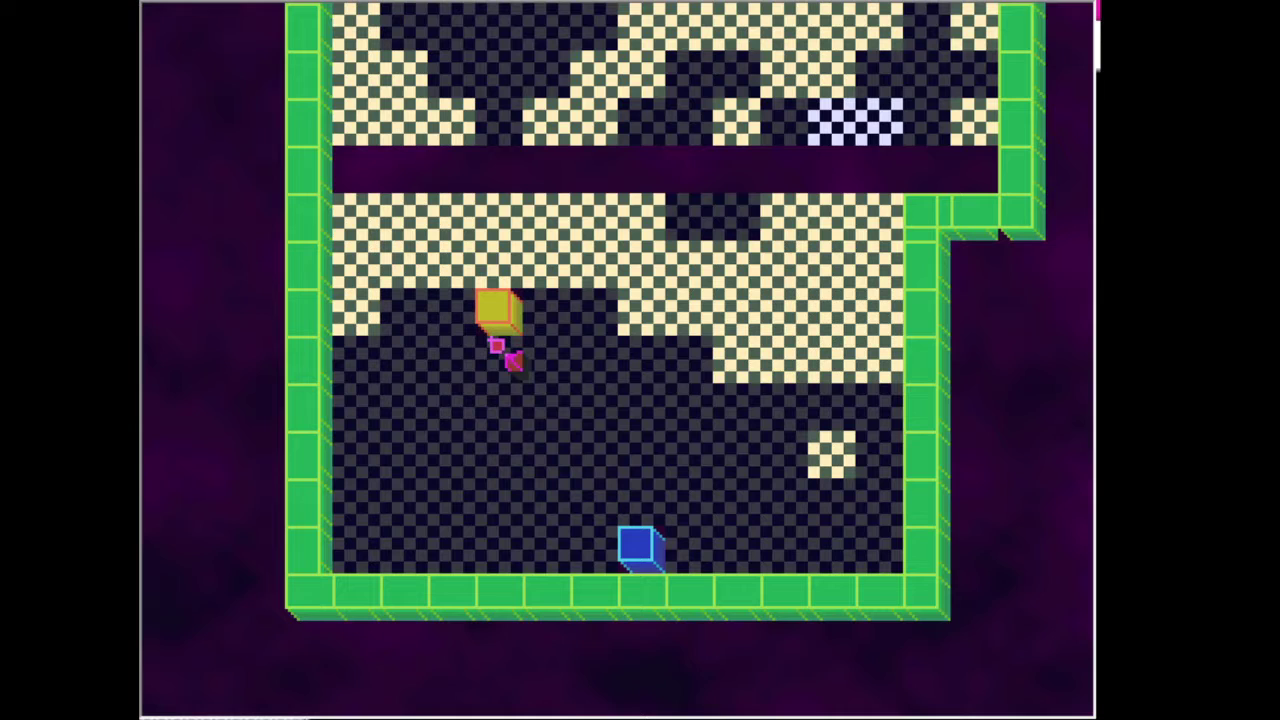
pyautogui.press('Left')
pyautogui.press('Right')
# Walk right onto the white bridge column and down off it toward the light patch.
pyautogui.press('Right')
pyautogui.press('Right')
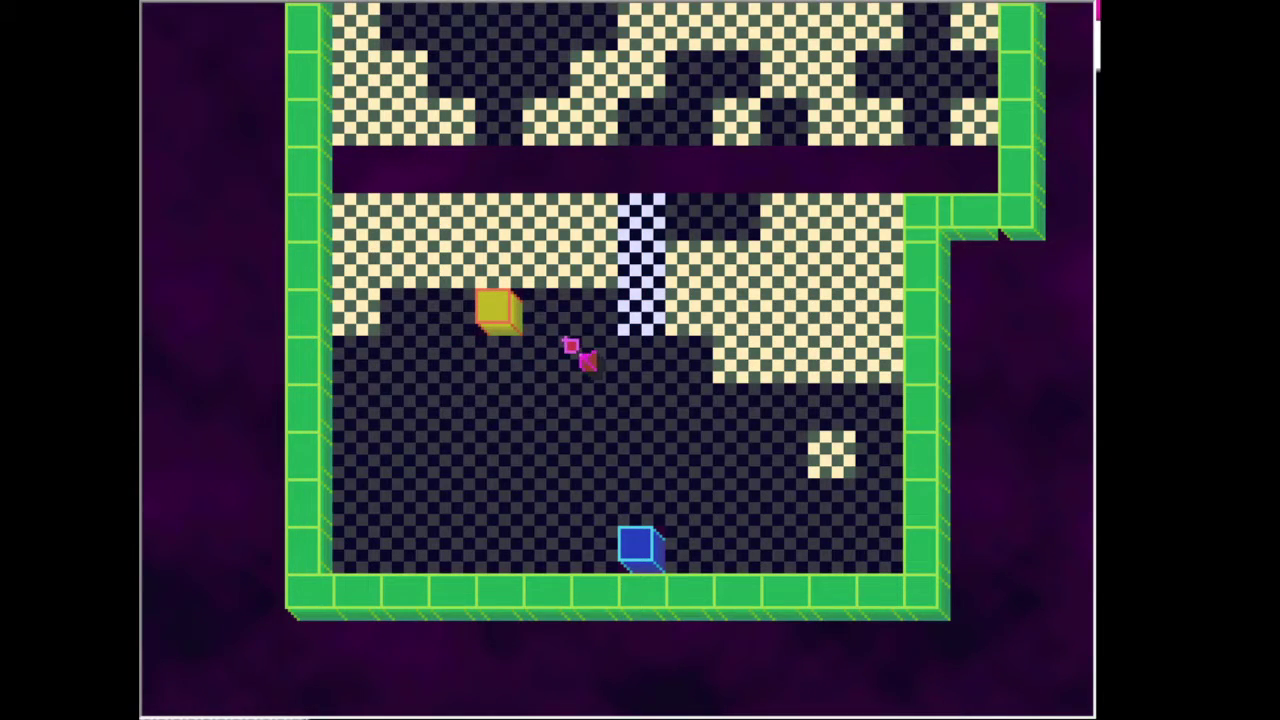
pyautogui.press('Right')
pyautogui.press('Down')
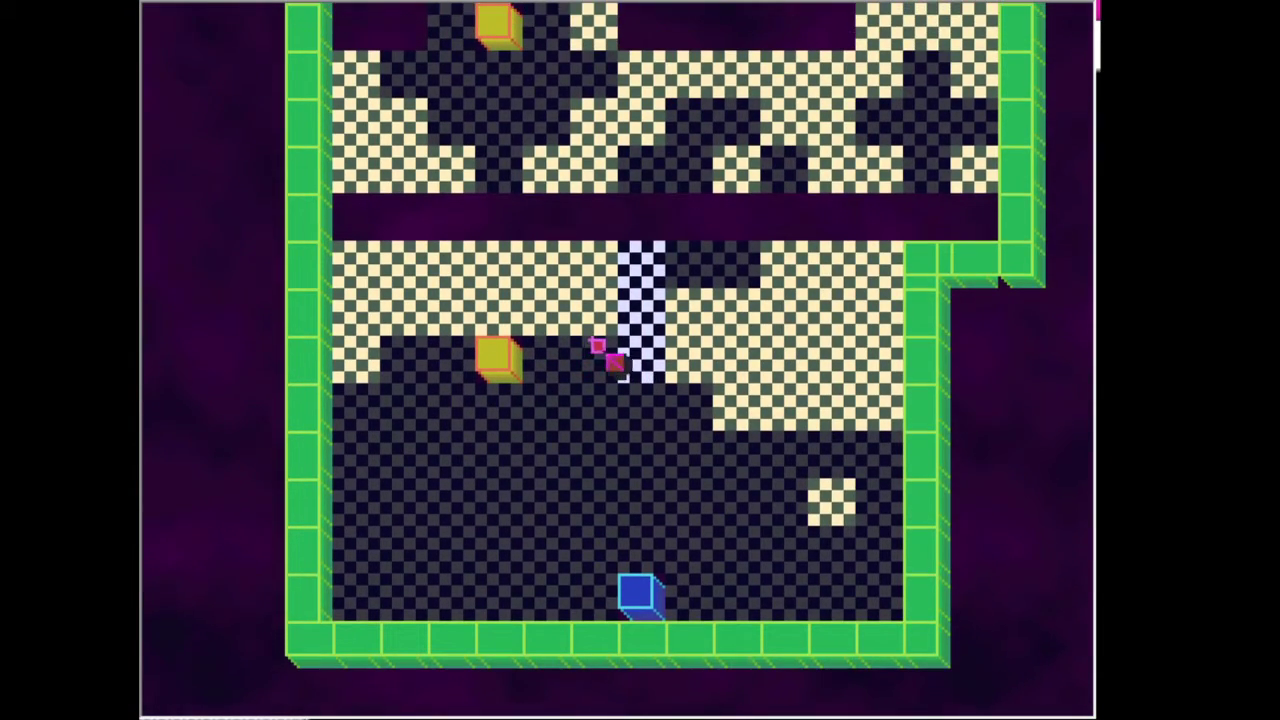
pyautogui.press('Down')
pyautogui.press('Down')
pyautogui.press('Right')
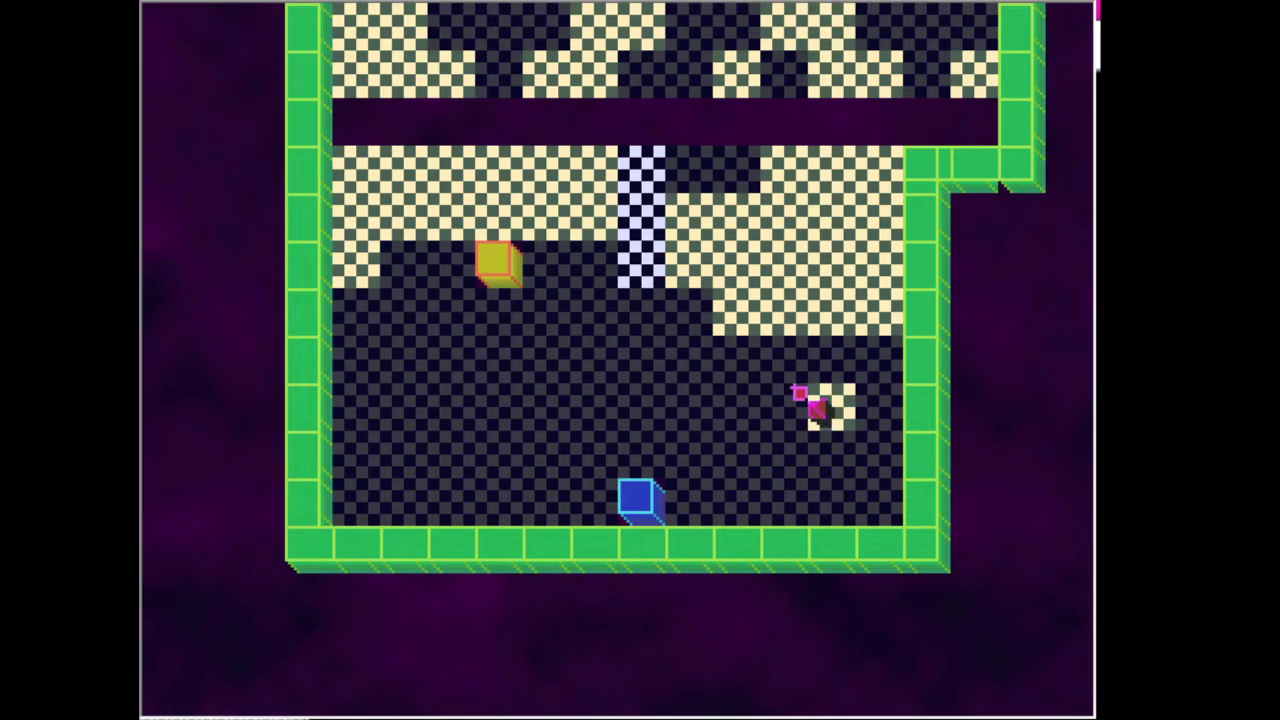
# Flip to the canopy via the light patch and climb the checkered canopy path.
pyautogui.press('Up')
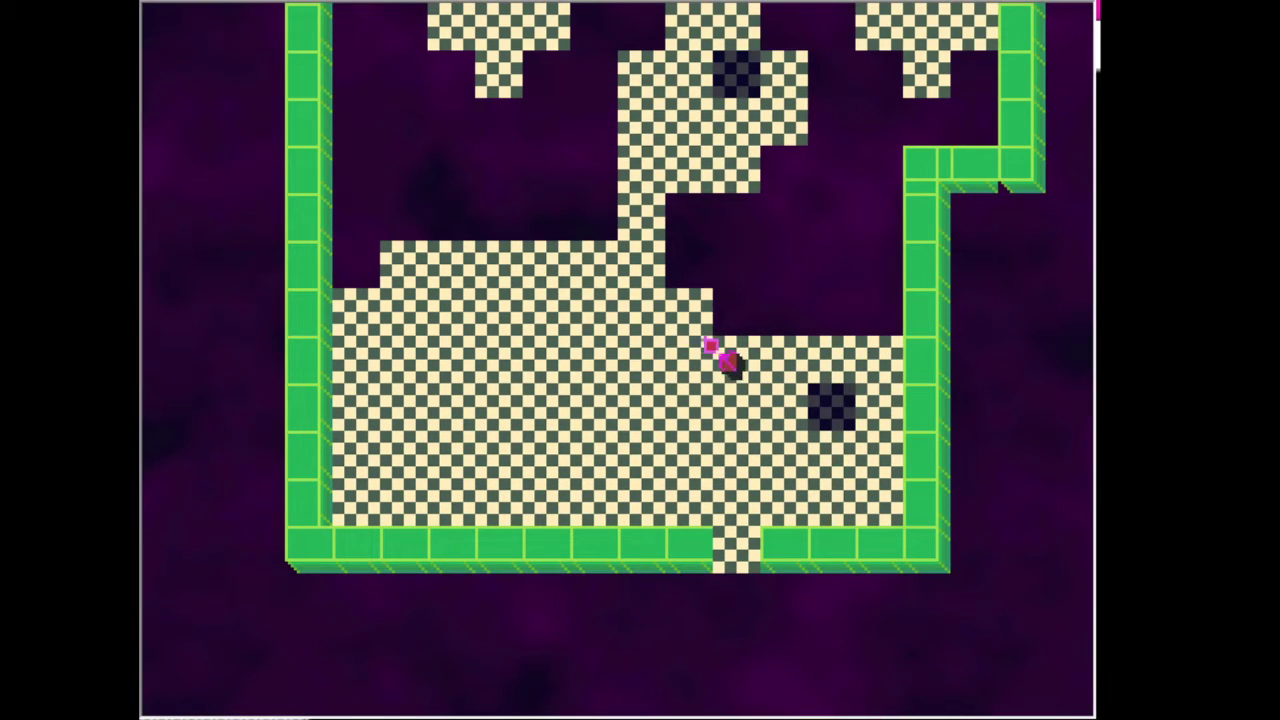
pyautogui.press('Up')
pyautogui.press('Up')
pyautogui.press('Up')
pyautogui.press('Up')
pyautogui.press('Up')
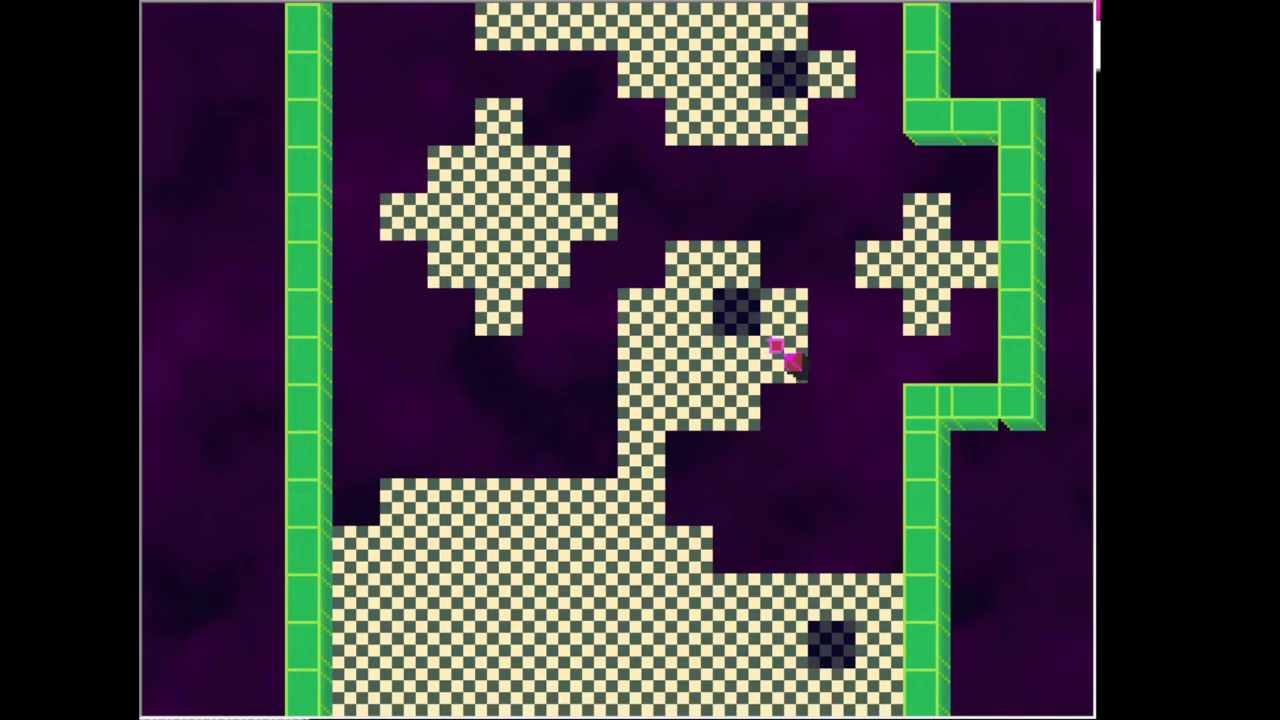
pyautogui.press('Left')
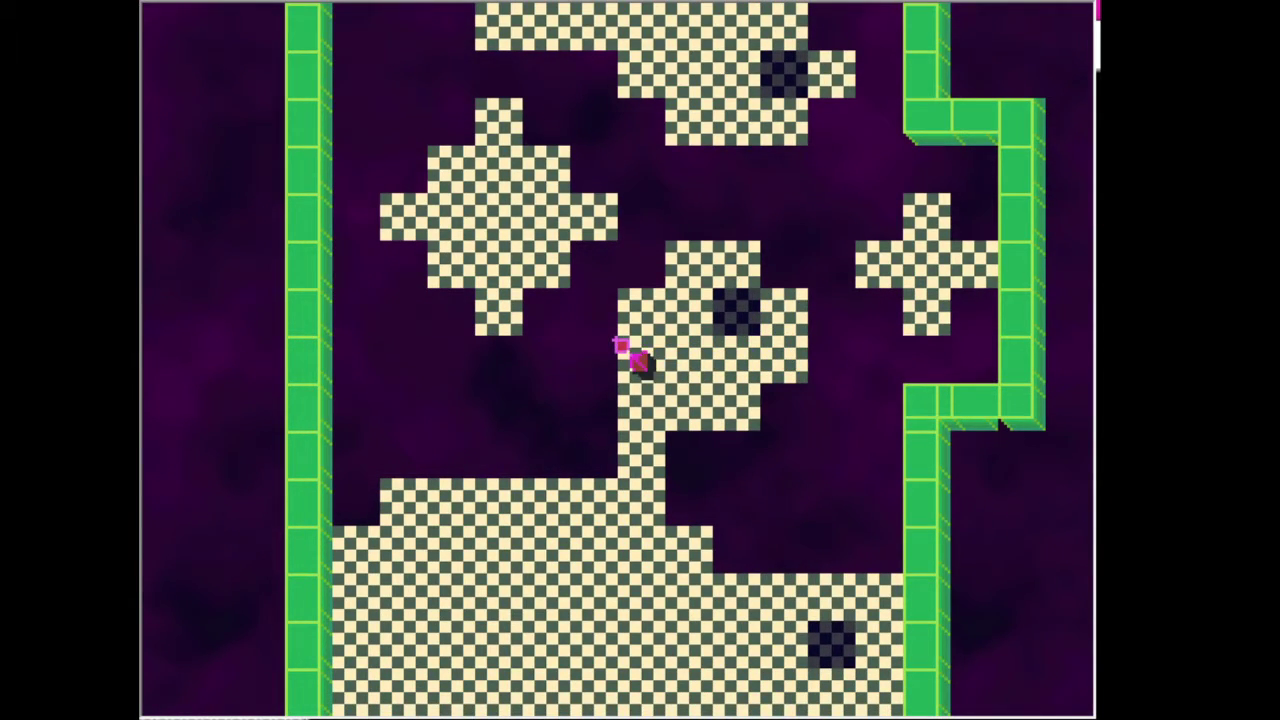
pyautogui.press('Down')
pyautogui.press('Down')
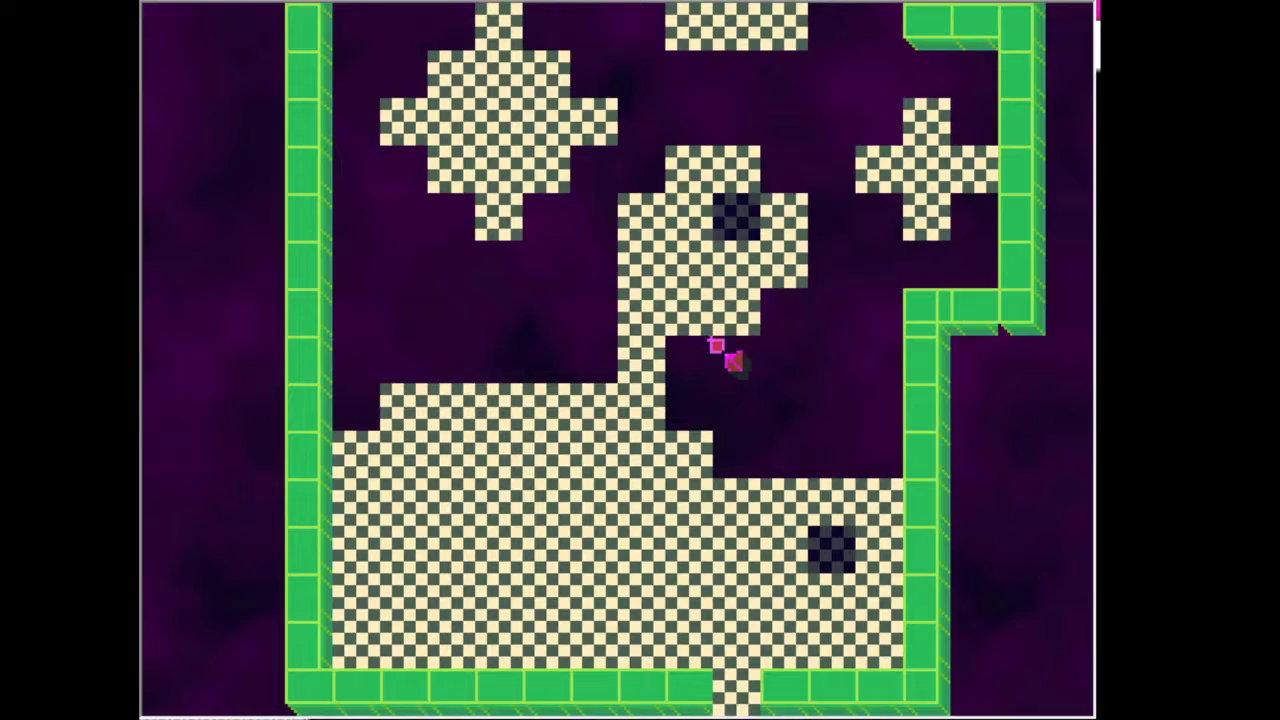
pyautogui.press('Up')
pyautogui.press('Up')
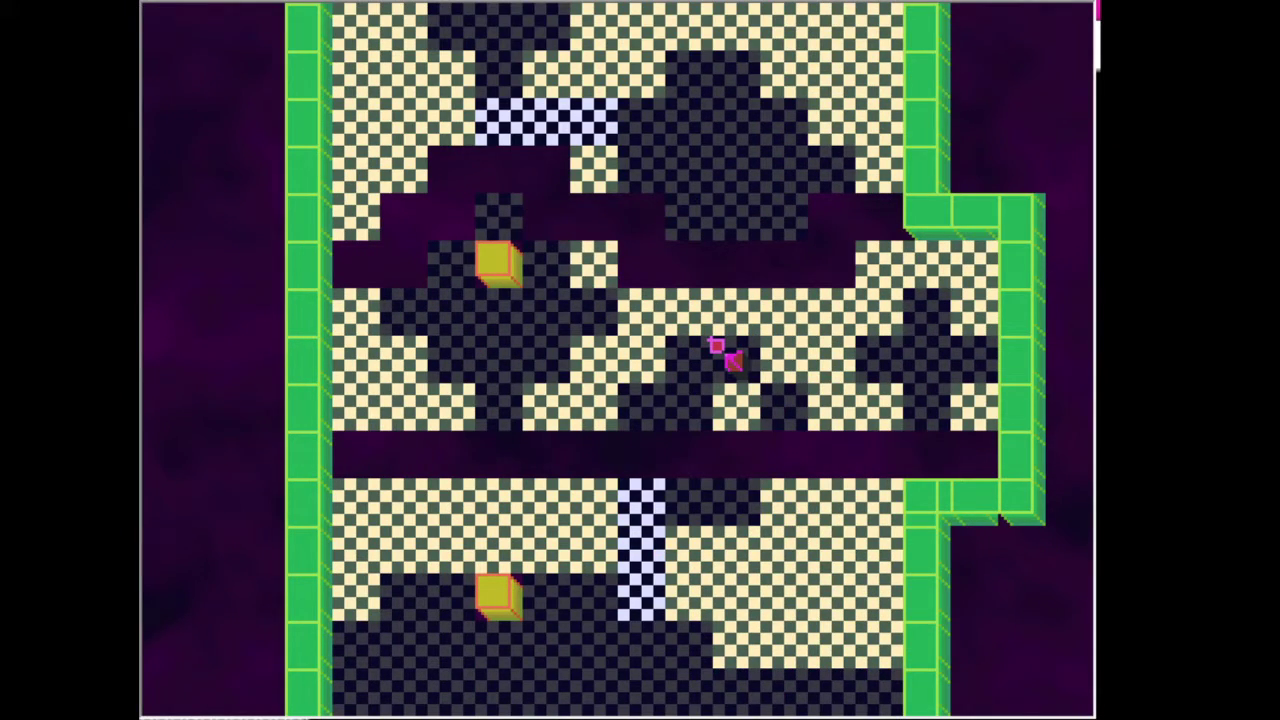
pyautogui.press('Up')
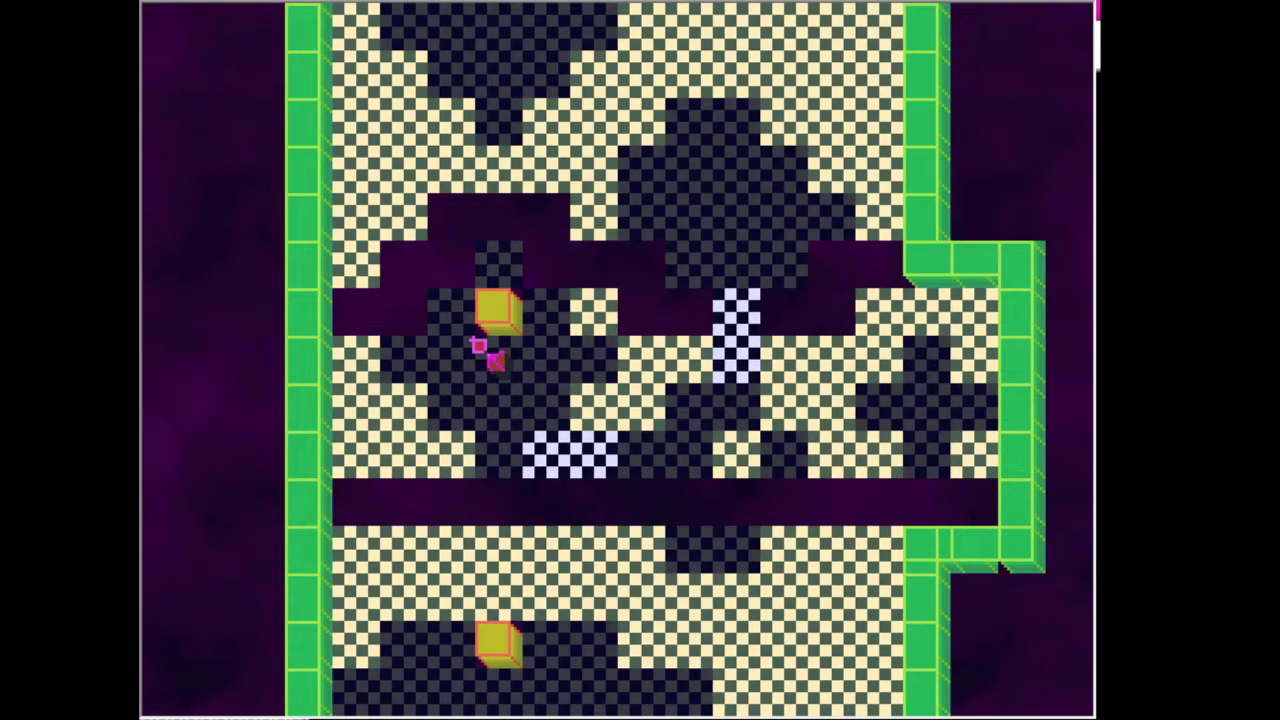
# Shift the white bridges, then walk onto the layer-changing spot.
pyautogui.press('Down')
pyautogui.press('Right')
pyautogui.press('Down')
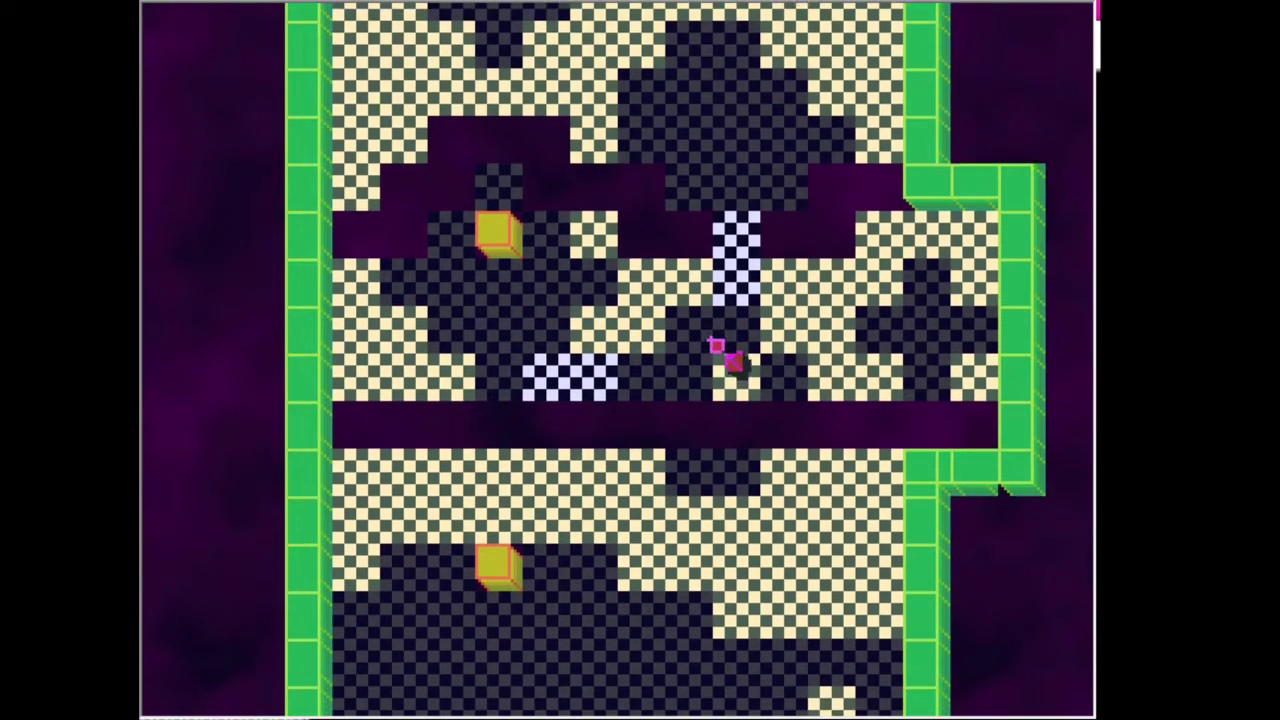
pyautogui.press('Down')
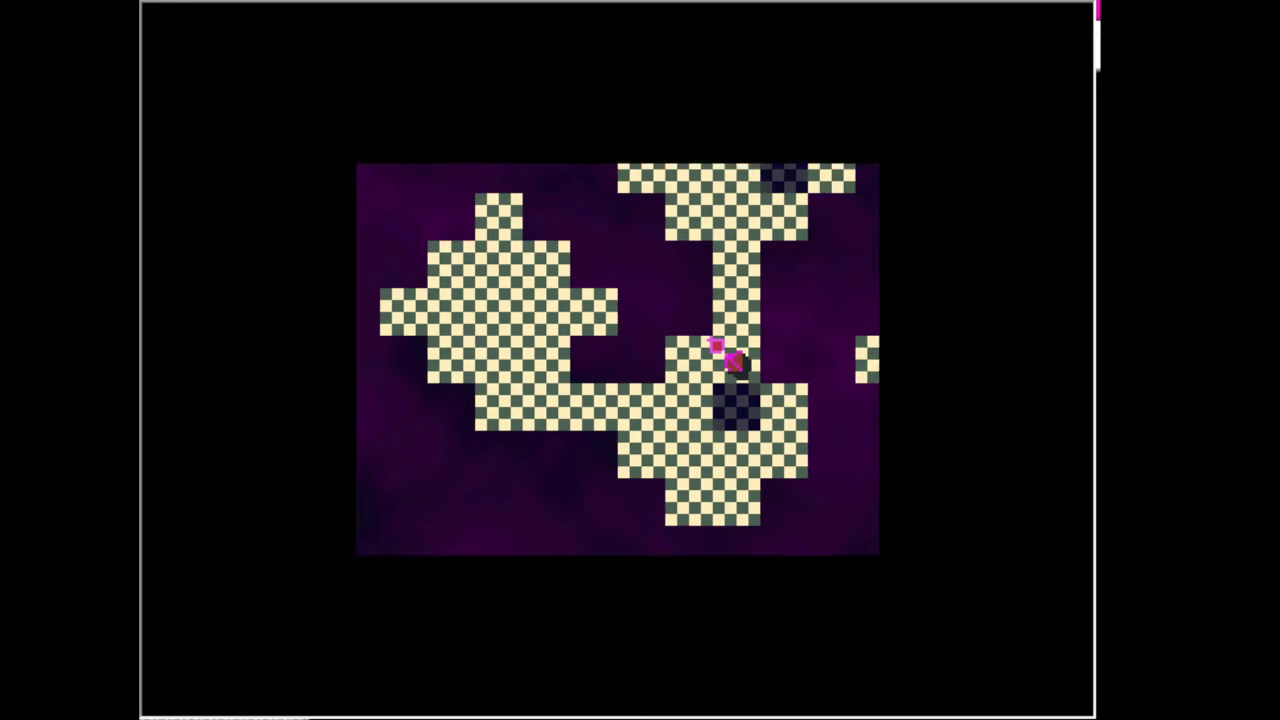
pyautogui.press('Down')
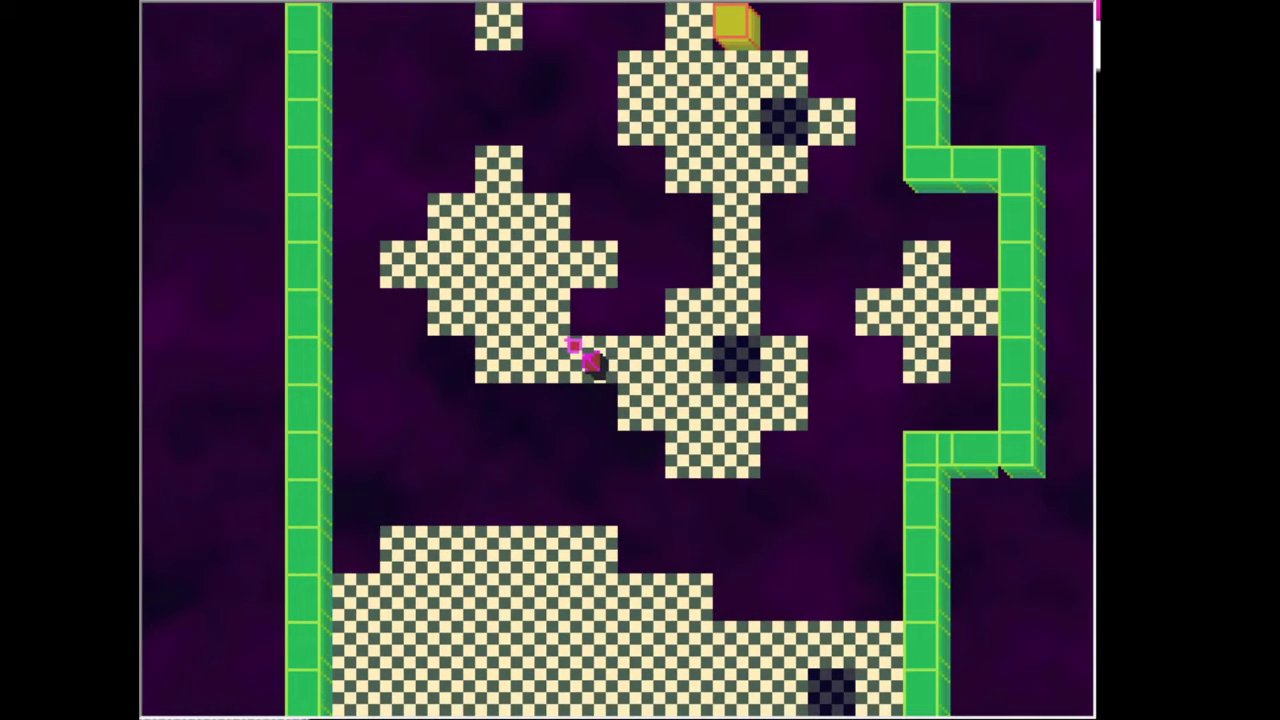
# Move up and left across the canopy, then back right and down.
pyautogui.press('Left')
pyautogui.press('Up')
pyautogui.press('Up')
pyautogui.press('Left')
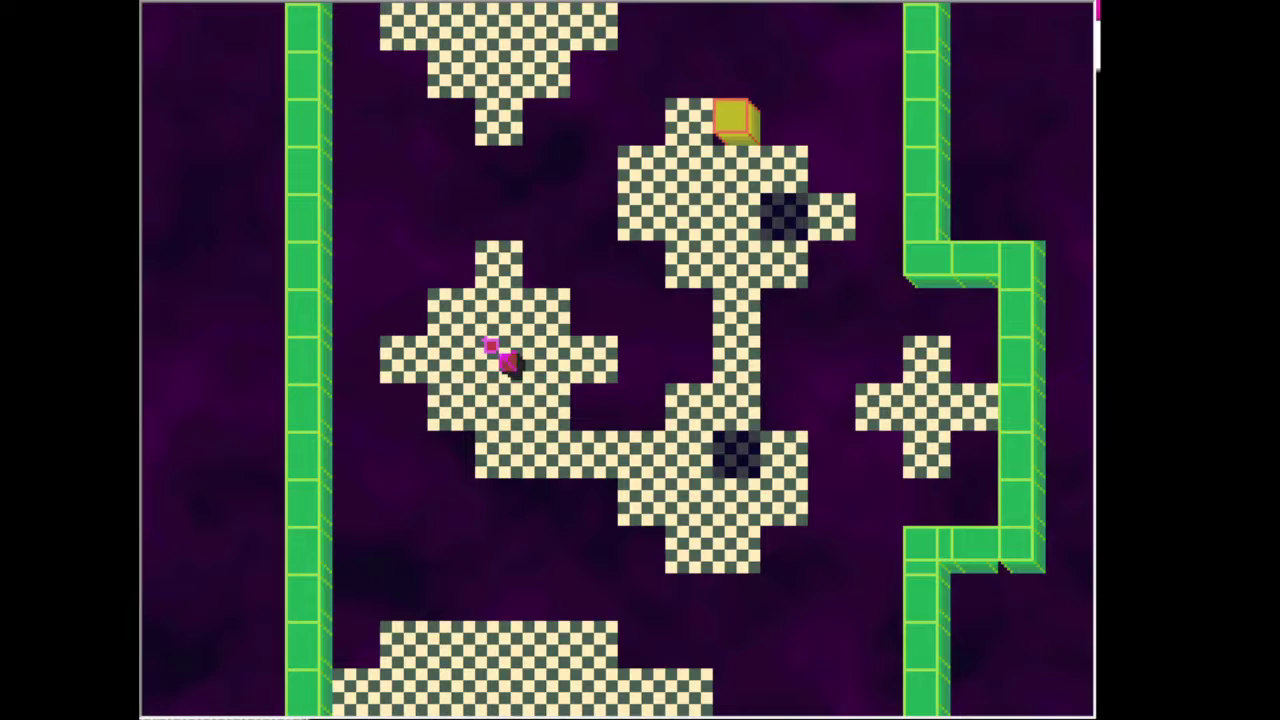
pyautogui.press('Down')
pyautogui.press('Down')
pyautogui.press('Up')
pyautogui.press('Up')
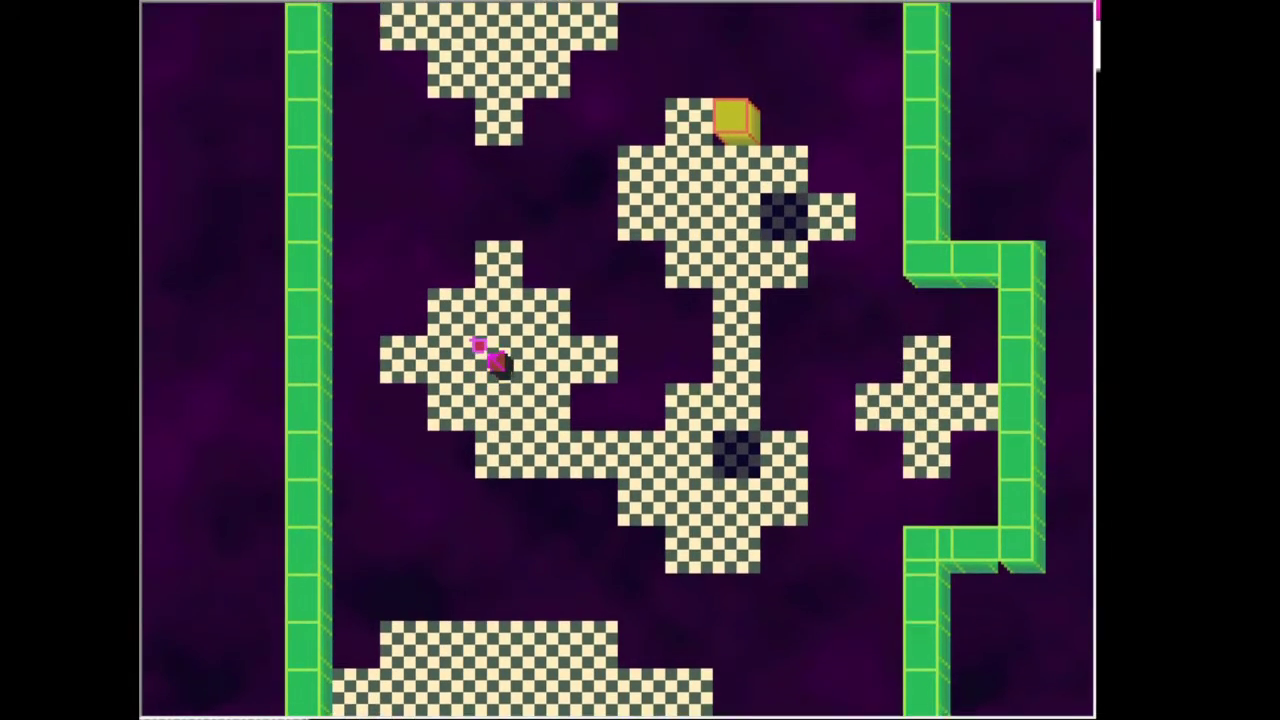
pyautogui.press('Down')
pyautogui.press('Right')
pyautogui.press('Down')
# Head right along the canopy path, try the right island, then go up the corridor.
pyautogui.press('Right')
pyautogui.press('Up')
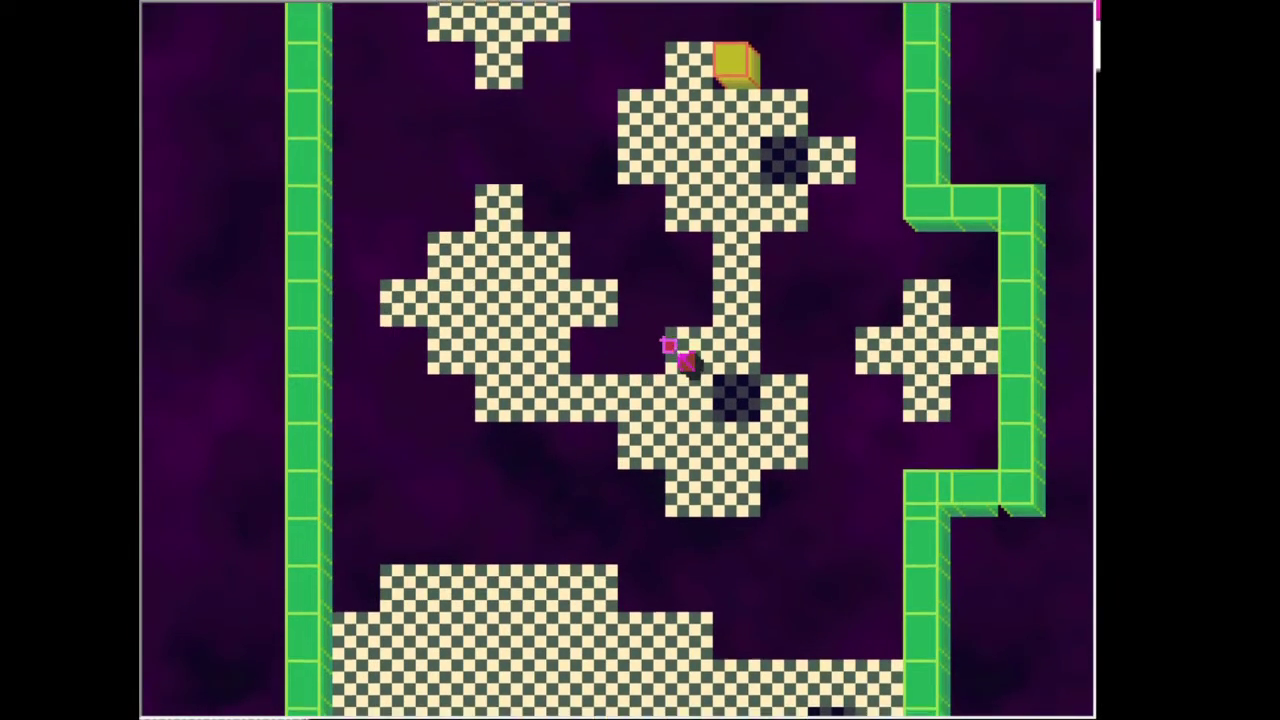
pyautogui.press('Right')
pyautogui.press('Right')
pyautogui.press('Right')
pyautogui.press('Up')
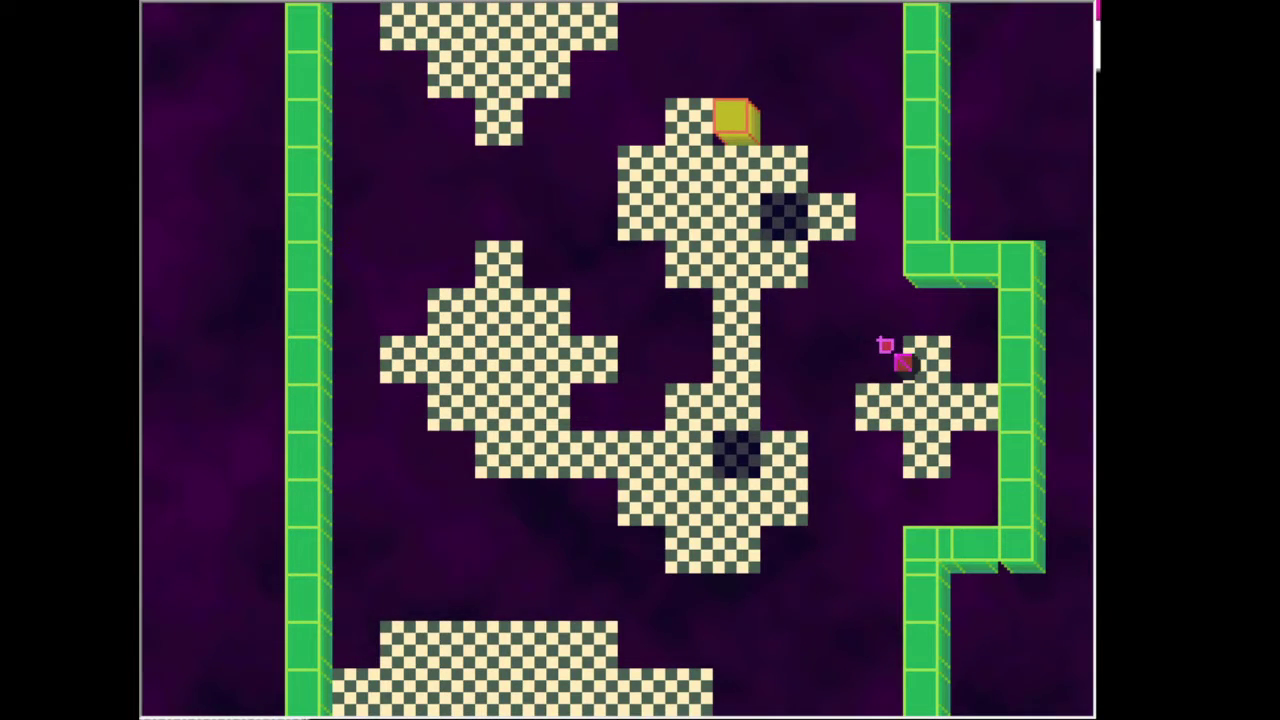
pyautogui.press('Left')
pyautogui.press('Left')
pyautogui.press('Up')
pyautogui.press('Up')
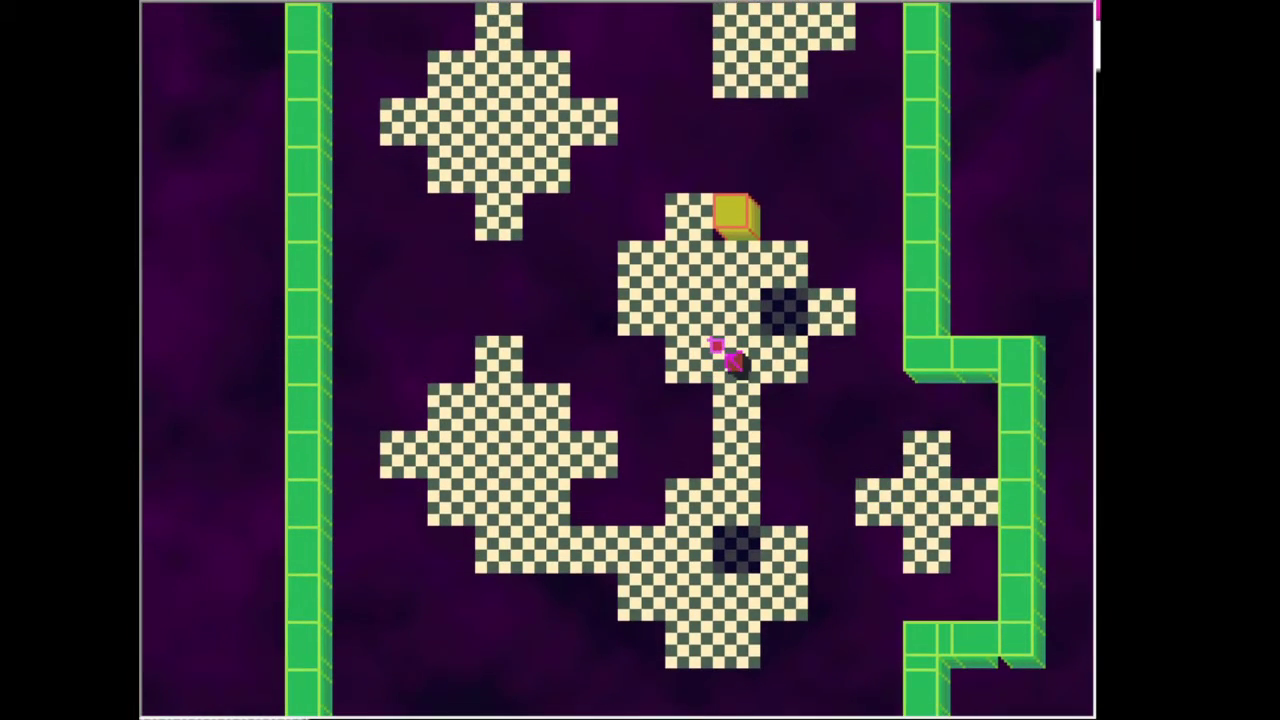
pyautogui.press('Down')
pyautogui.press('Up')
pyautogui.press('Up')
pyautogui.press('Up')
pyautogui.press('Up')
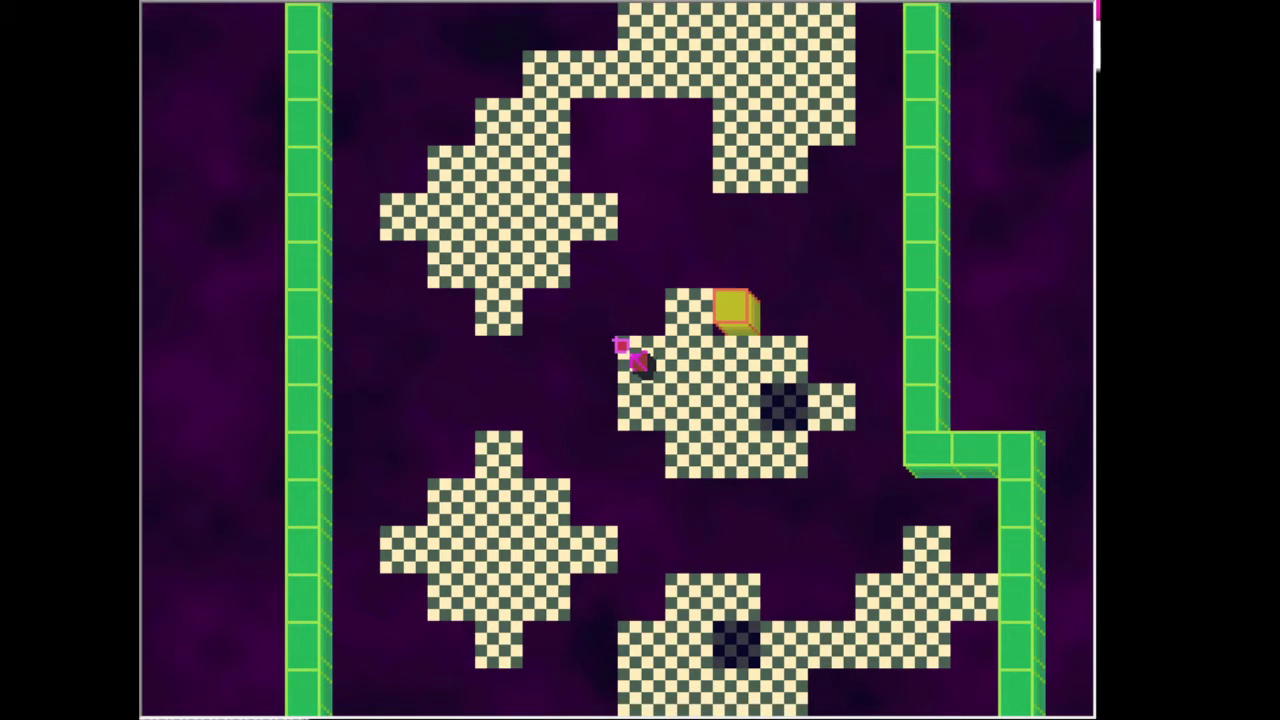
# Stand beside the yellow block, then move next to the dark hole.
pyautogui.press('Up')
pyautogui.press('Down')
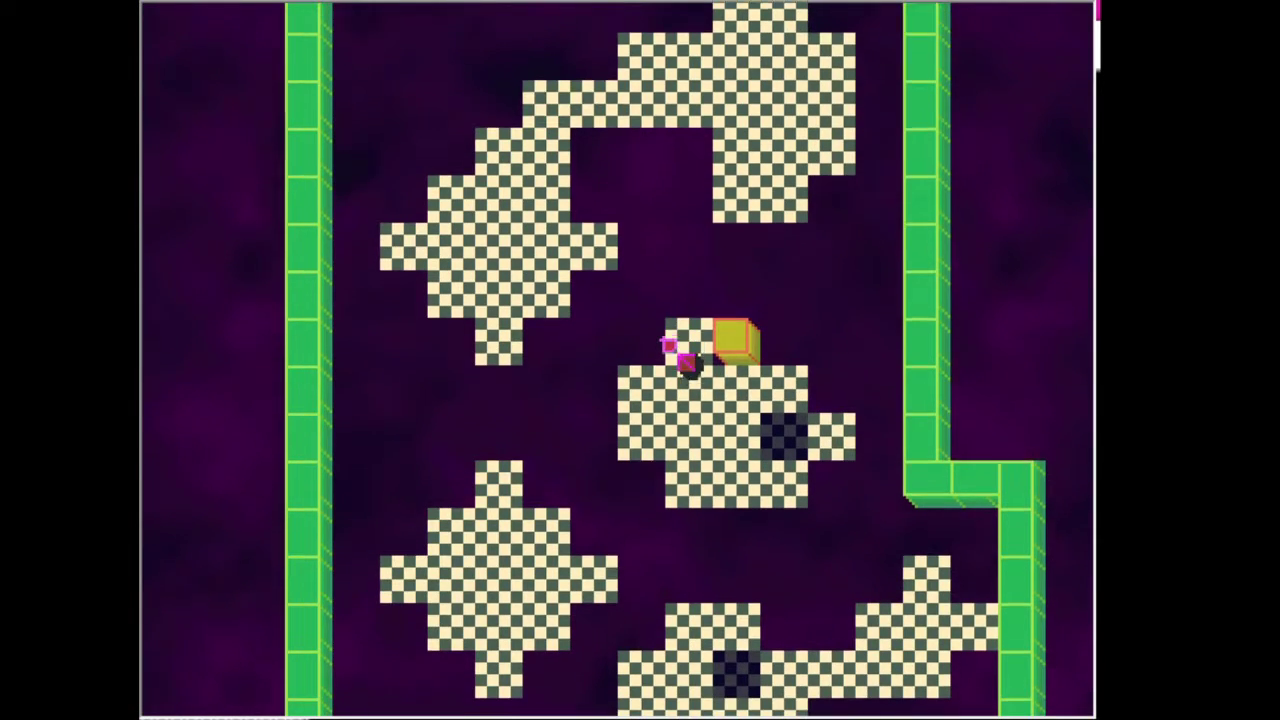
pyautogui.press('Up')
pyautogui.press('Down')
pyautogui.press('Down')
pyautogui.press('Up')
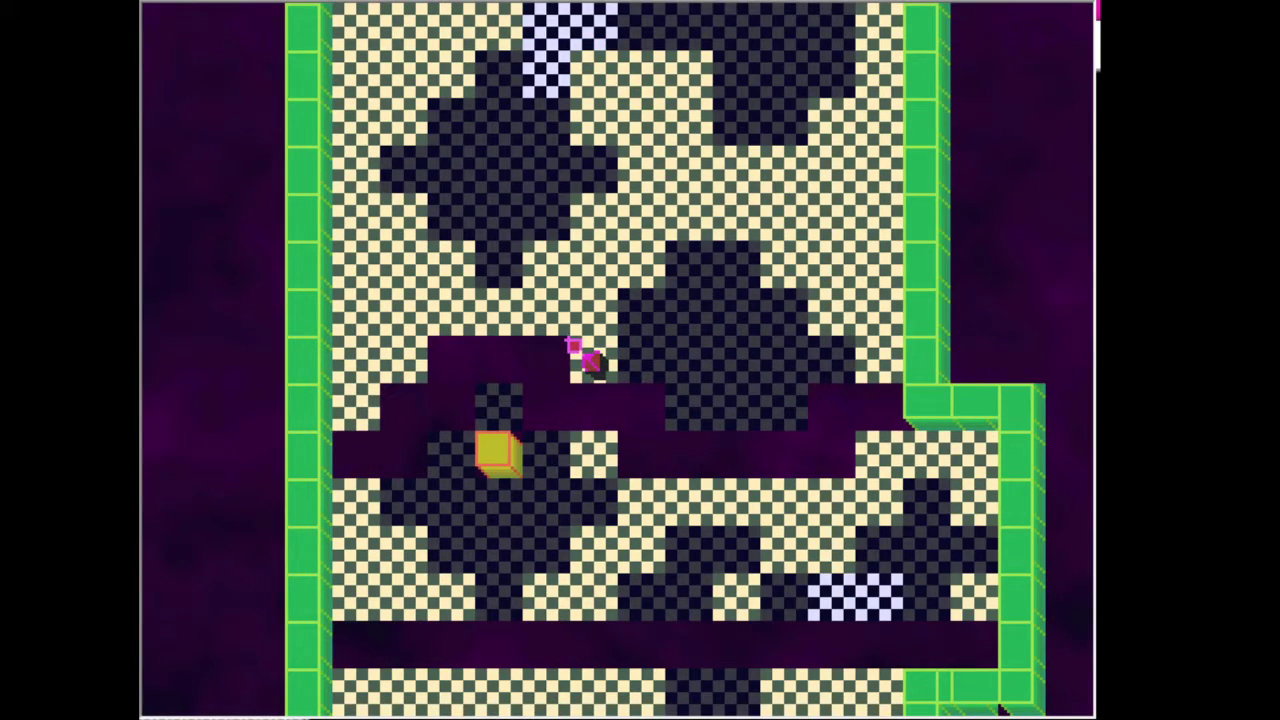
# Move up-right, then left and down across the floor beside the purple corridor.
pyautogui.press('Right')
pyautogui.press('Up')
pyautogui.press('Up')
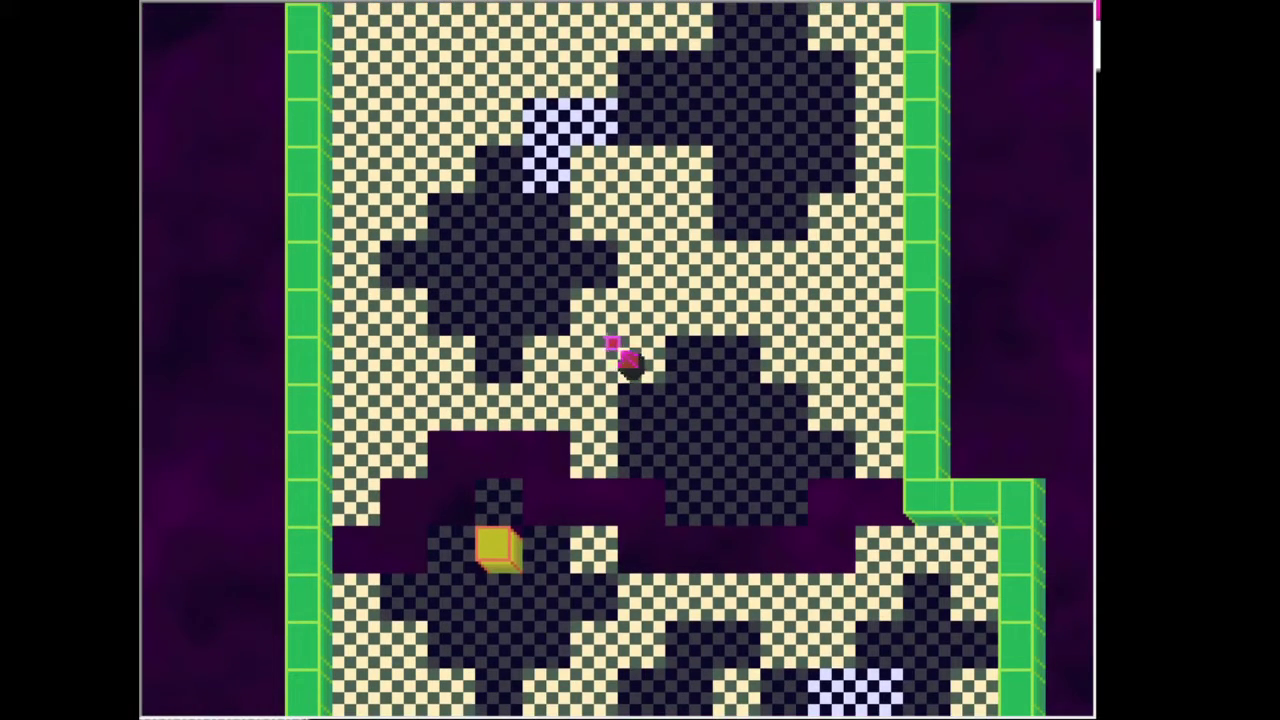
pyautogui.press('Left')
pyautogui.press('Left')
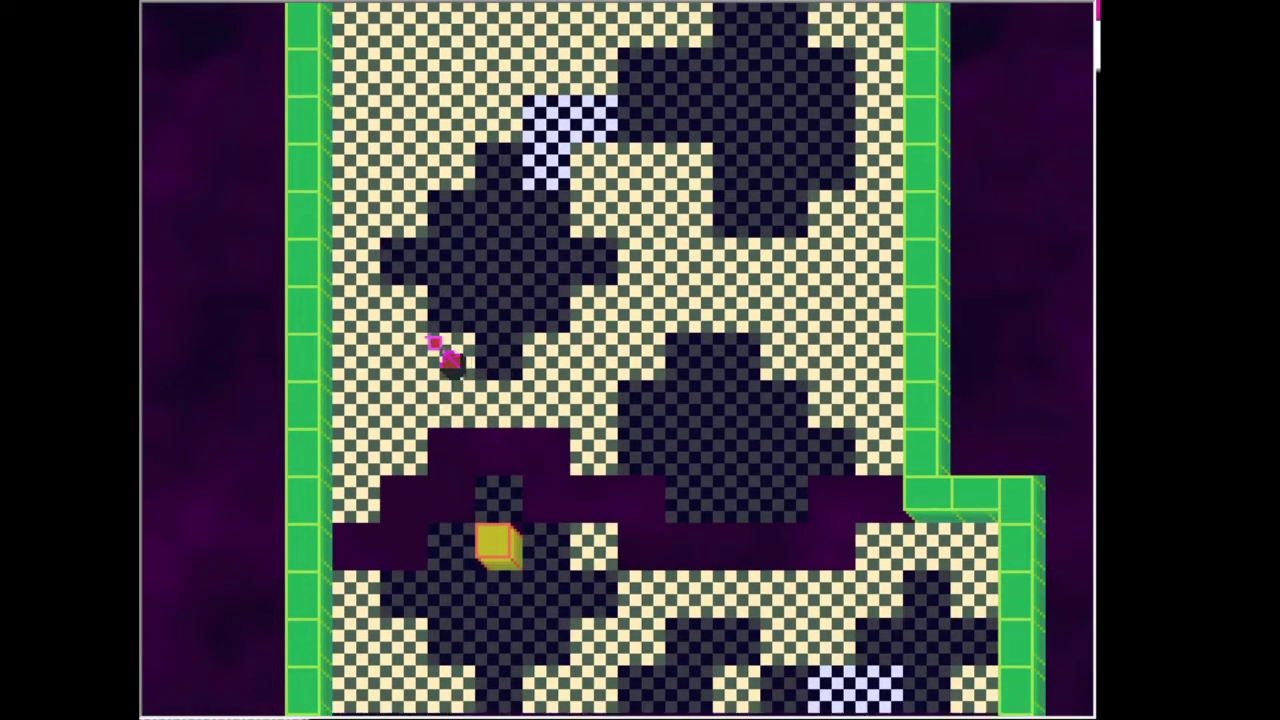
pyautogui.press('Down')
pyautogui.press('Down')
pyautogui.press('Left')
pyautogui.press('Left')
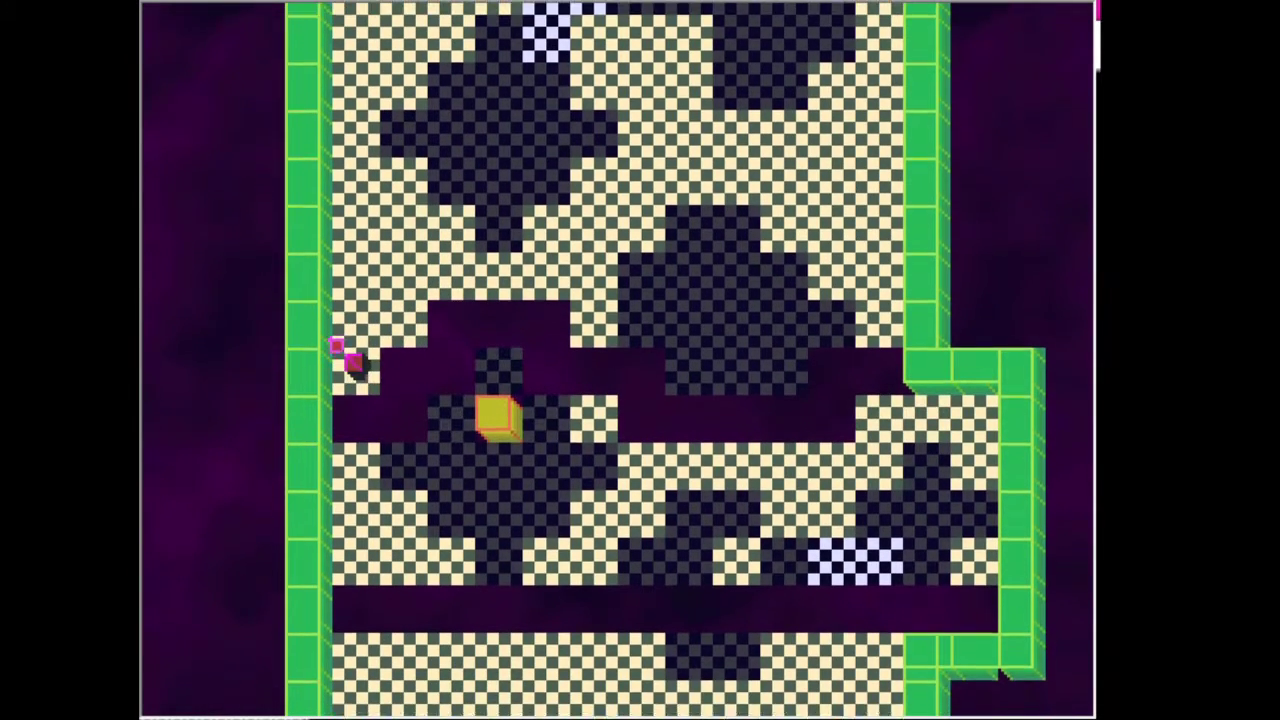
pyautogui.press('Right')
# Wander along the floor's left edge, then move up and to the right.
pyautogui.press('Left')
pyautogui.press('Down')
pyautogui.press('Up')
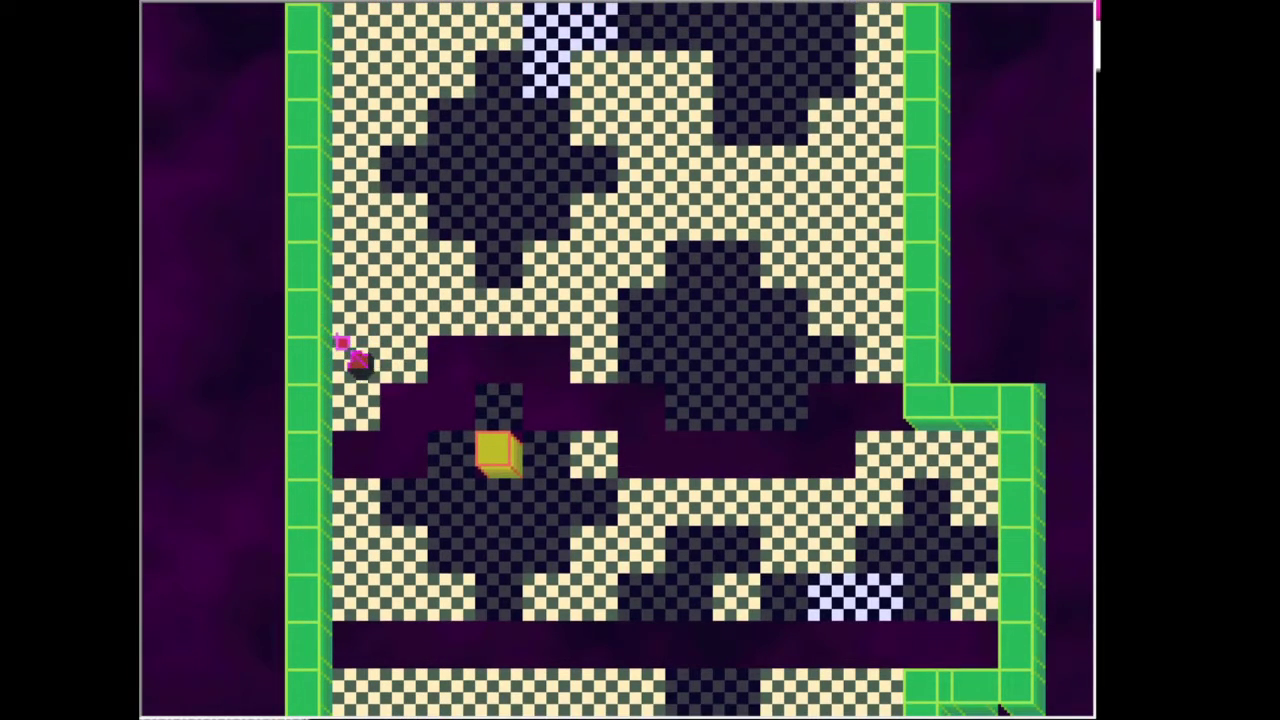
pyautogui.press('Right')
pyautogui.press('Up')
pyautogui.press('Right')
pyautogui.press('Up')
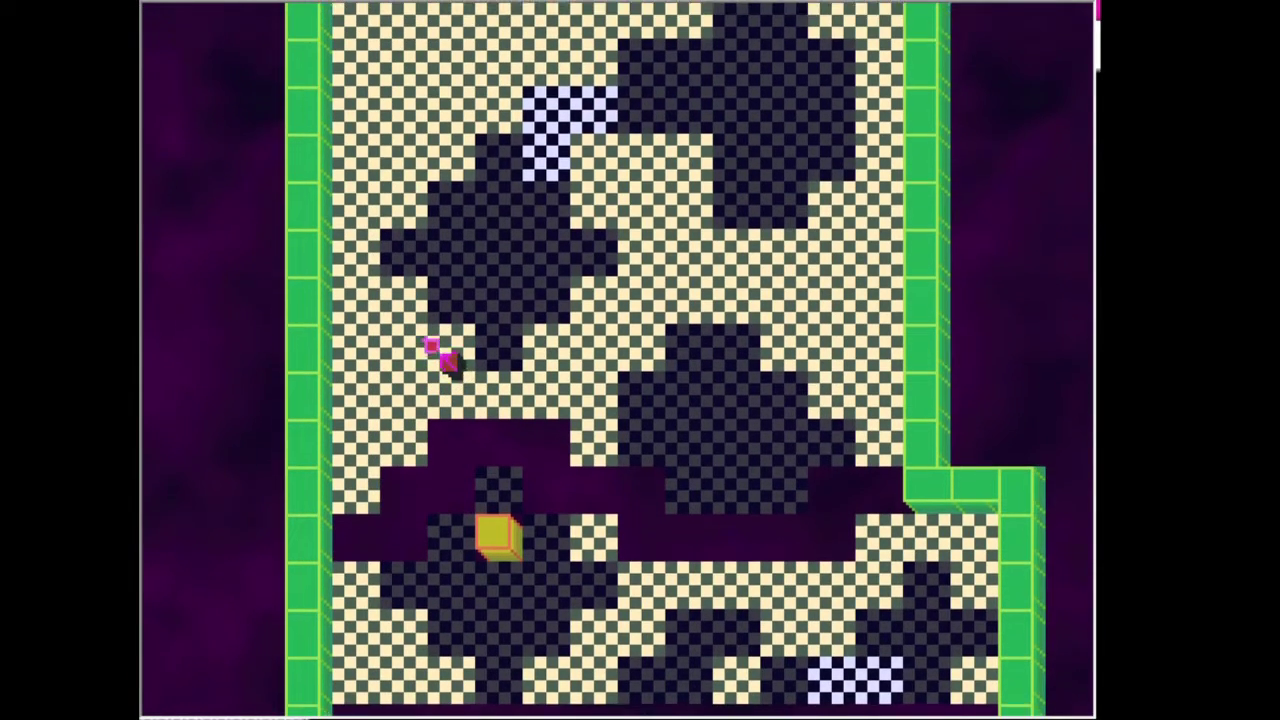
pyautogui.press('Right')
pyautogui.press('Right')
pyautogui.press('Right')
# Move left, then up and right across the floor to reach the blue block.
pyautogui.press('Left')
pyautogui.press('Left')
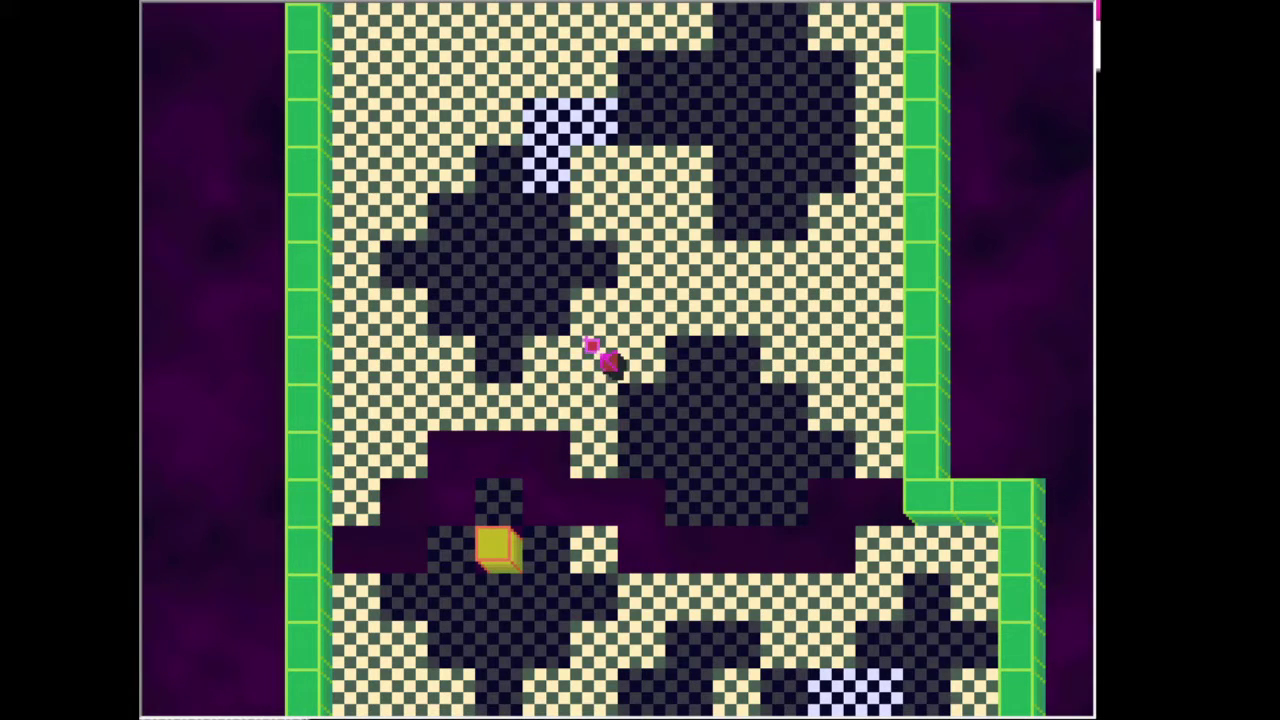
pyautogui.press('Left')
pyautogui.press('Left')
pyautogui.press('Left')
pyautogui.press('Down')
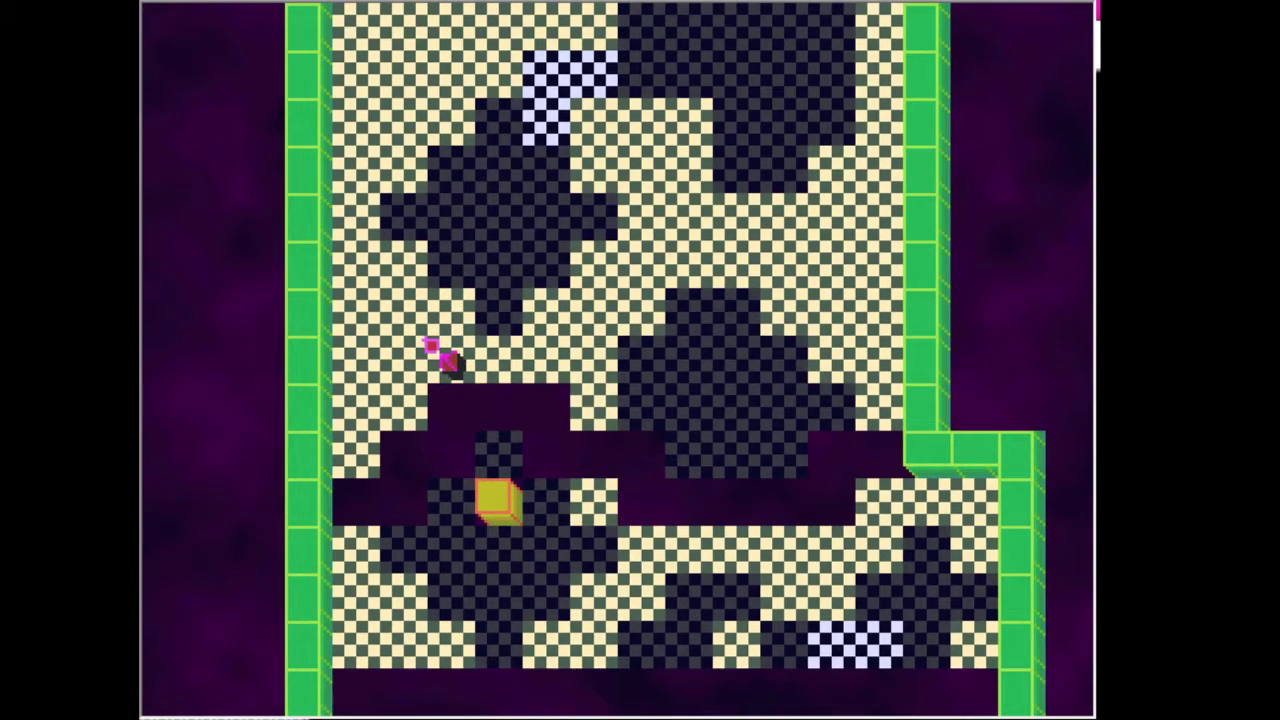
pyautogui.press('Up')
pyautogui.press('Up')
pyautogui.press('Right')
pyautogui.press('Right')
pyautogui.press('Right')
pyautogui.press('Right')
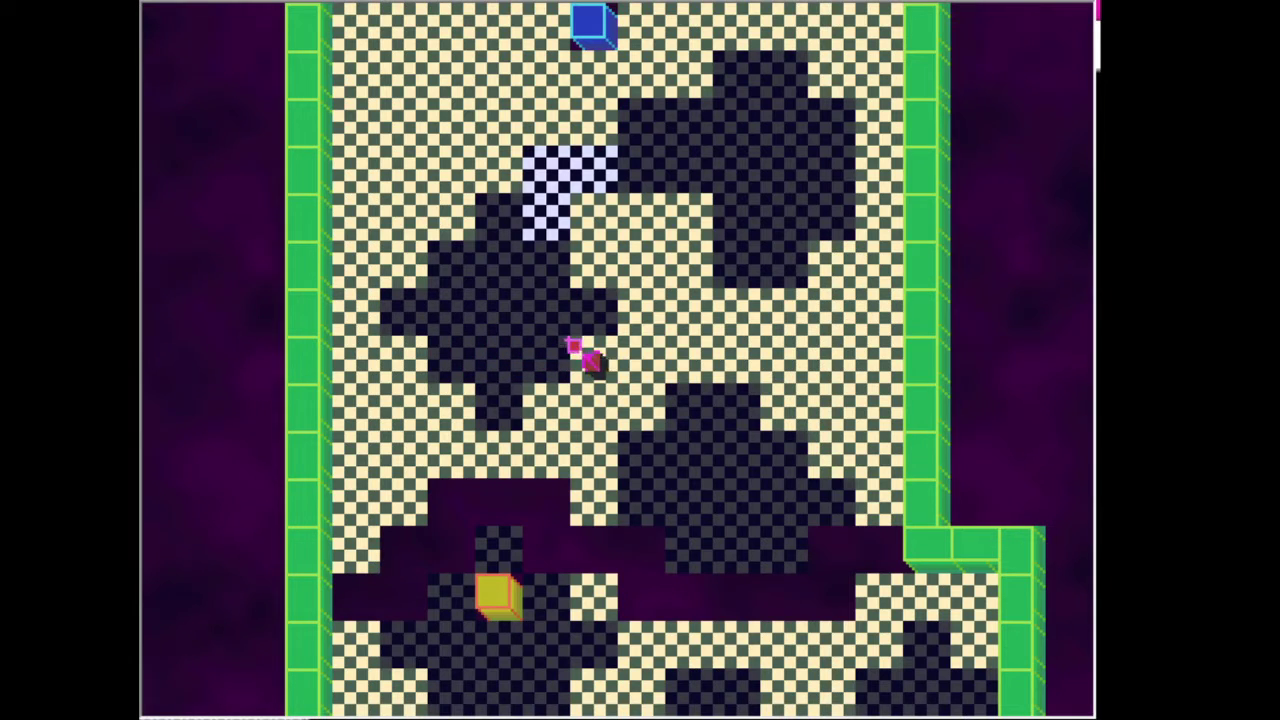
pyautogui.press('Right')
pyautogui.press('Right')
pyautogui.press('Right')
pyautogui.press('Up')
pyautogui.press('Up')
pyautogui.press('Left')
pyautogui.press('Left')
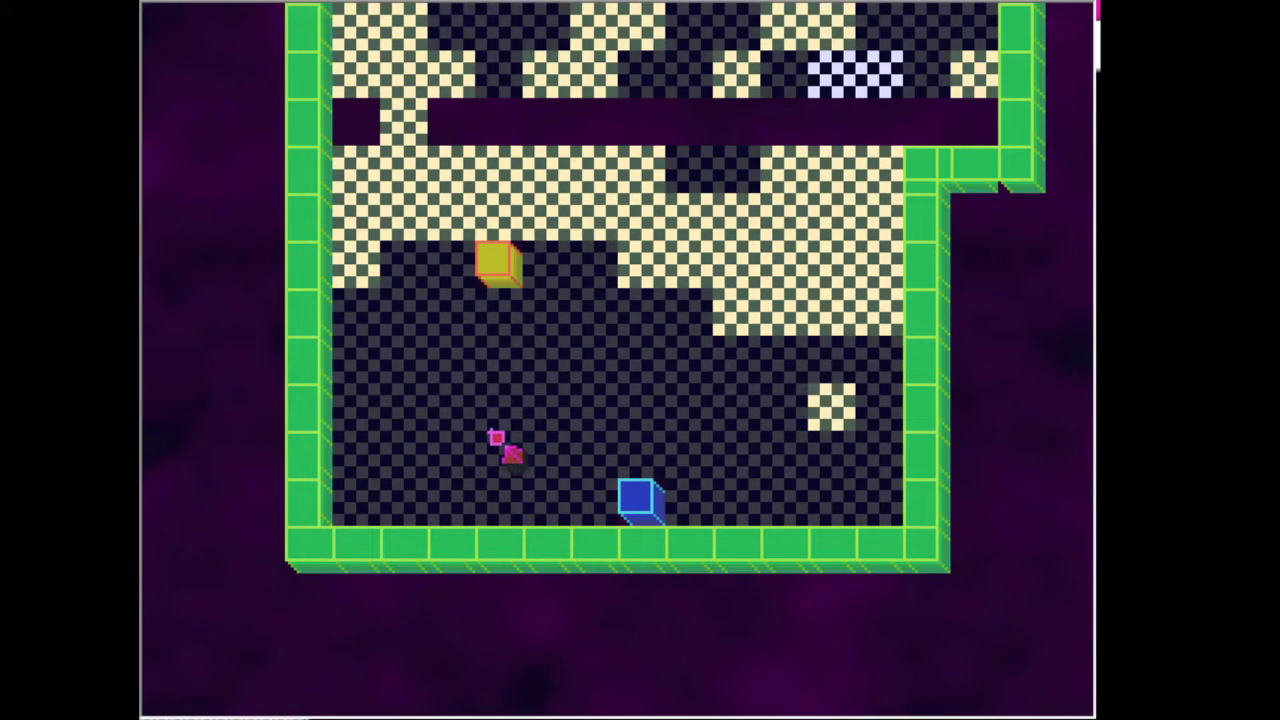
# Walk up through the opened gap, down to the lower area, then back beside the higher yellow block.
pyautogui.press('Up')
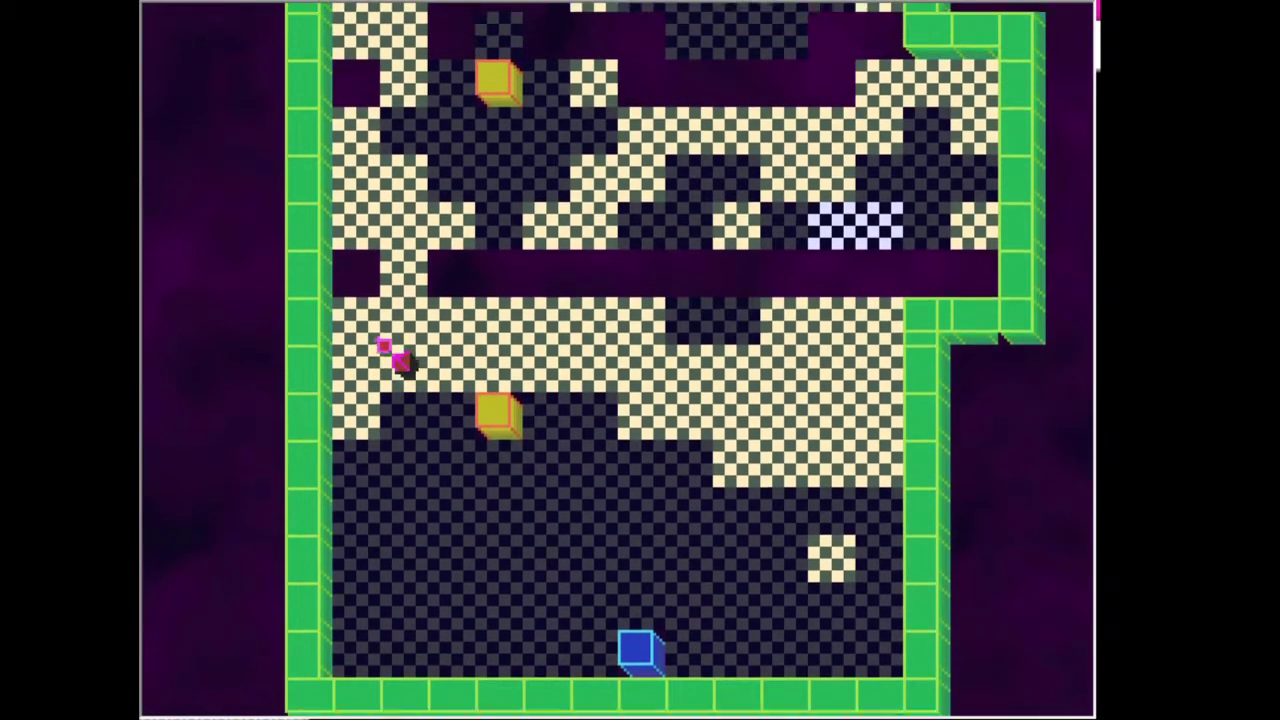
pyautogui.press('Up')
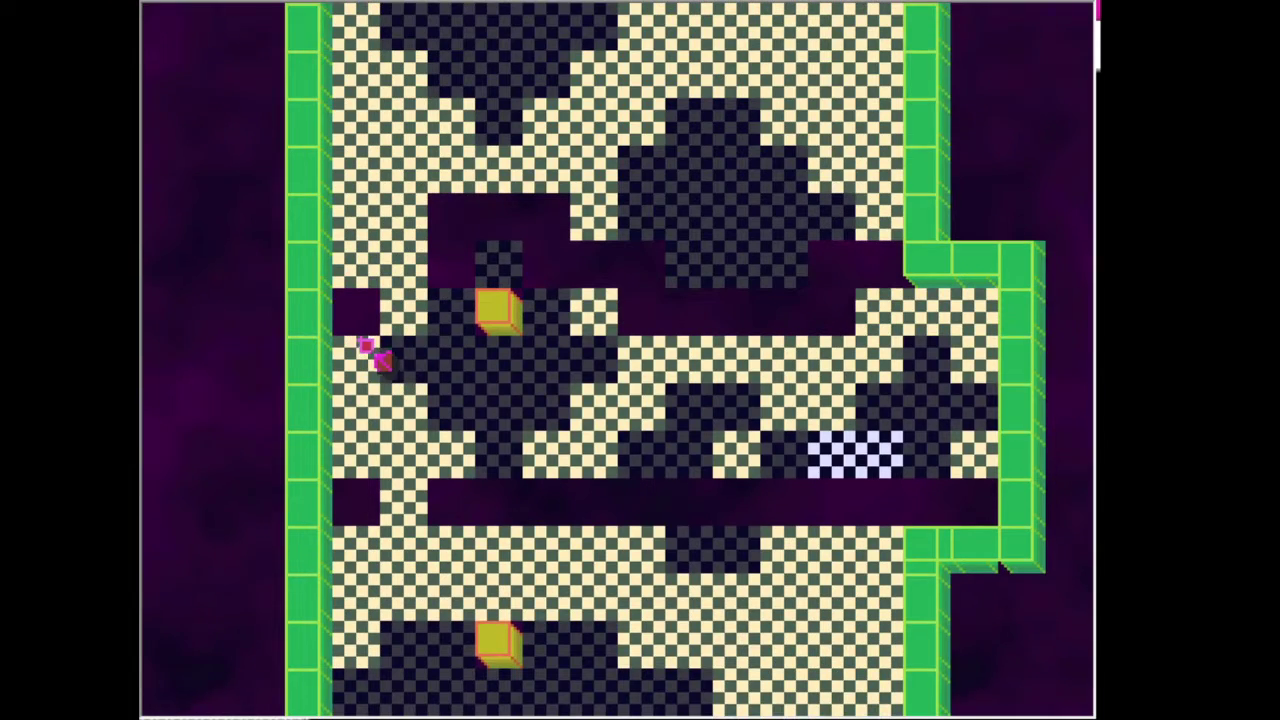
pyautogui.press('Up')
pyautogui.press('Down')
pyautogui.press('Down')
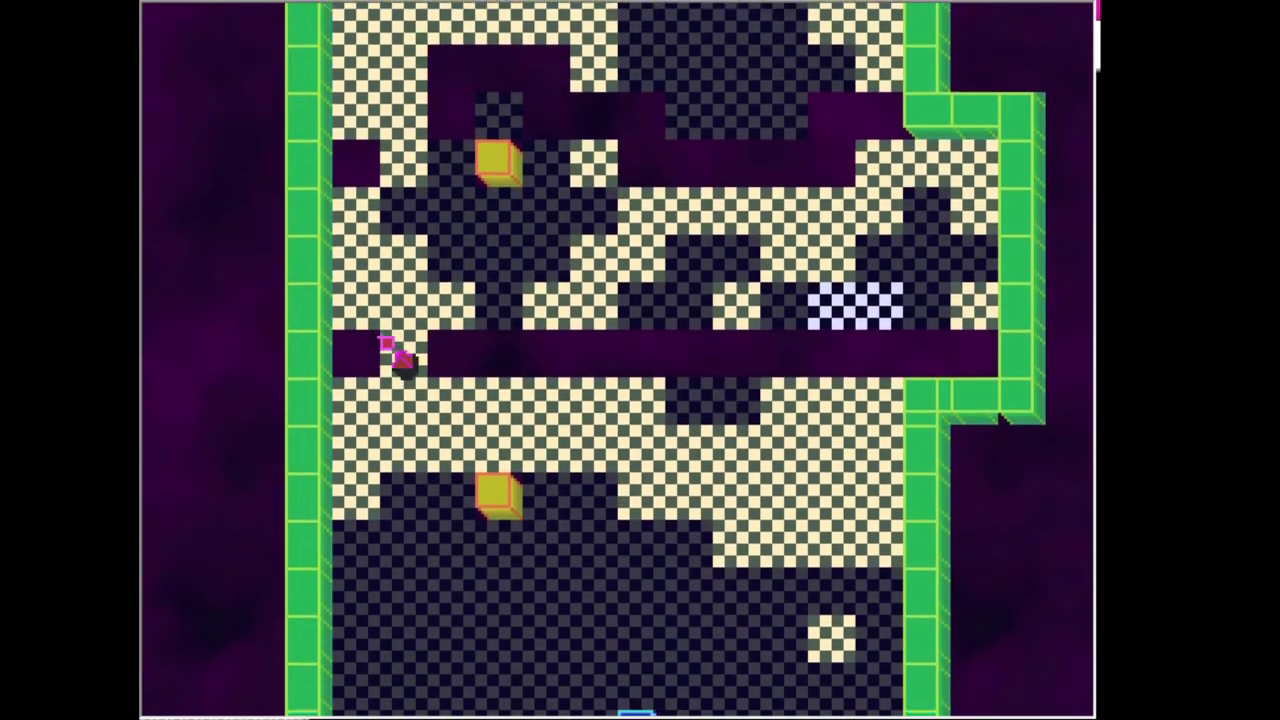
pyautogui.press('Down')
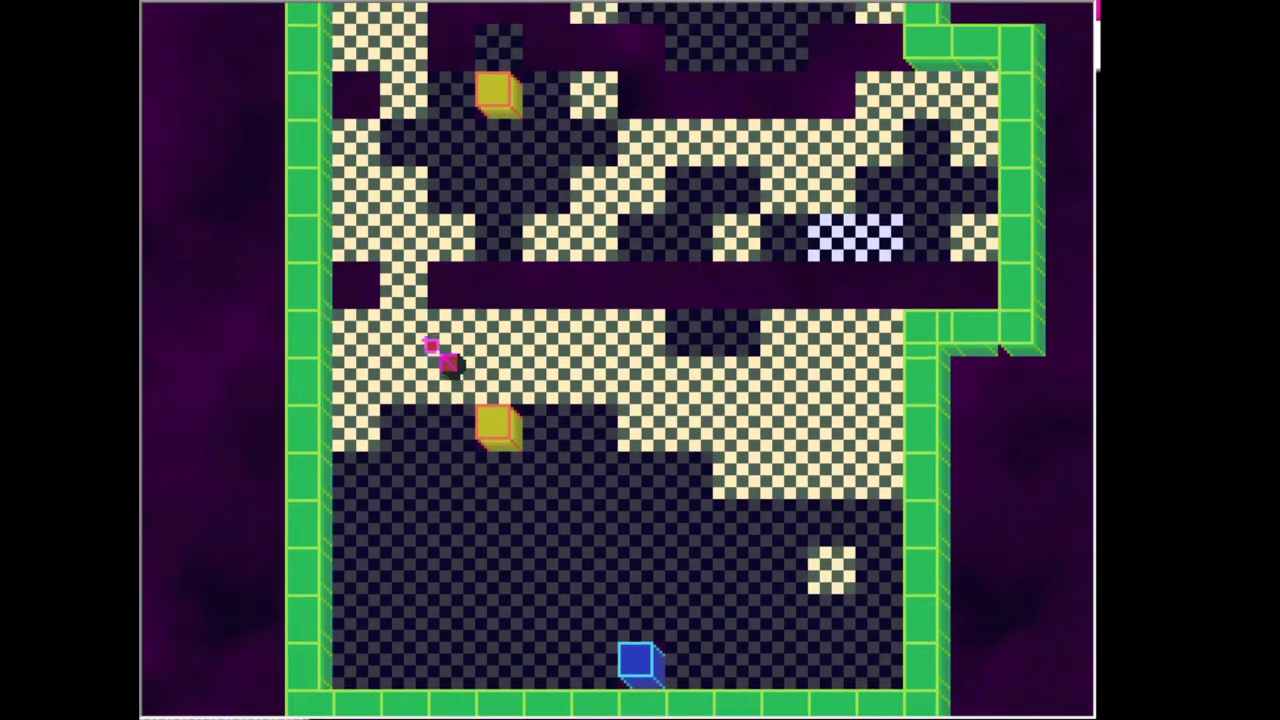
pyautogui.press('Down')
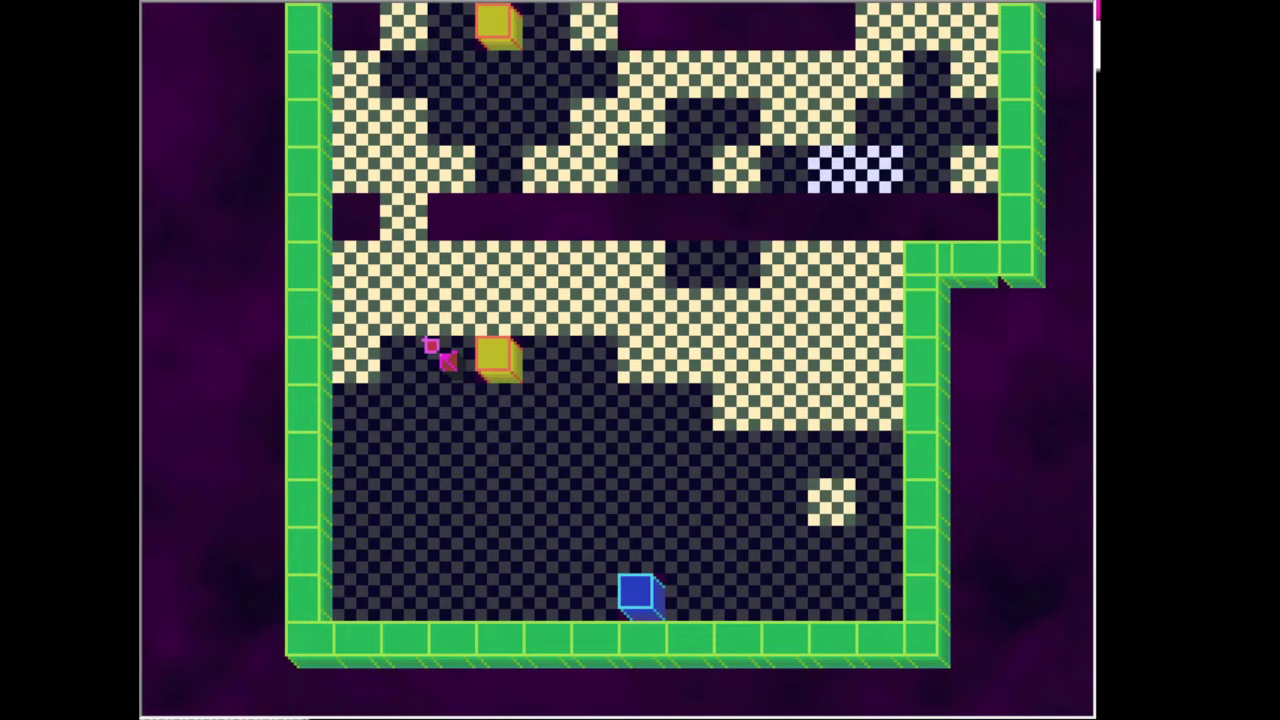
pyautogui.press('Up')
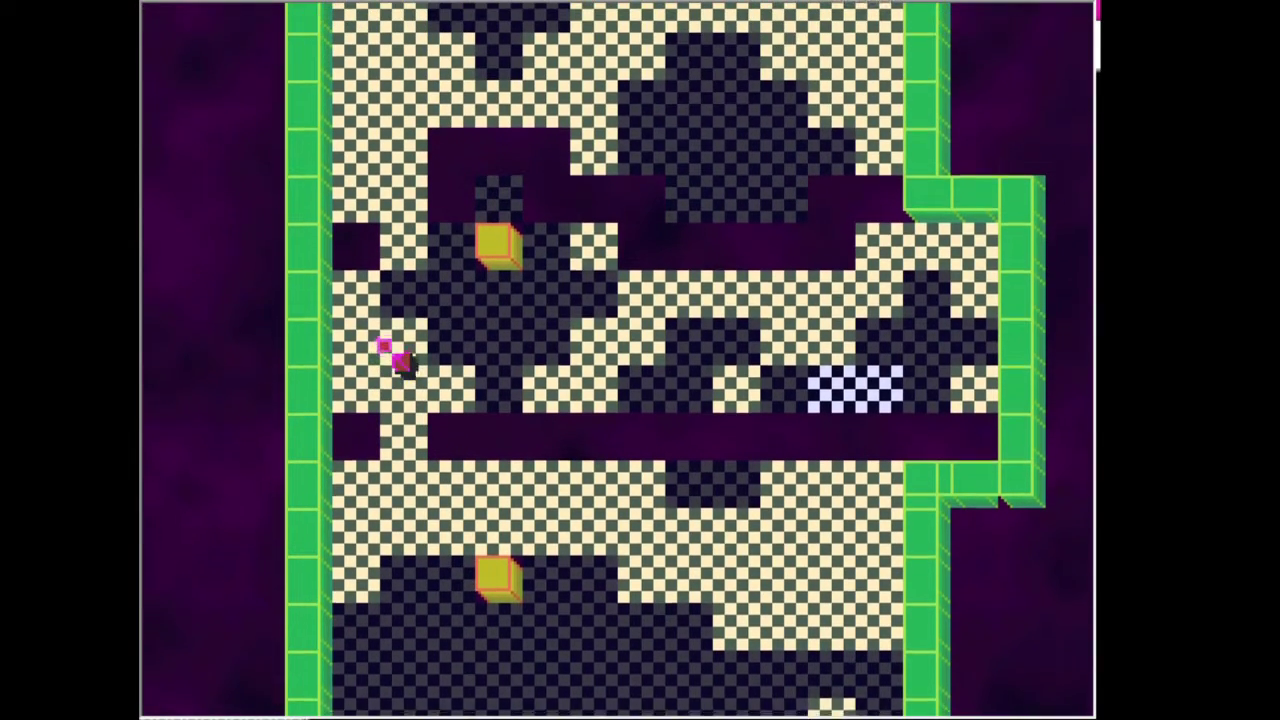
pyautogui.press('Up')
pyautogui.press('Right')
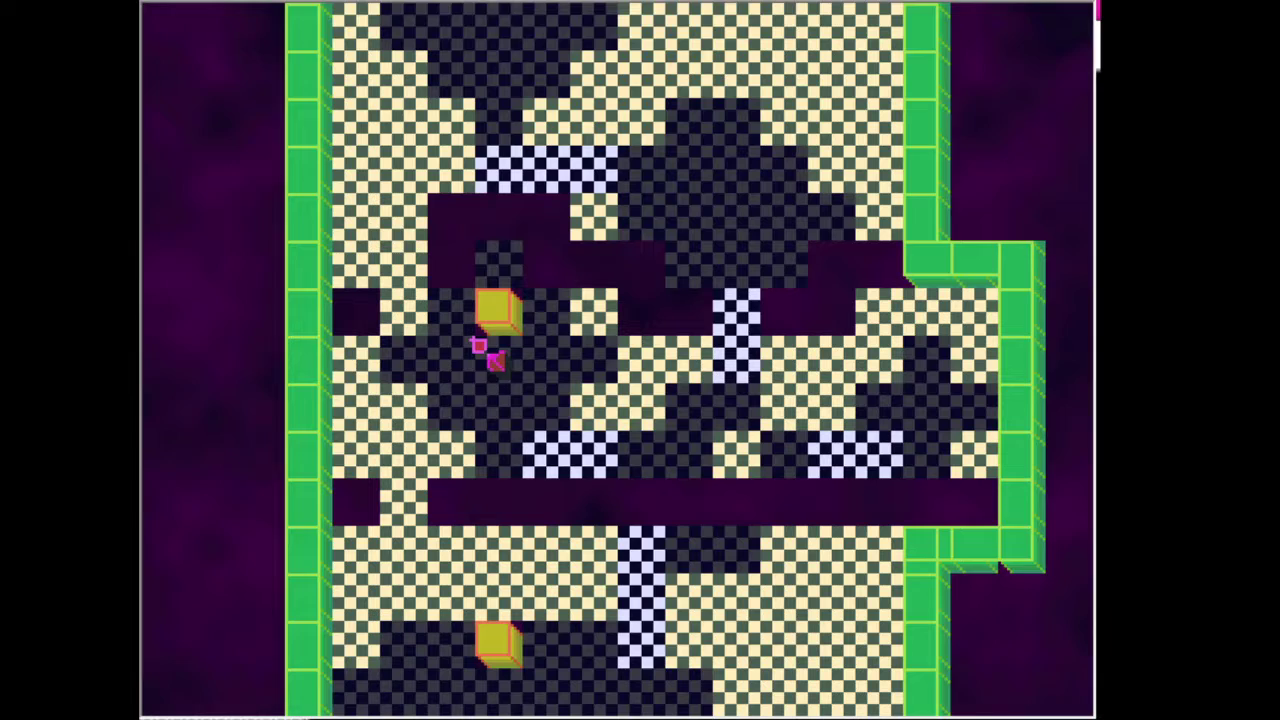
# Walk the player down across the floor, then back up past the yellow block.
pyautogui.press('Down')
pyautogui.press('Left')
pyautogui.press('Left')
pyautogui.press('Down')
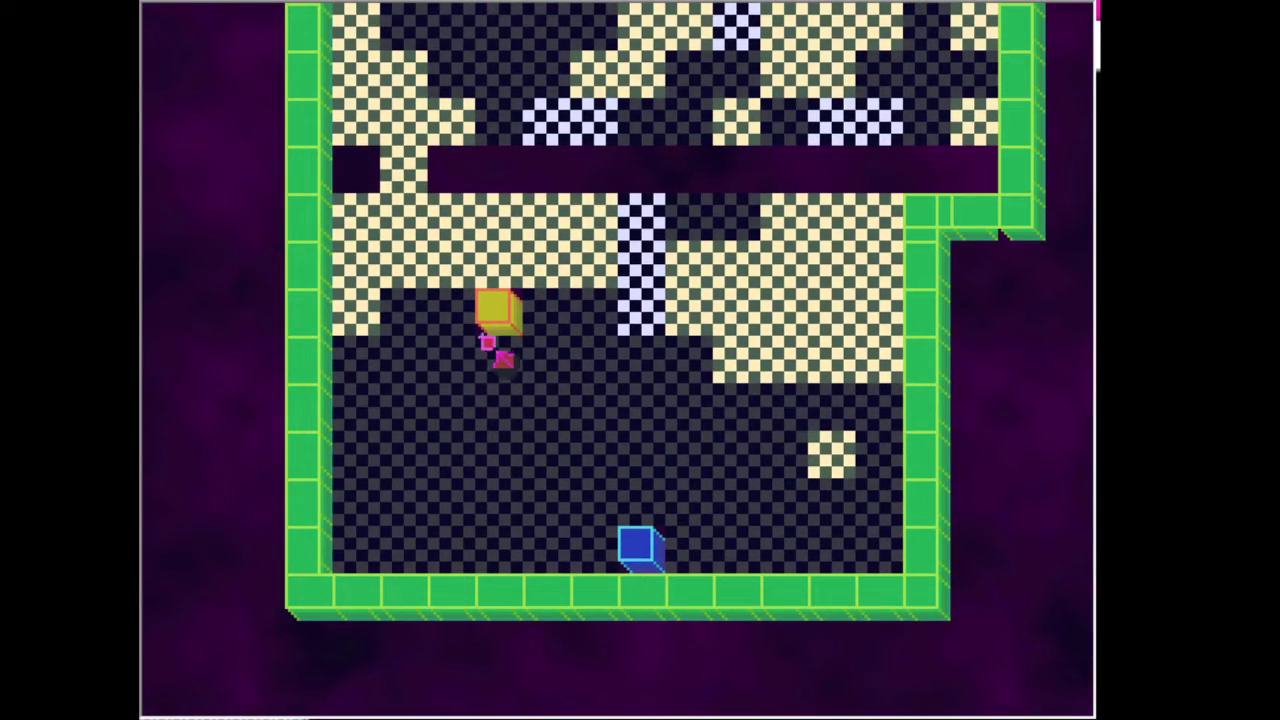
pyautogui.press('Up')
pyautogui.press('Left')
pyautogui.press('Up')
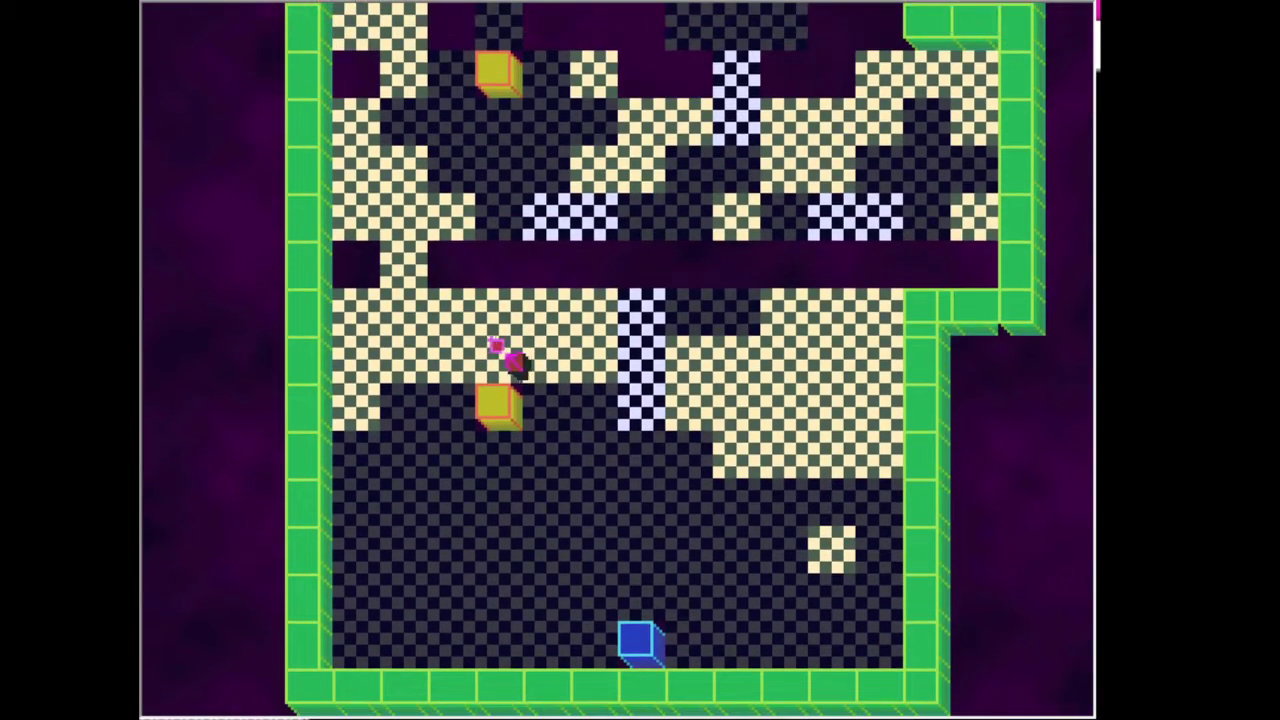
# Continue north, then move down-right and climb up-right onto the canopy.
pyautogui.press('Left')
pyautogui.press('Up')
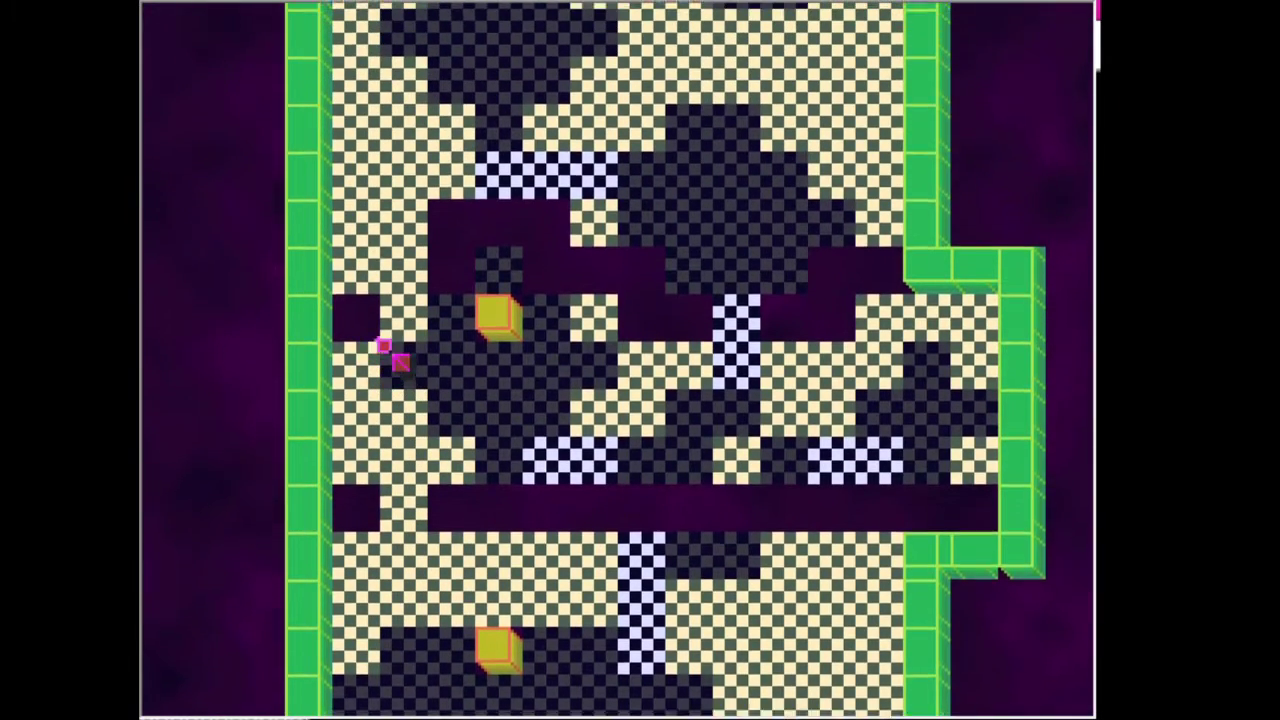
pyautogui.press('Down')
pyautogui.press('Right')
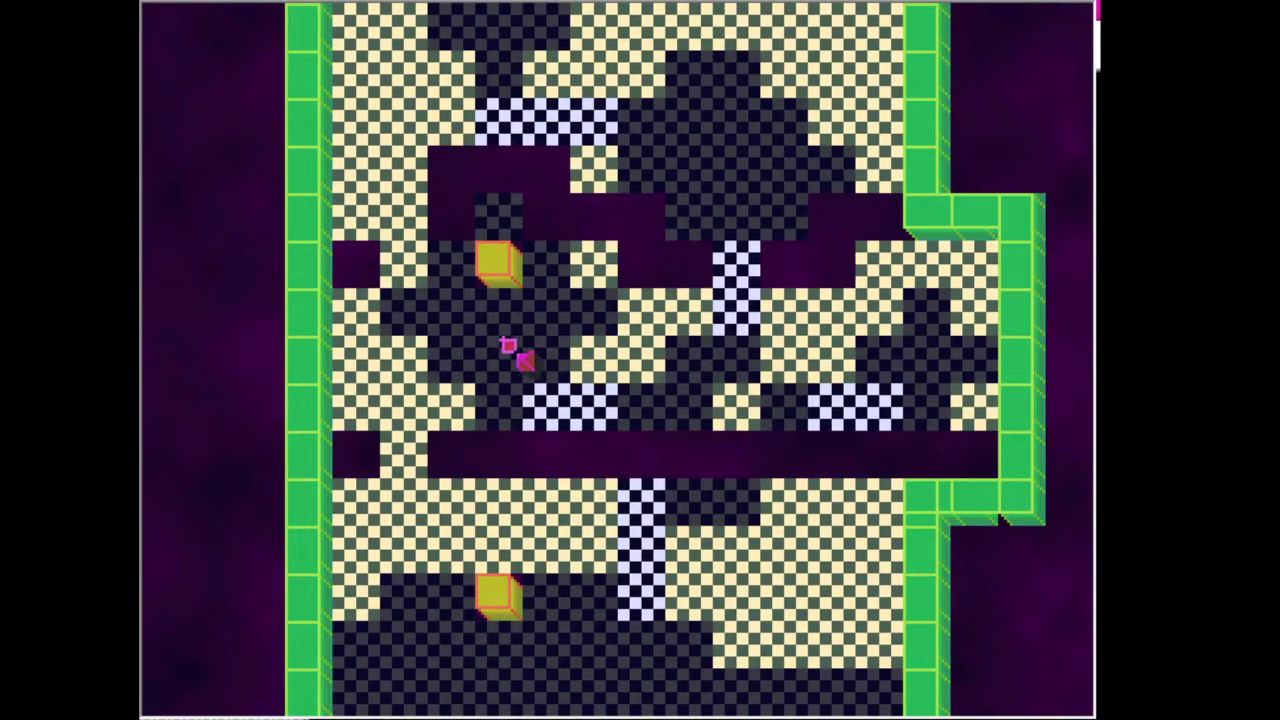
pyautogui.press('Up')
pyautogui.press('Right')
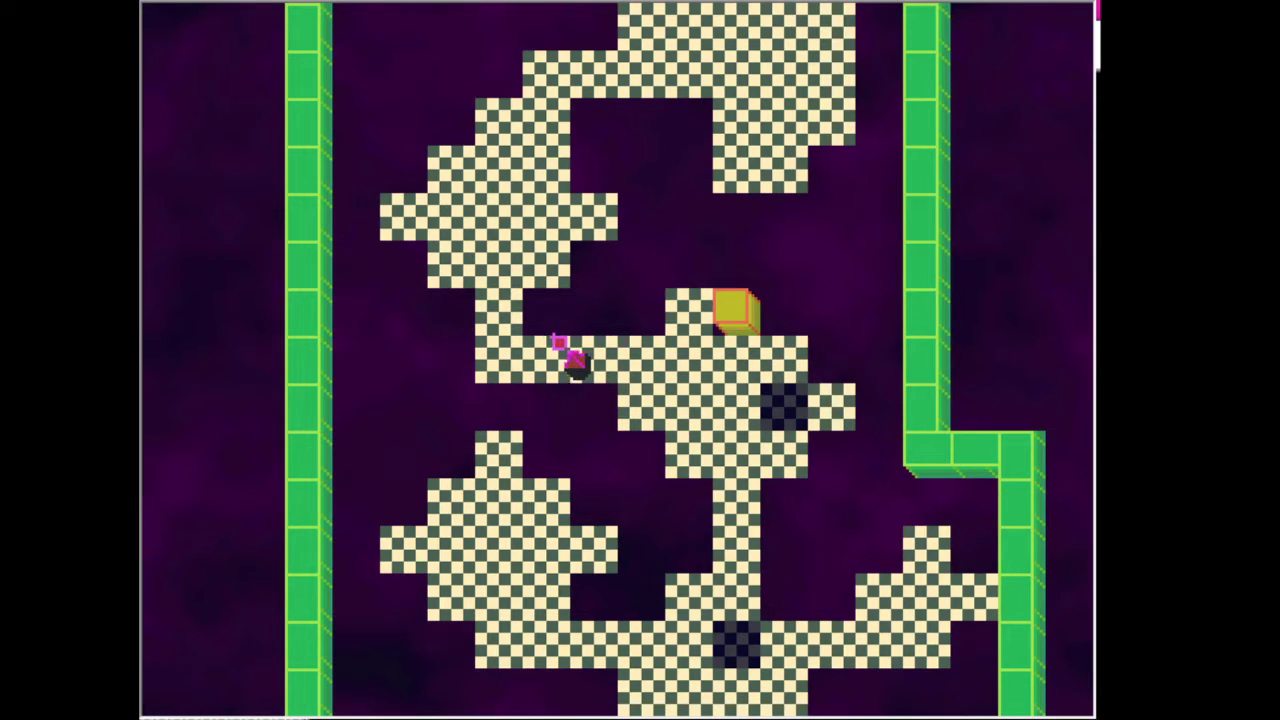
# Walk north and right along the canopy corridor, then back down and right.
pyautogui.press('Up')
pyautogui.press('Right')
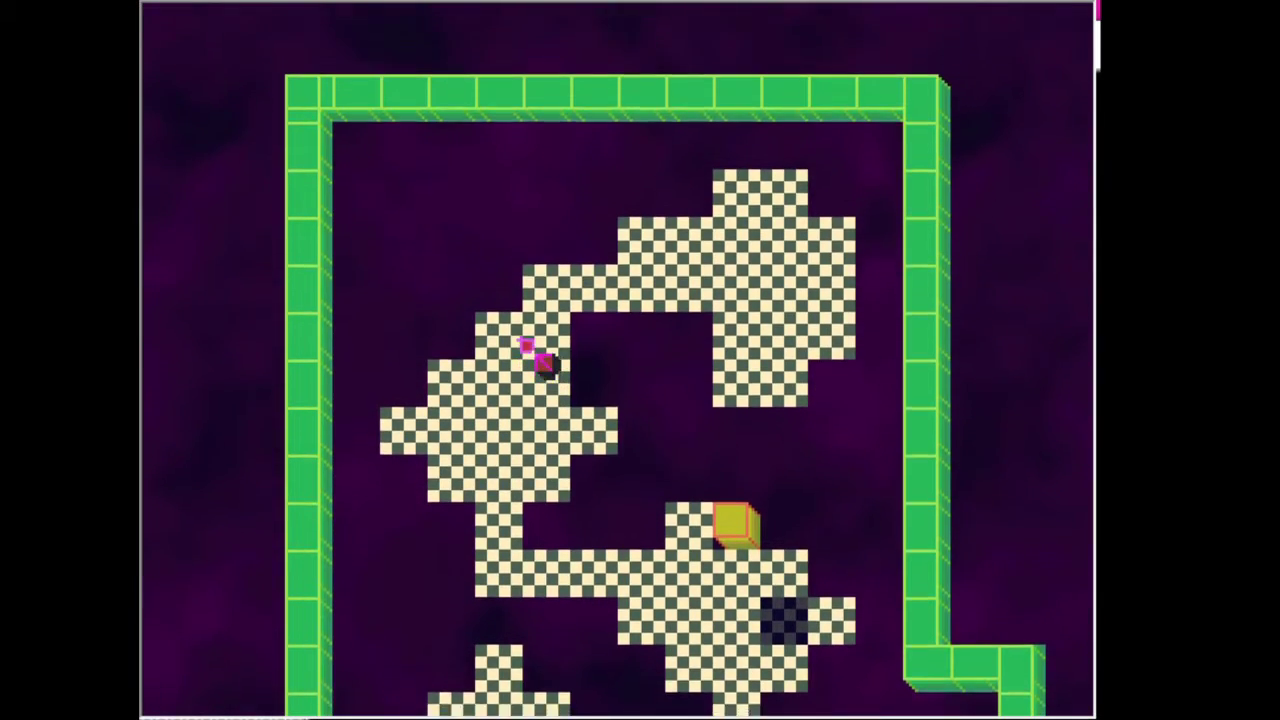
pyautogui.press('Right')
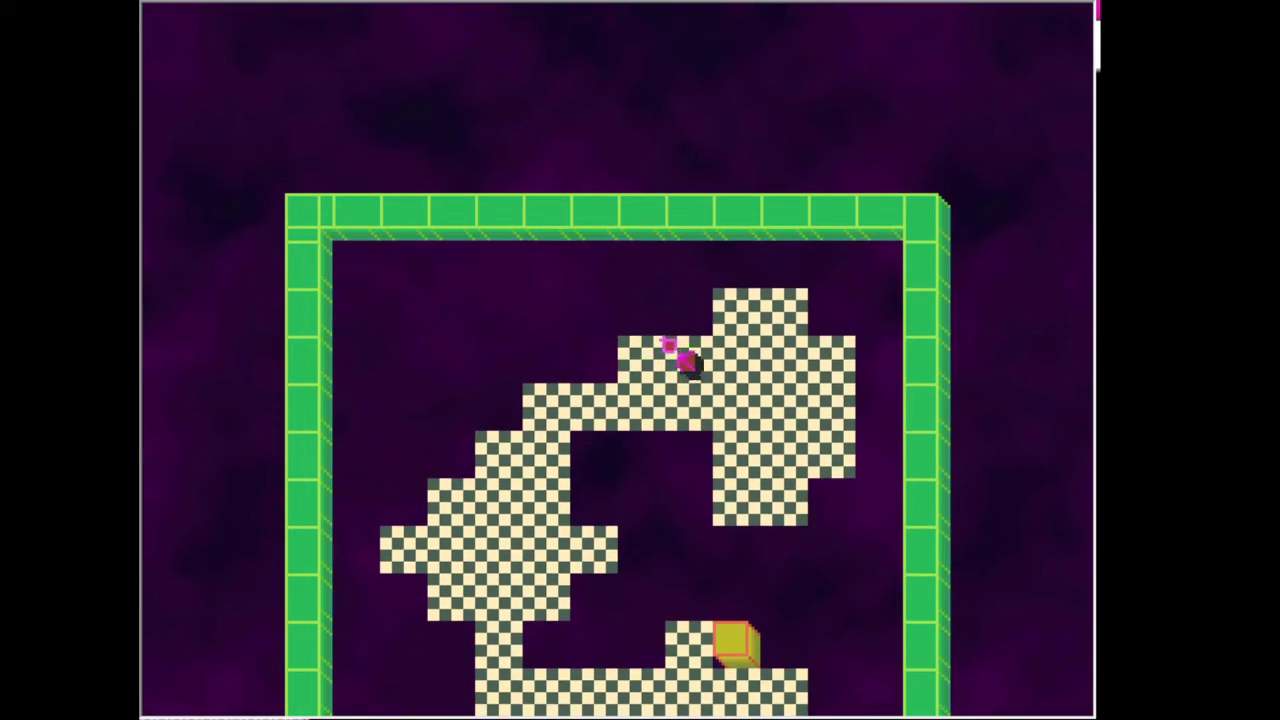
pyautogui.press('Down')
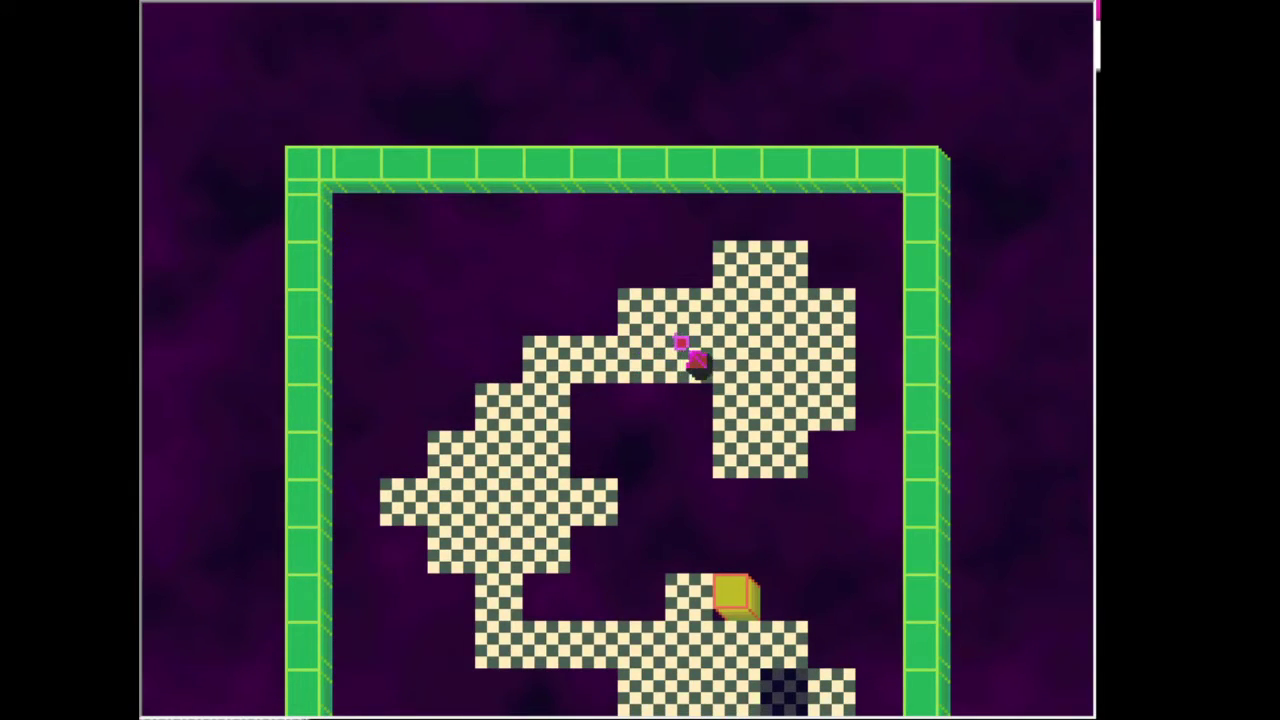
pyautogui.press('Left')
pyautogui.press('Down')
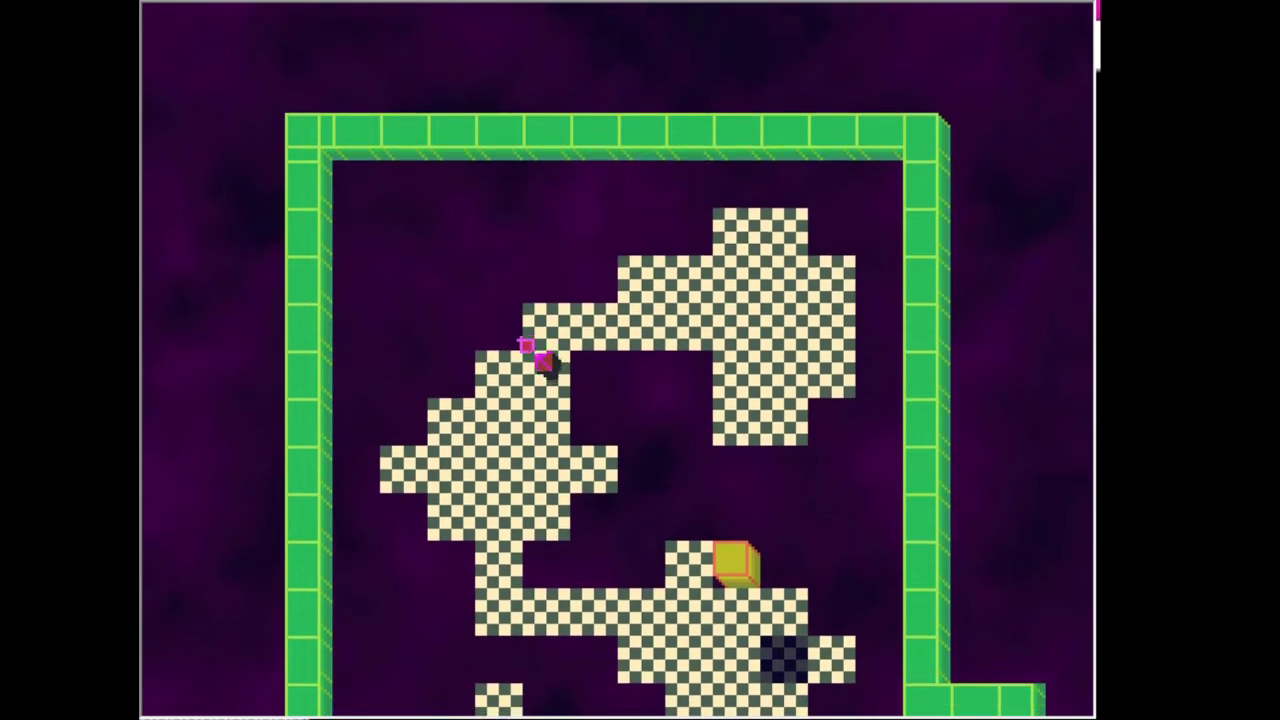
pyautogui.press('Right')
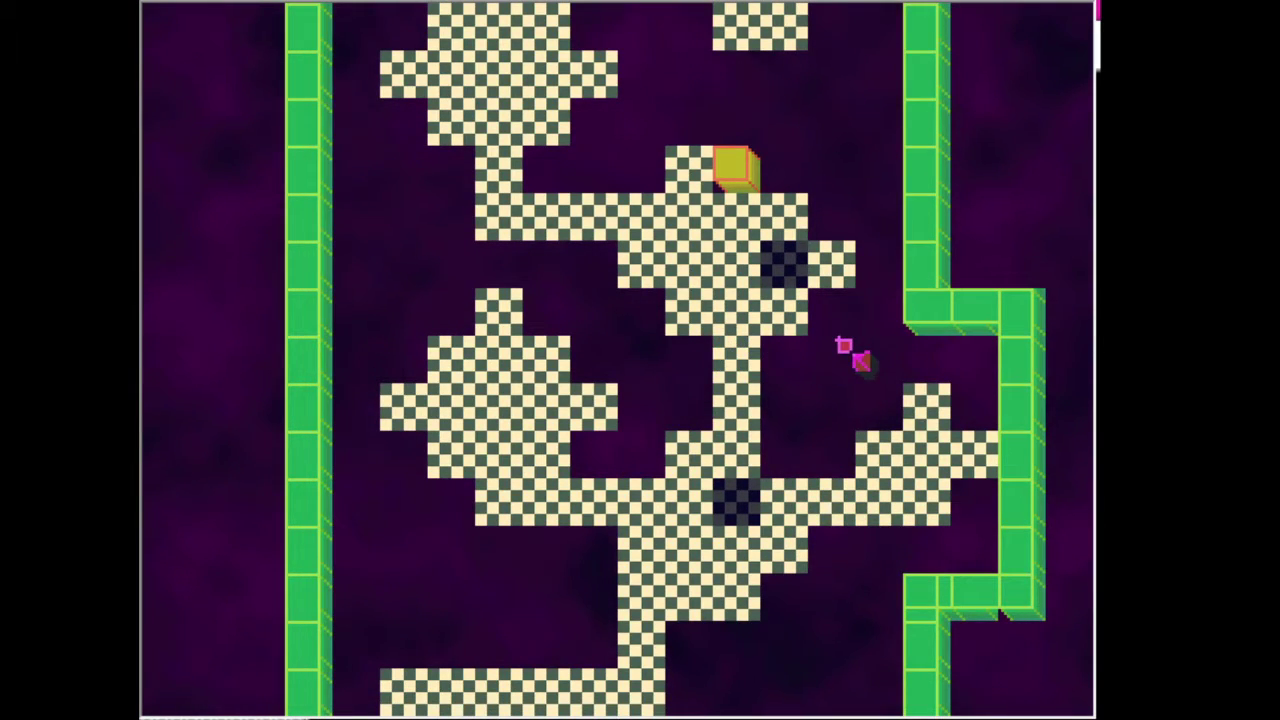
pyautogui.press('Down')
# Head up and left across the canopy toward the yellow block.
pyautogui.press('Left')
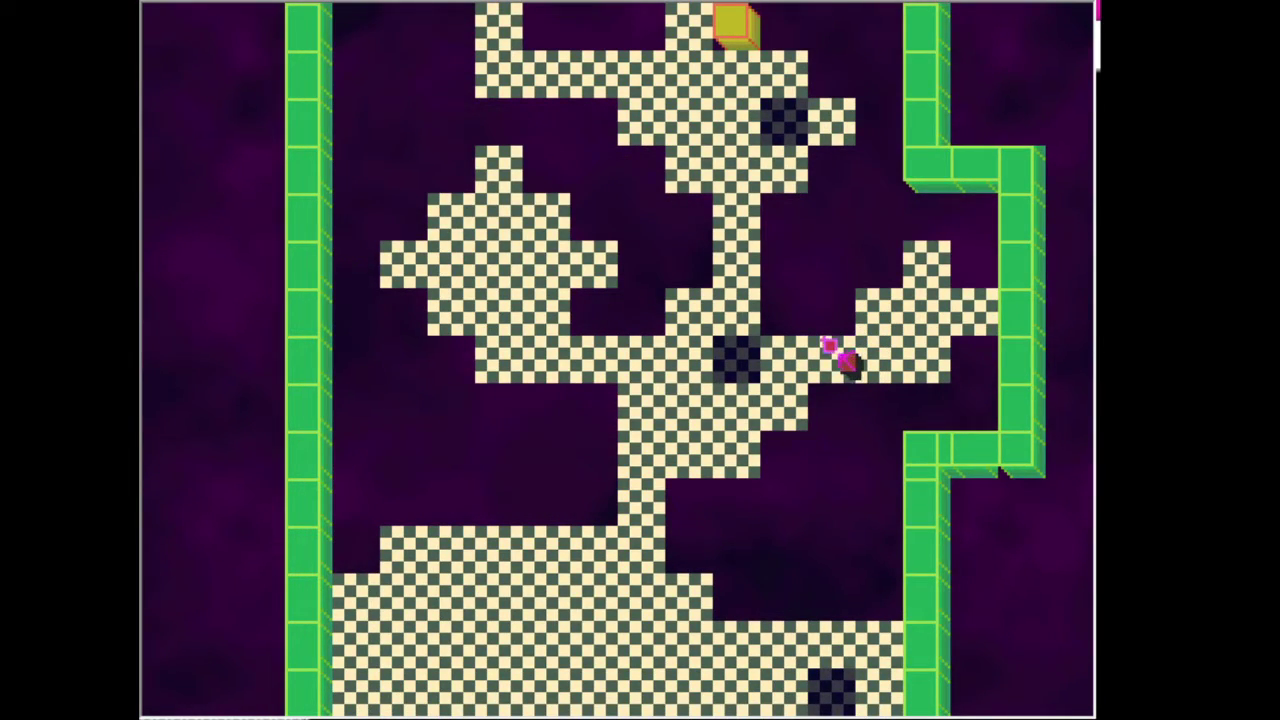
pyautogui.press('Up')
pyautogui.press('Up')
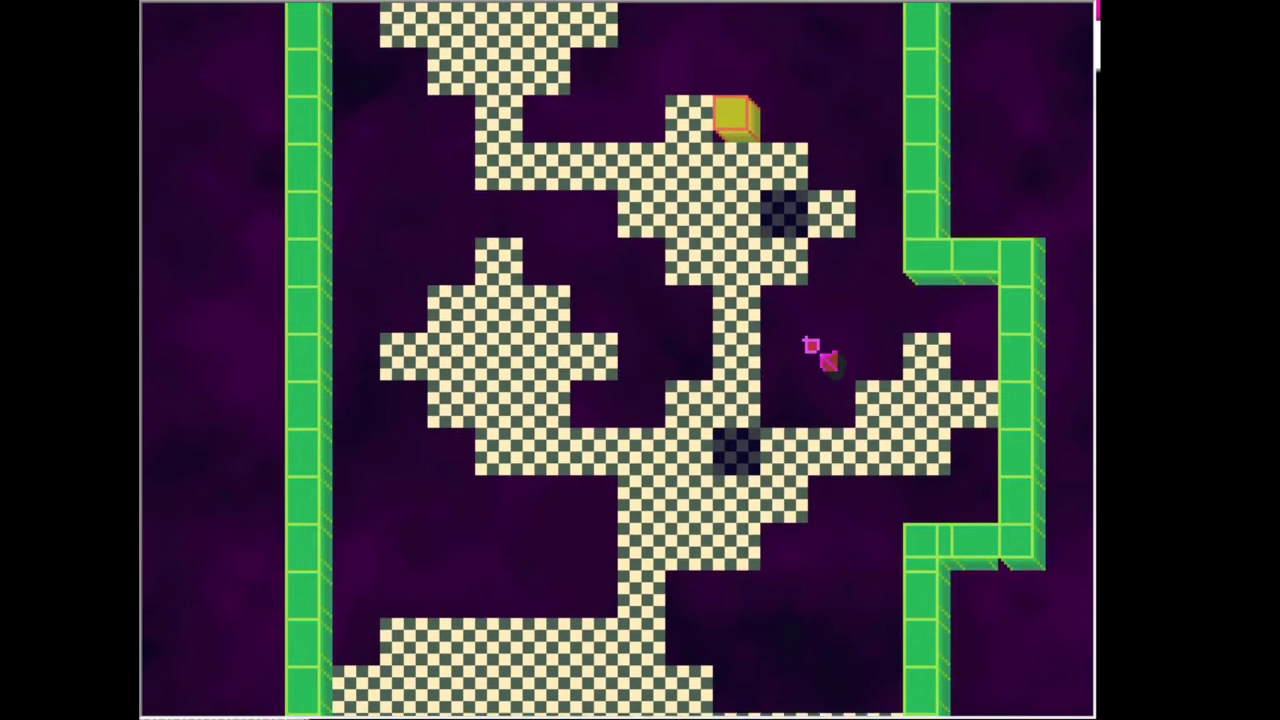
pyautogui.press('Left')
pyautogui.press('Up')
pyautogui.press('Up')
pyautogui.press('Left')
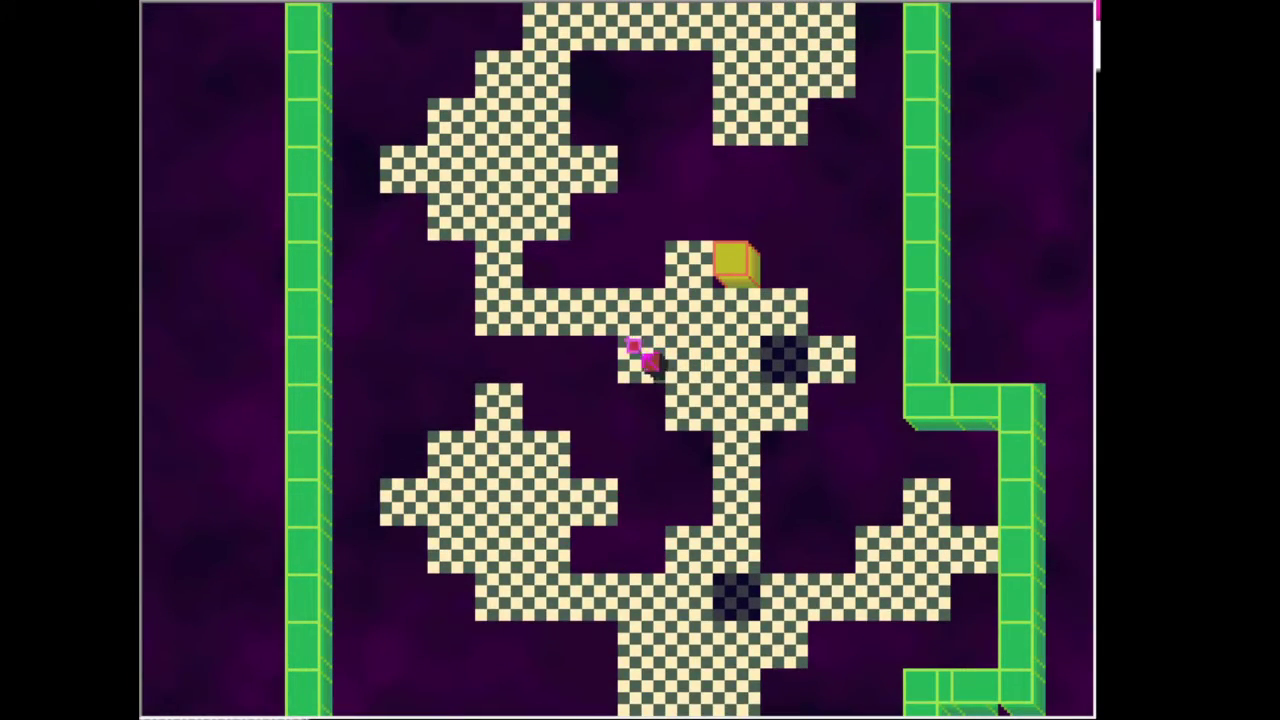
pyautogui.press('Up')
pyautogui.press('Left')
pyautogui.scroll(-3, 540, 360)
pyautogui.scroll(-3, 540, 360)
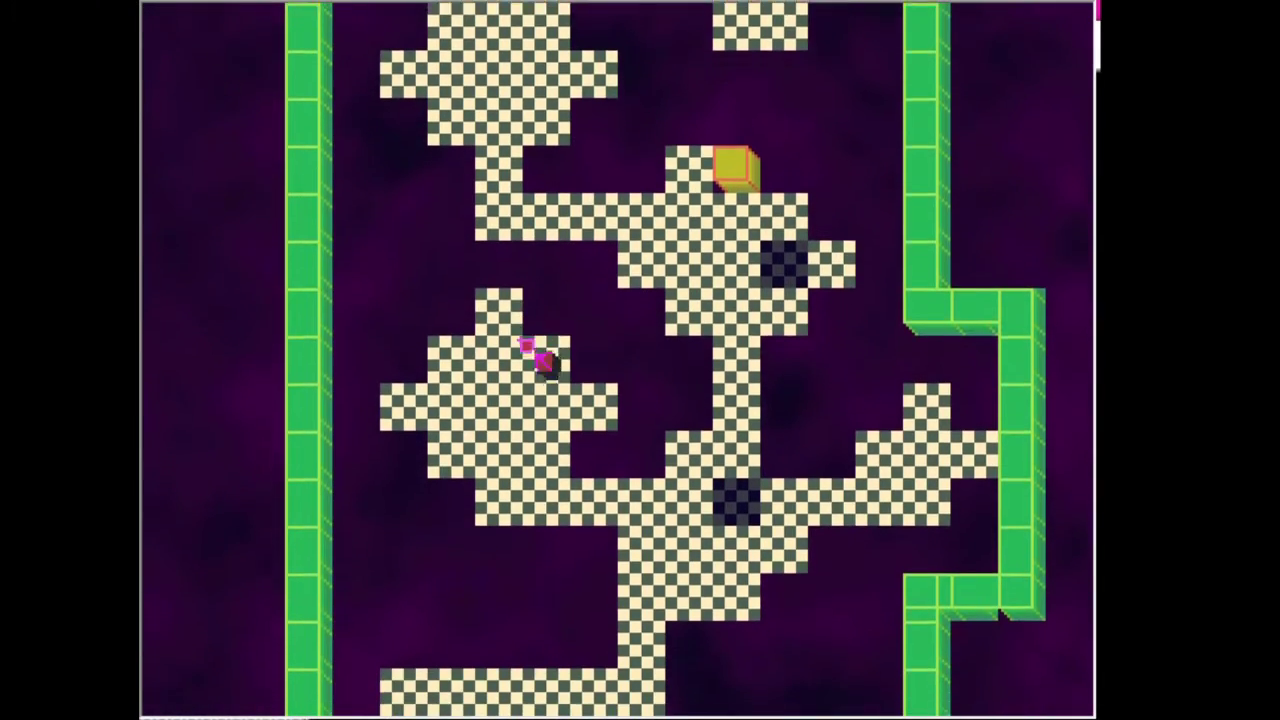
# Walk right to the dark canopy hole and drop through to the floor.
pyautogui.press('Right')
pyautogui.press('Up')
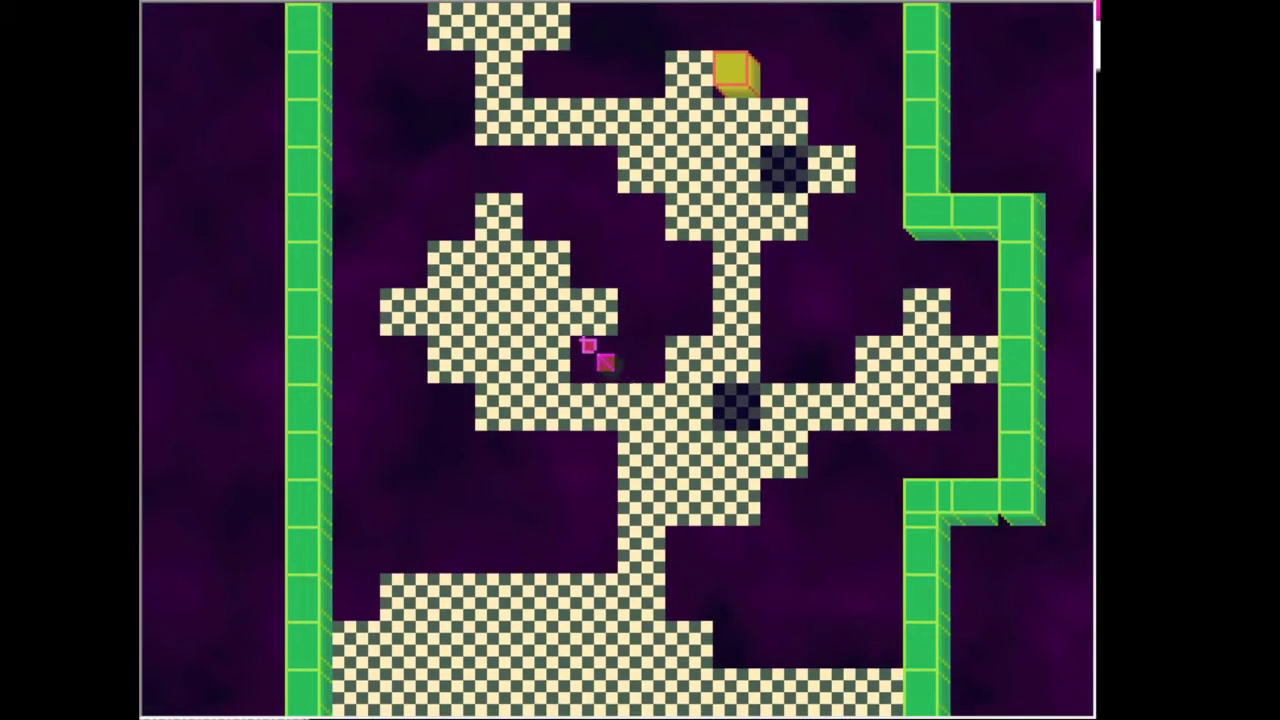
pyautogui.press('Right')
pyautogui.press('Up')
pyautogui.press('Right')
pyautogui.press('Down')
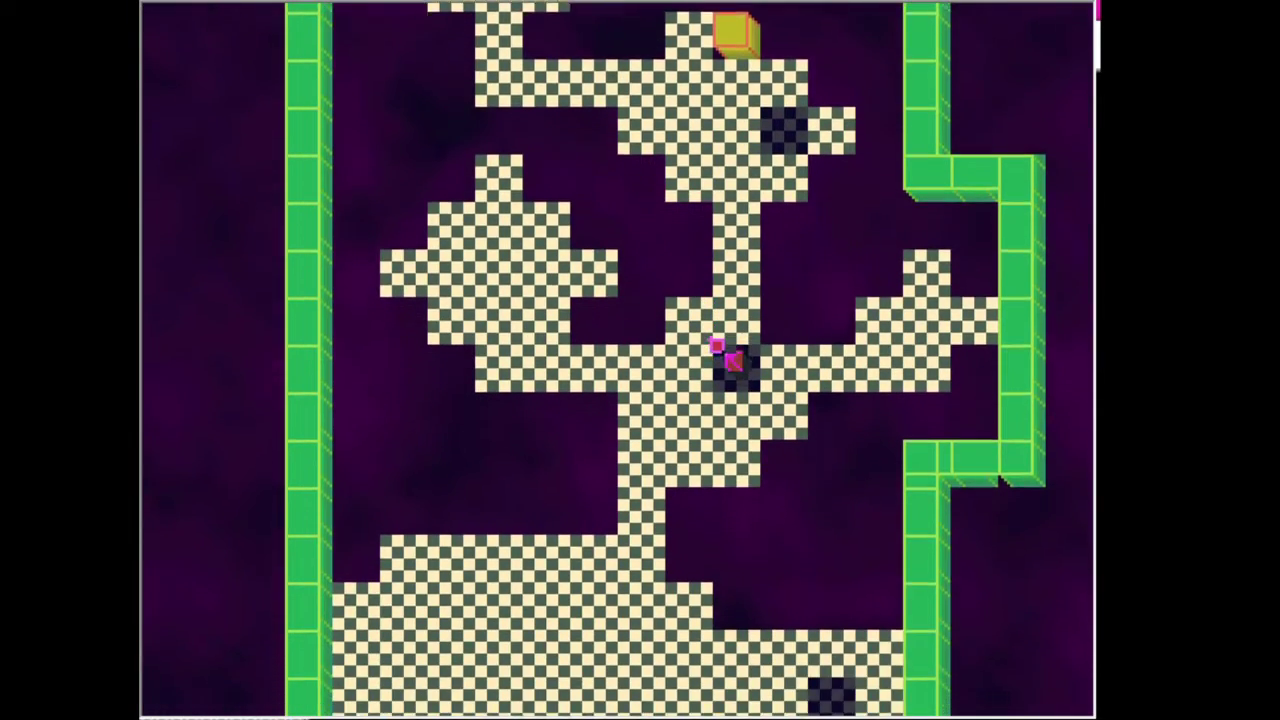
pyautogui.press('Down')
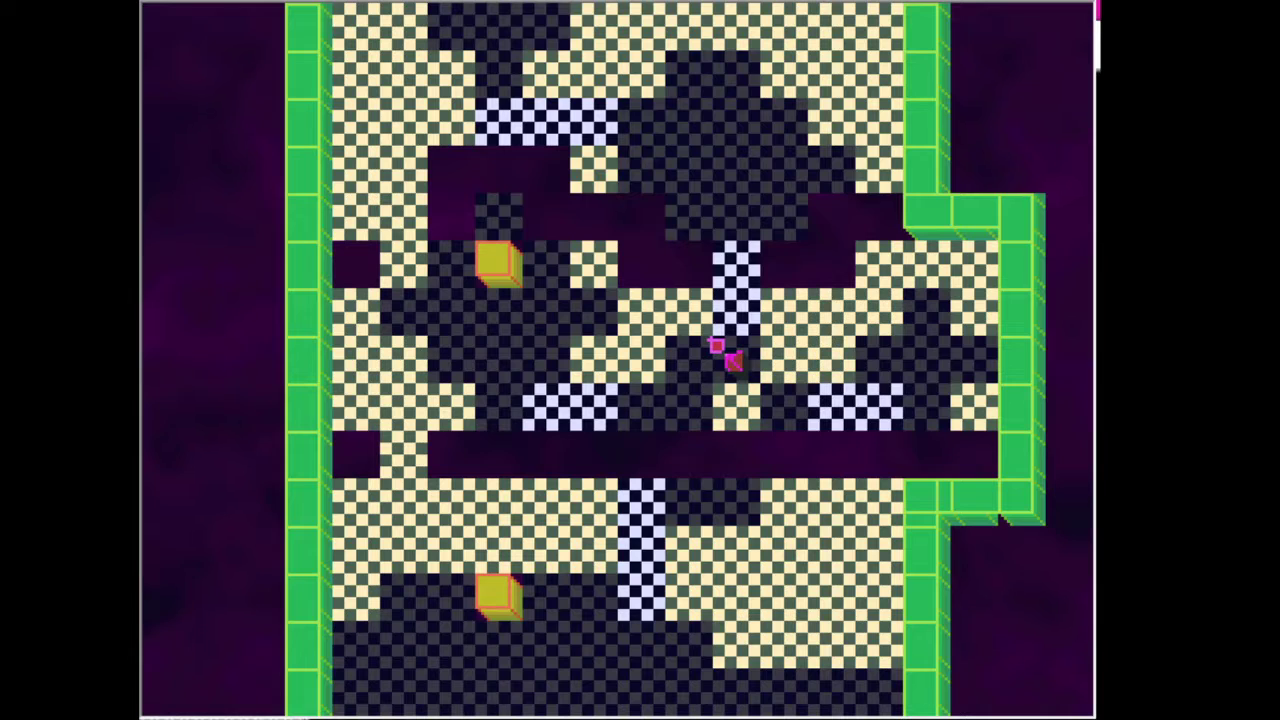
# Move around the floor, working up and left toward its northern area.
pyautogui.press('Down')
pyautogui.press('Left')
pyautogui.press('Left')
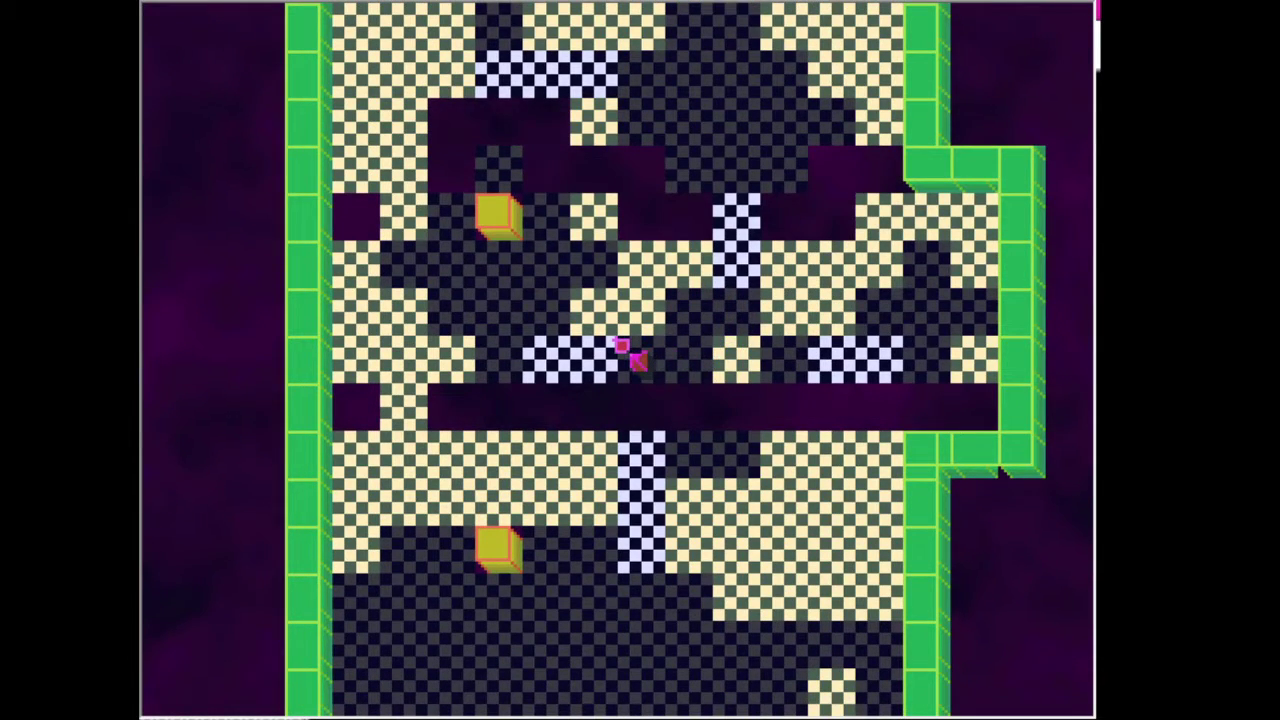
pyautogui.press('Right')
pyautogui.press('Right')
pyautogui.press('Right')
pyautogui.press('Right')
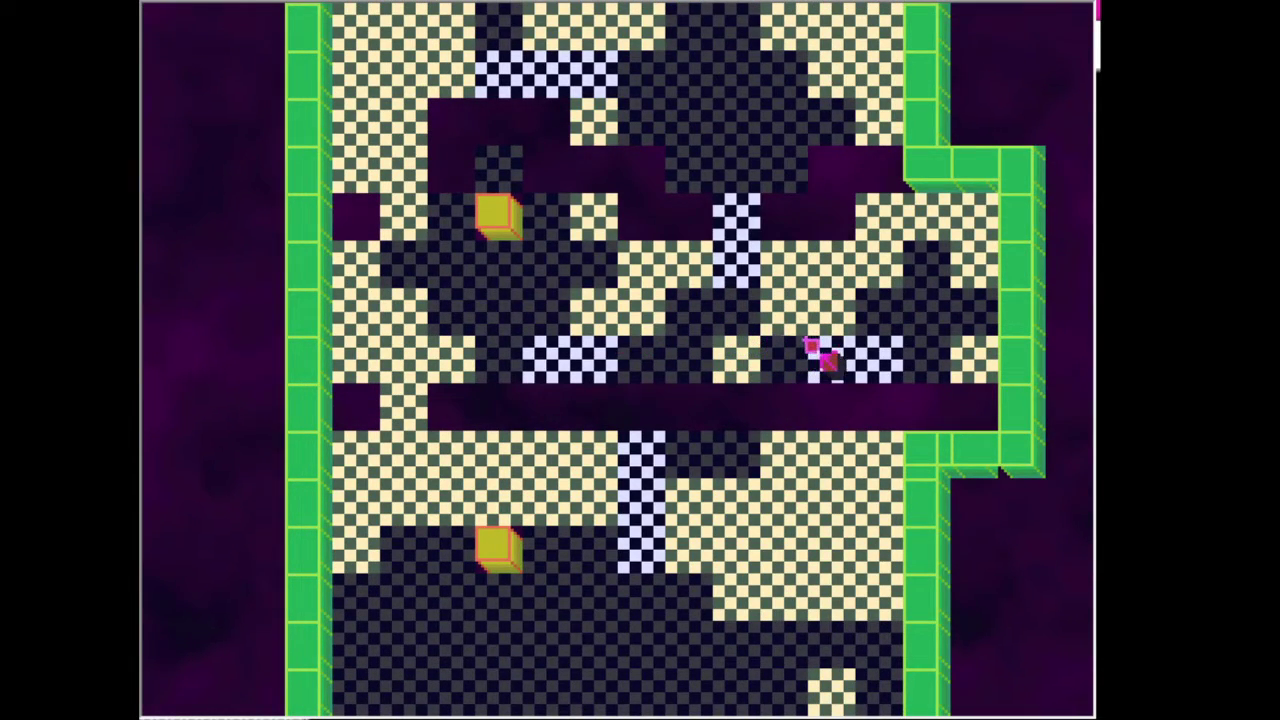
pyautogui.press('Up')
pyautogui.press('Up')
pyautogui.press('Left')
pyautogui.press('Left')
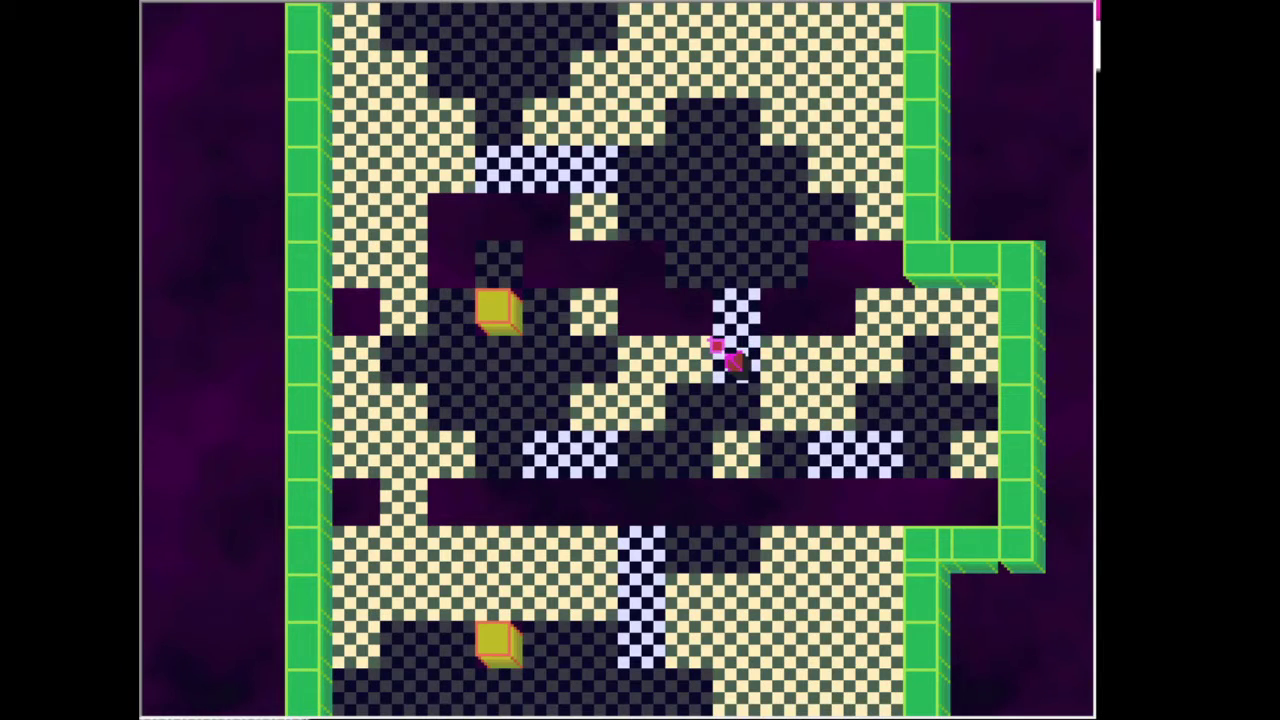
pyautogui.press('Up')
pyautogui.press('Up')
pyautogui.press('Up')
pyautogui.press('Up')
pyautogui.press('Down')
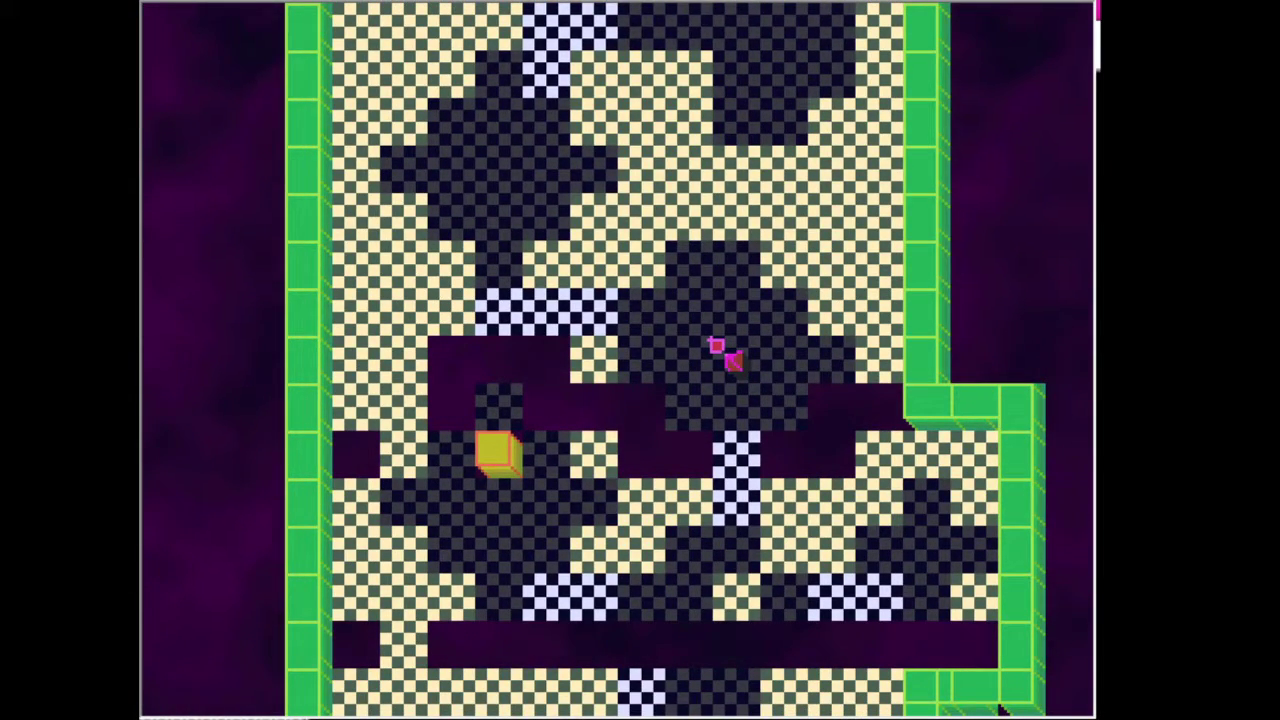
# Maneuver on the northern floor and climb back onto the canopy beside the yellow block.
pyautogui.press('Up')
pyautogui.press('Left')
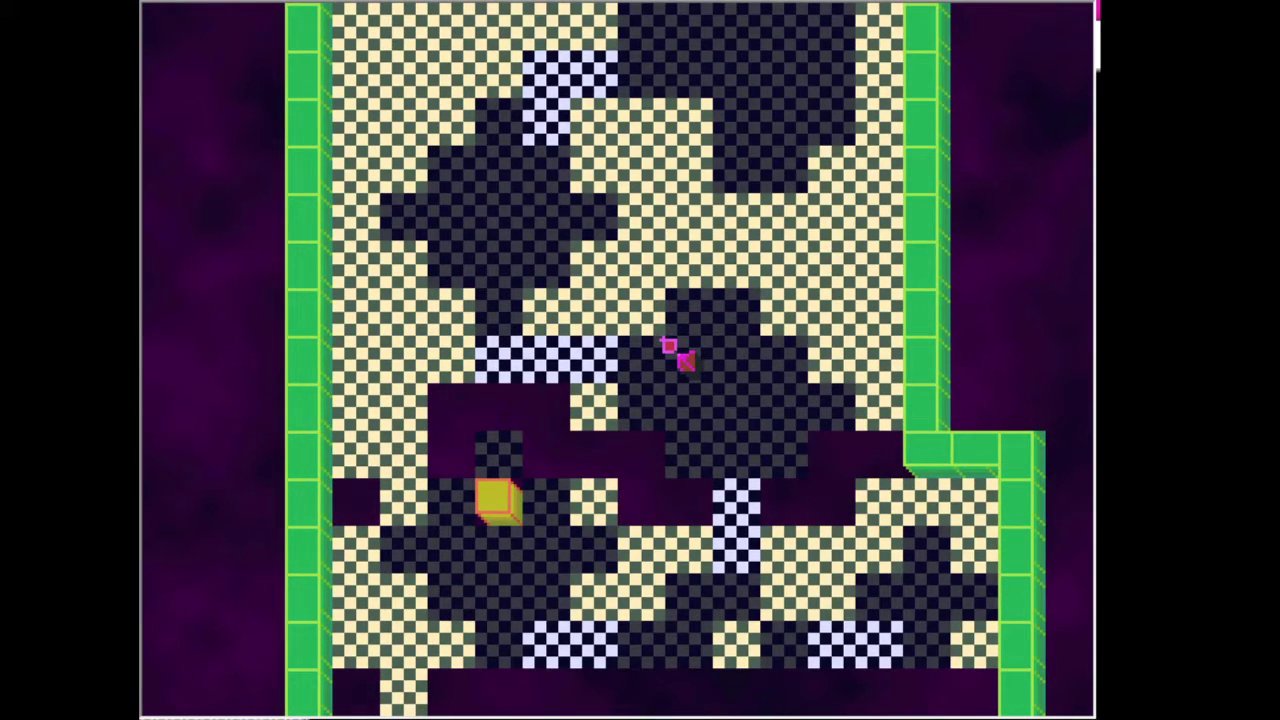
pyautogui.press('Left')
pyautogui.press('Down')
pyautogui.press('Up')
pyautogui.press('Right')
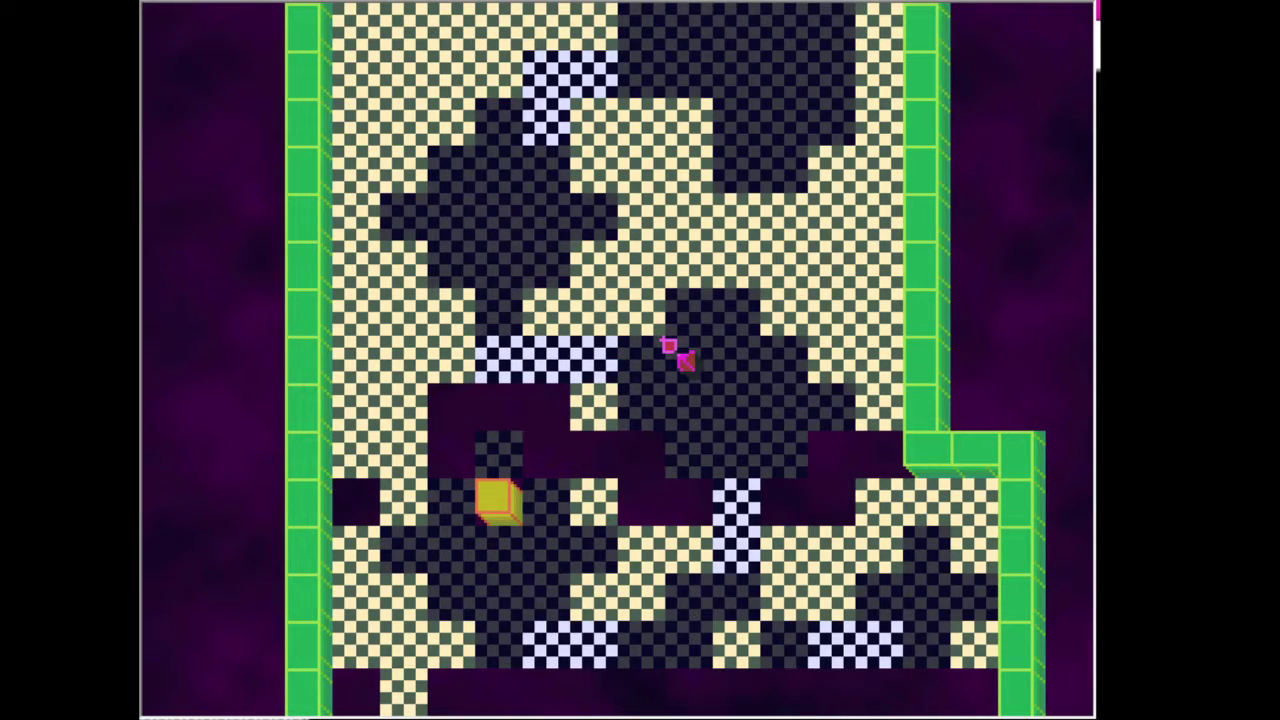
pyautogui.press('Down')
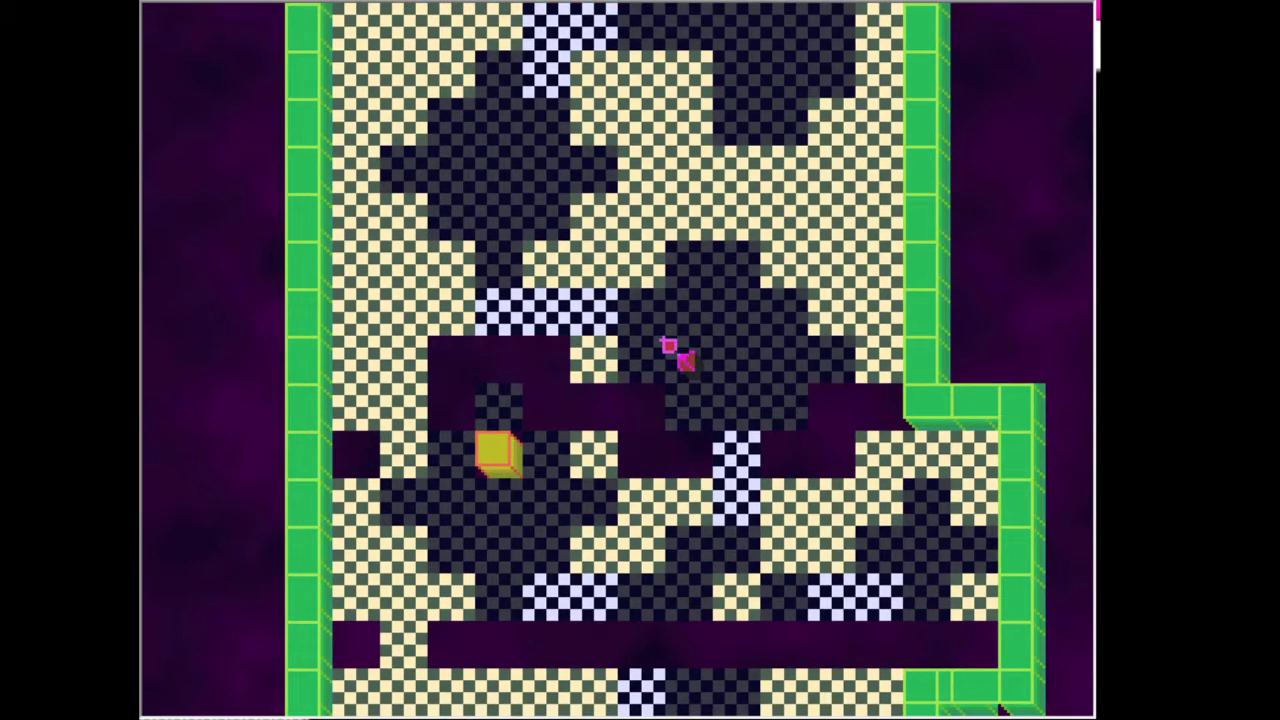
pyautogui.press('Right')
pyautogui.press('Right')
pyautogui.press('Right')
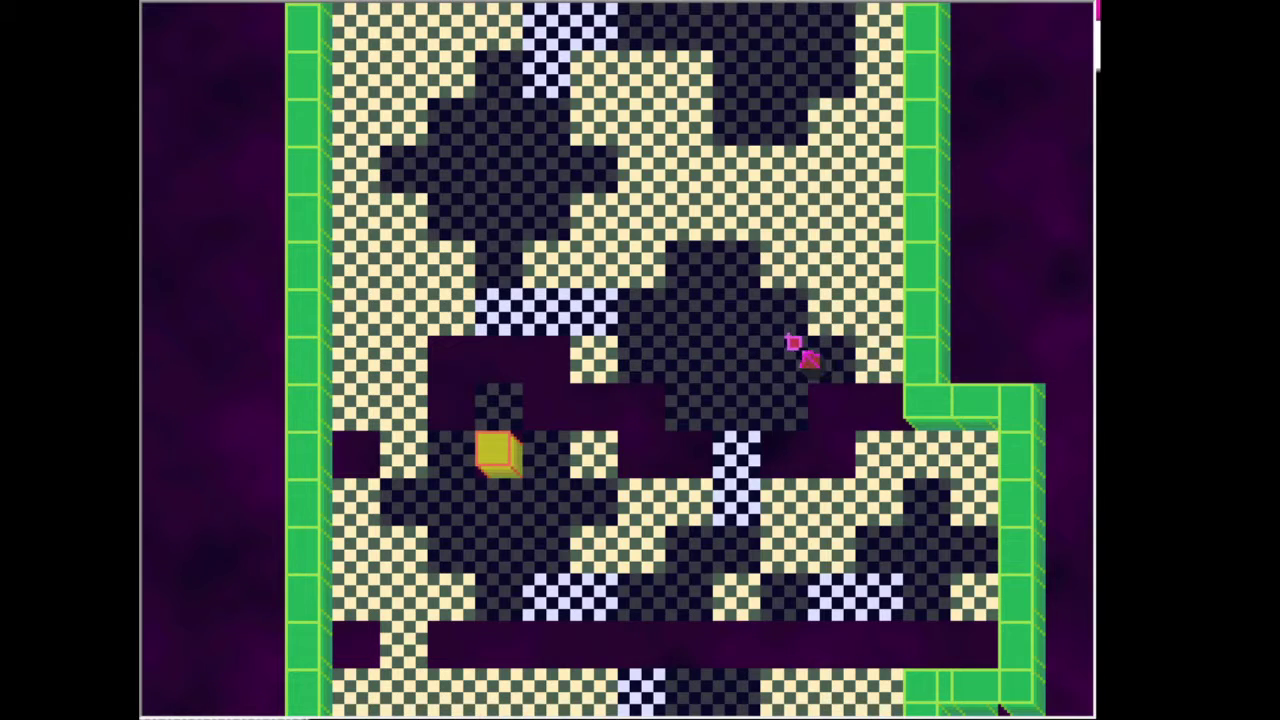
pyautogui.press('Left')
# Move left, then walk down the canopy path toward the green-walled room.
pyautogui.press('Left')
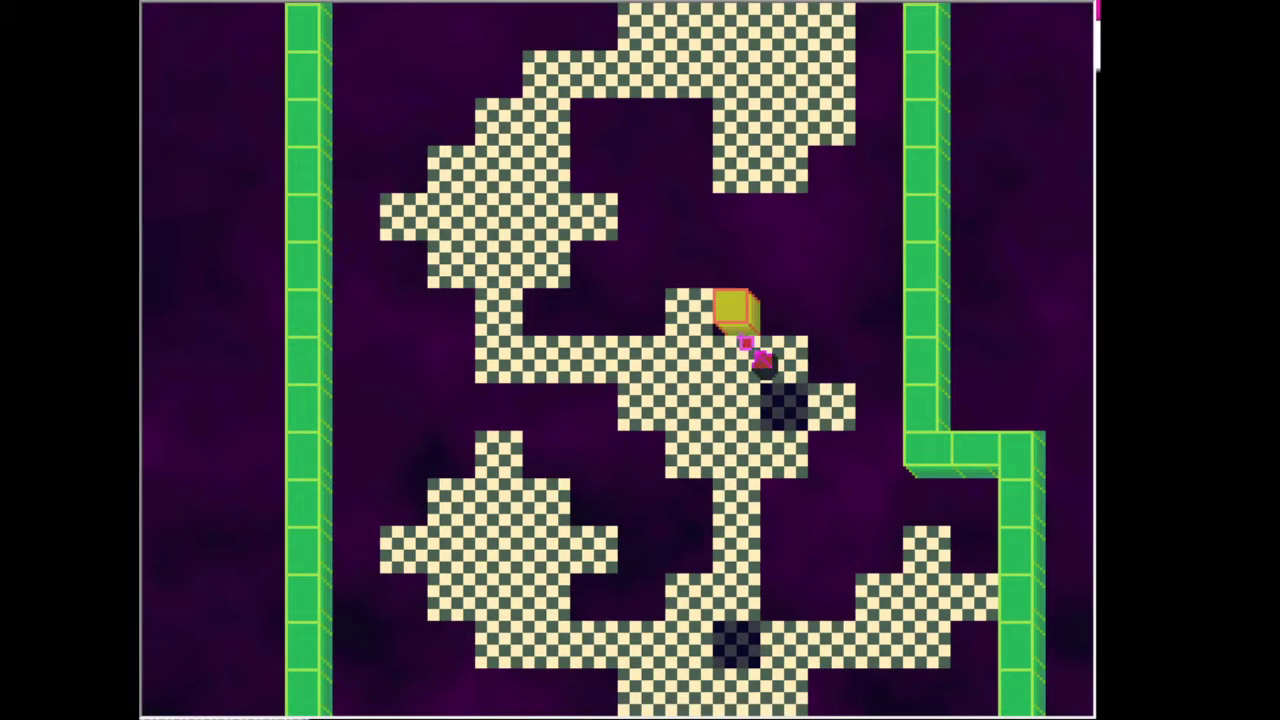
pyautogui.press('Left')
pyautogui.press('Down')
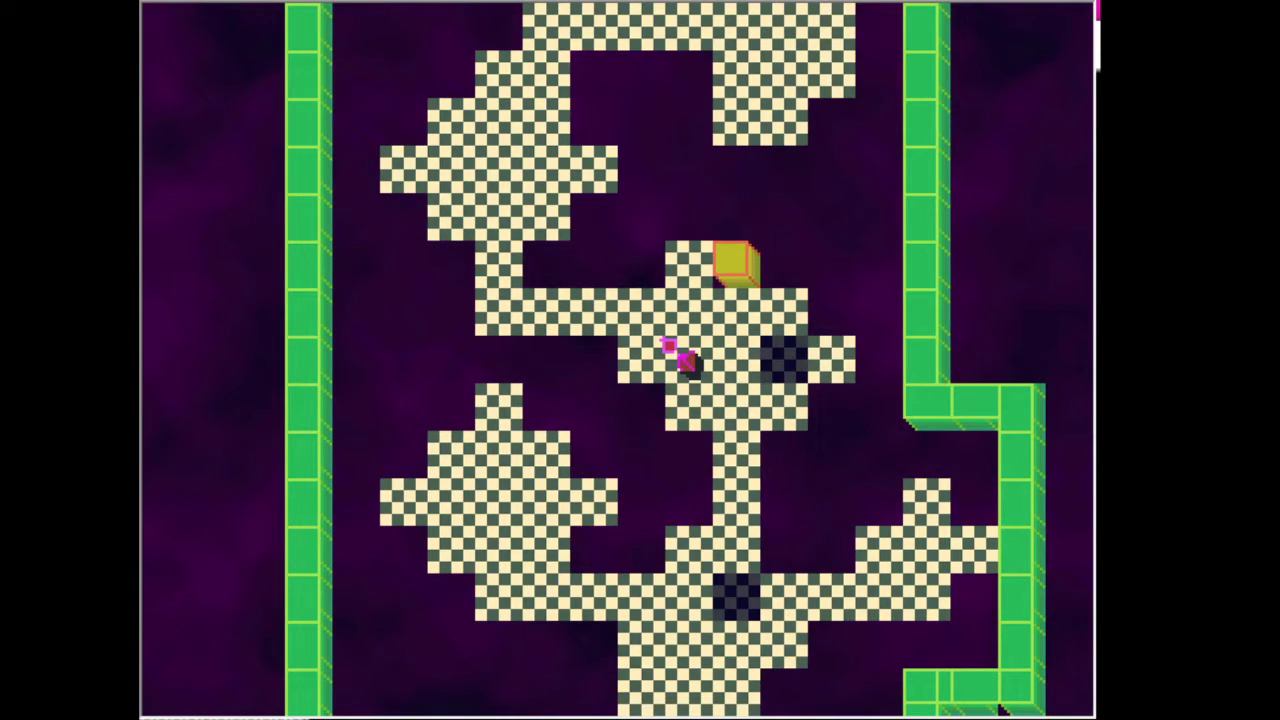
pyautogui.press('Down')
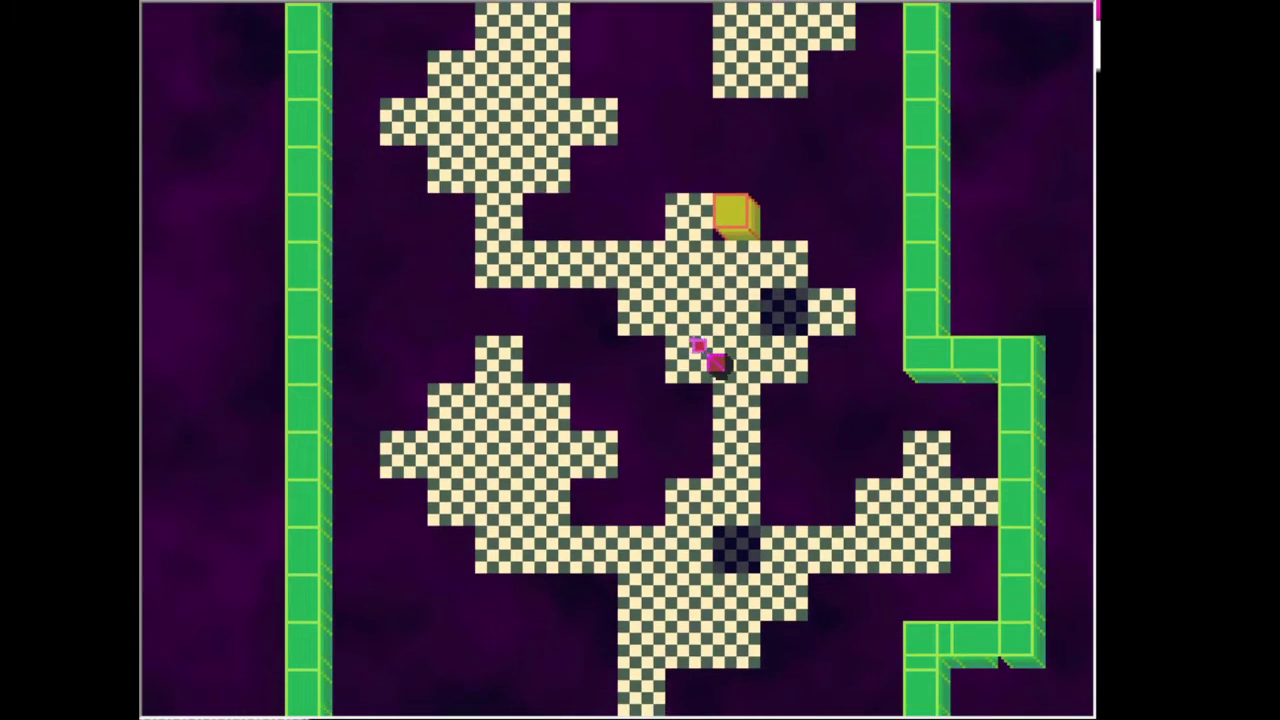
pyautogui.press('Down')
pyautogui.press('Down')
pyautogui.press('Down')
pyautogui.press('Down')
pyautogui.press('Down')
pyautogui.press('Down')
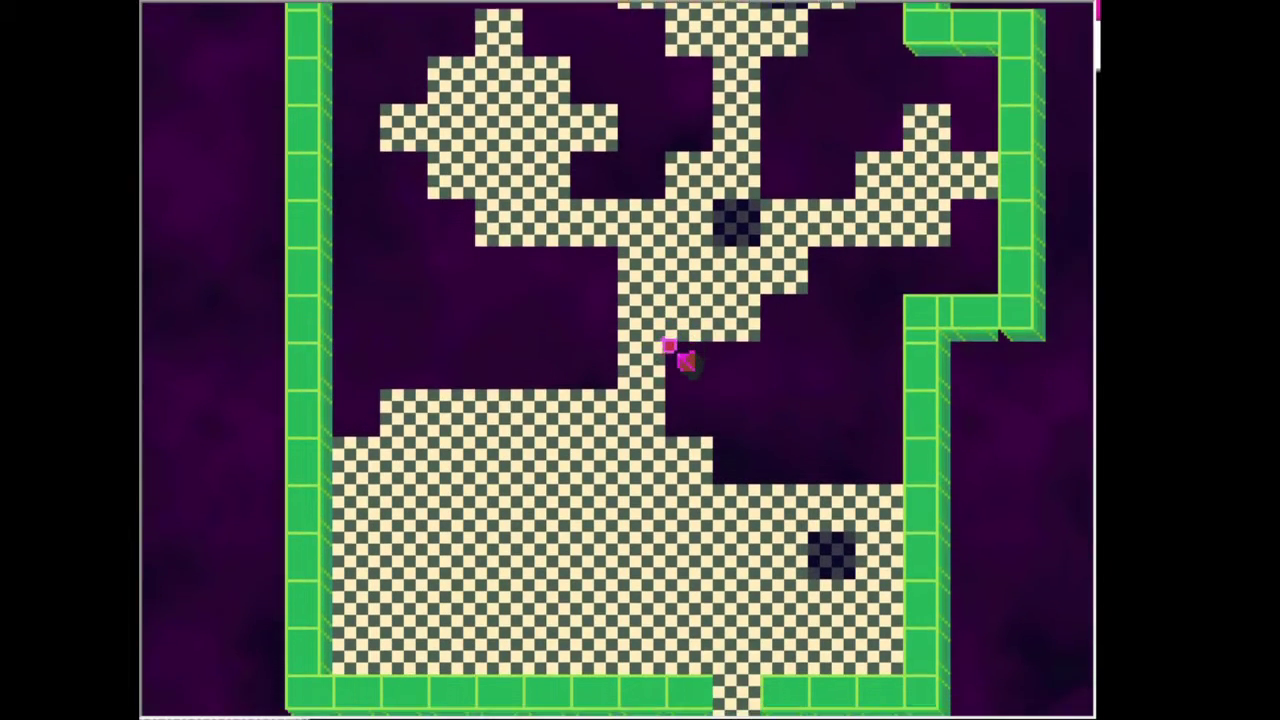
pyautogui.press('Down')
pyautogui.press('Down')
pyautogui.press('Down')
# Exit through the bottom wall gap and dismiss the two-part forest intro message.
pyautogui.press('Right')
pyautogui.press('Down')
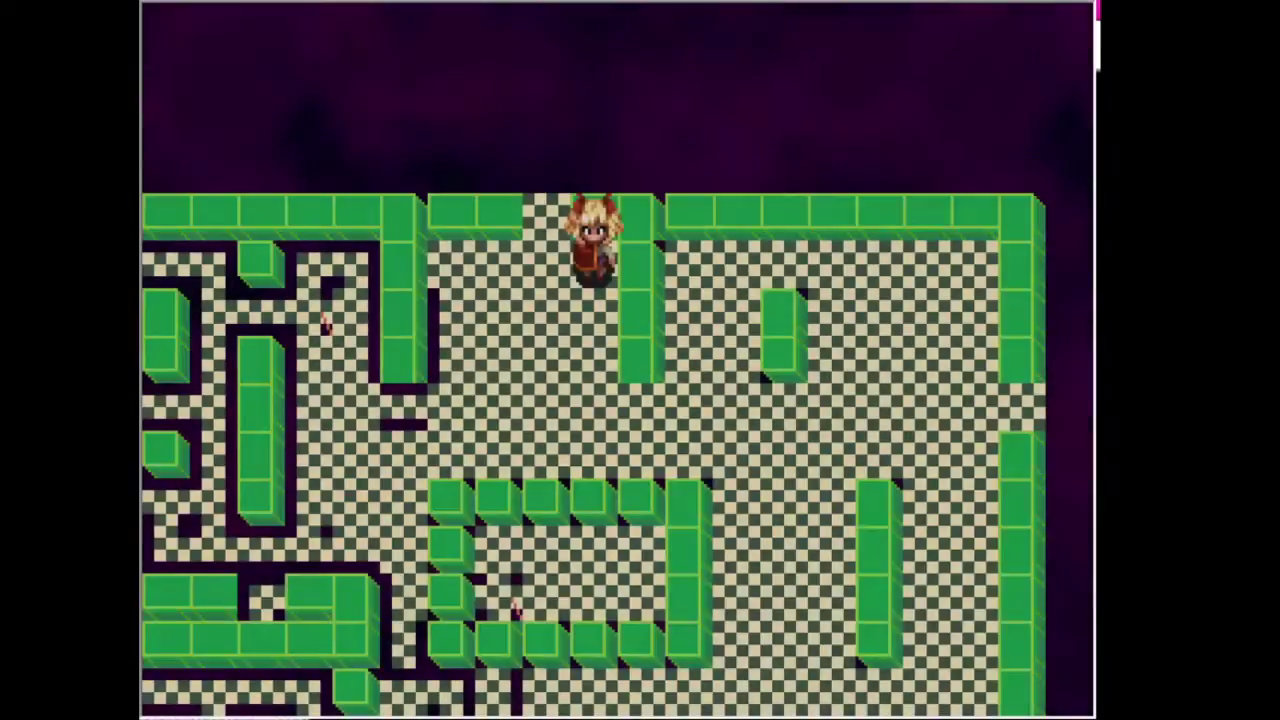
pyautogui.press('Return')
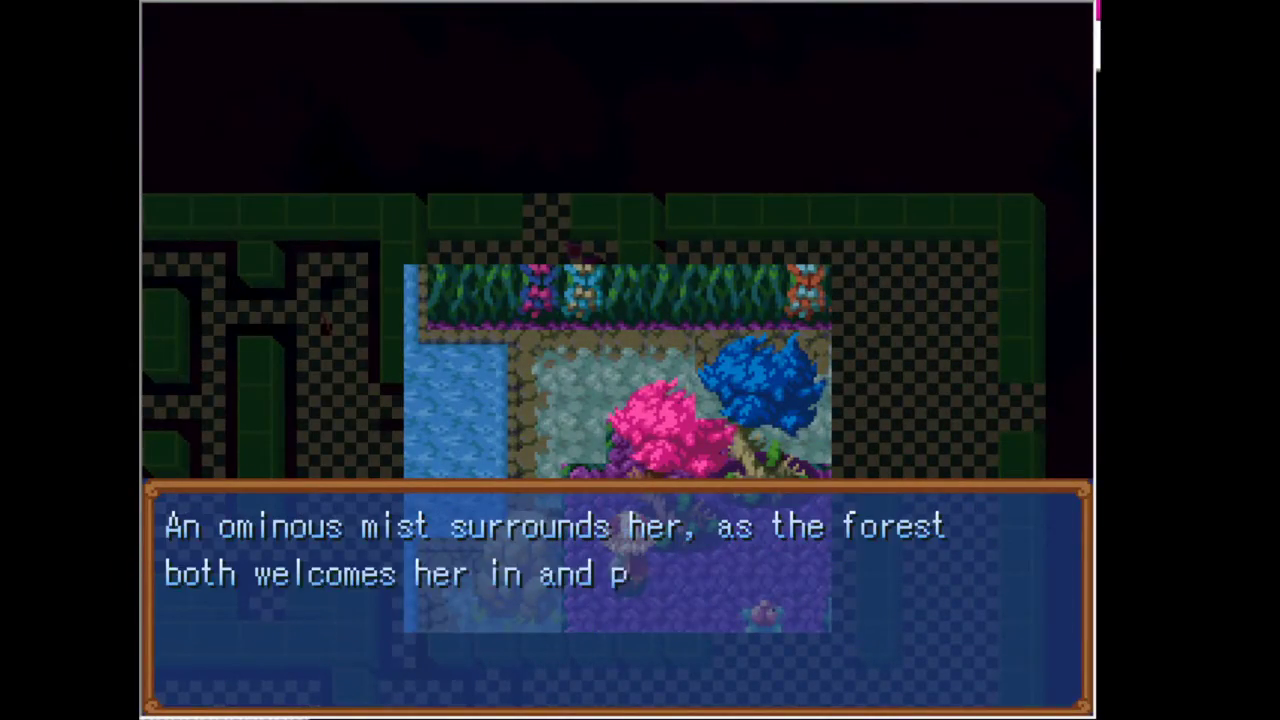
pyautogui.press('Return')
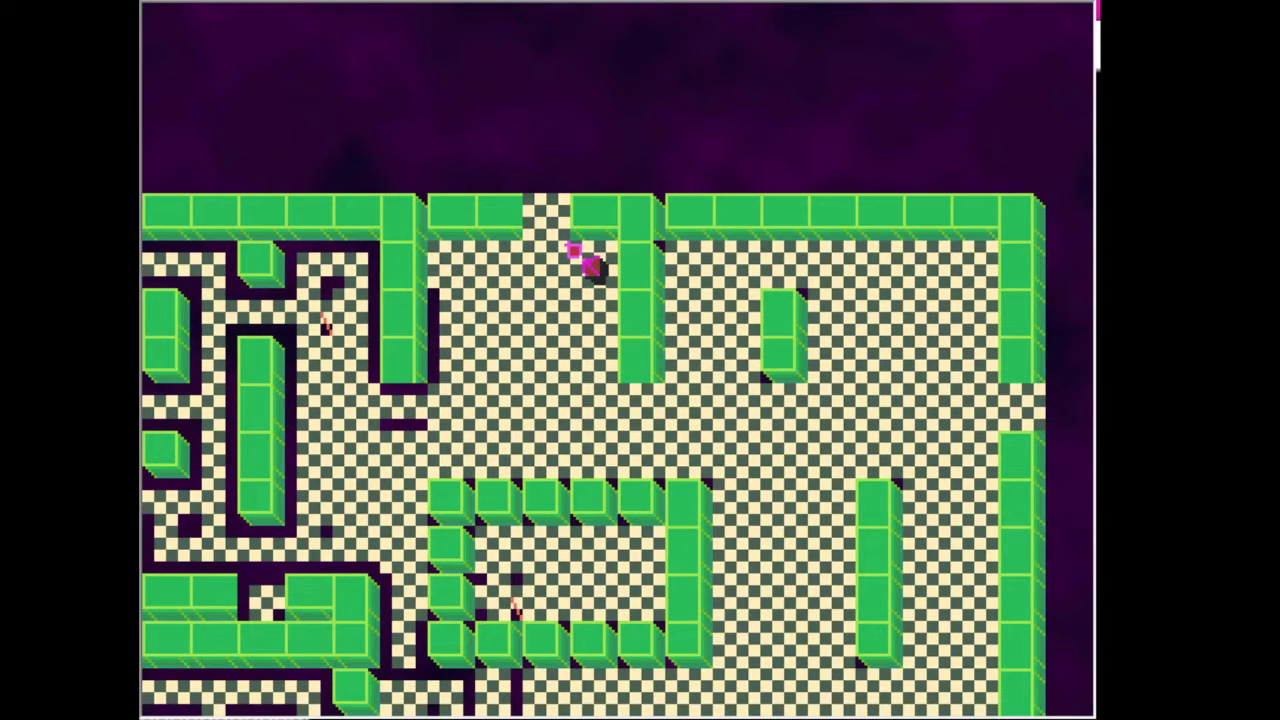
# Walk up through the wall opening into the walled canopy room.
pyautogui.press('Left')
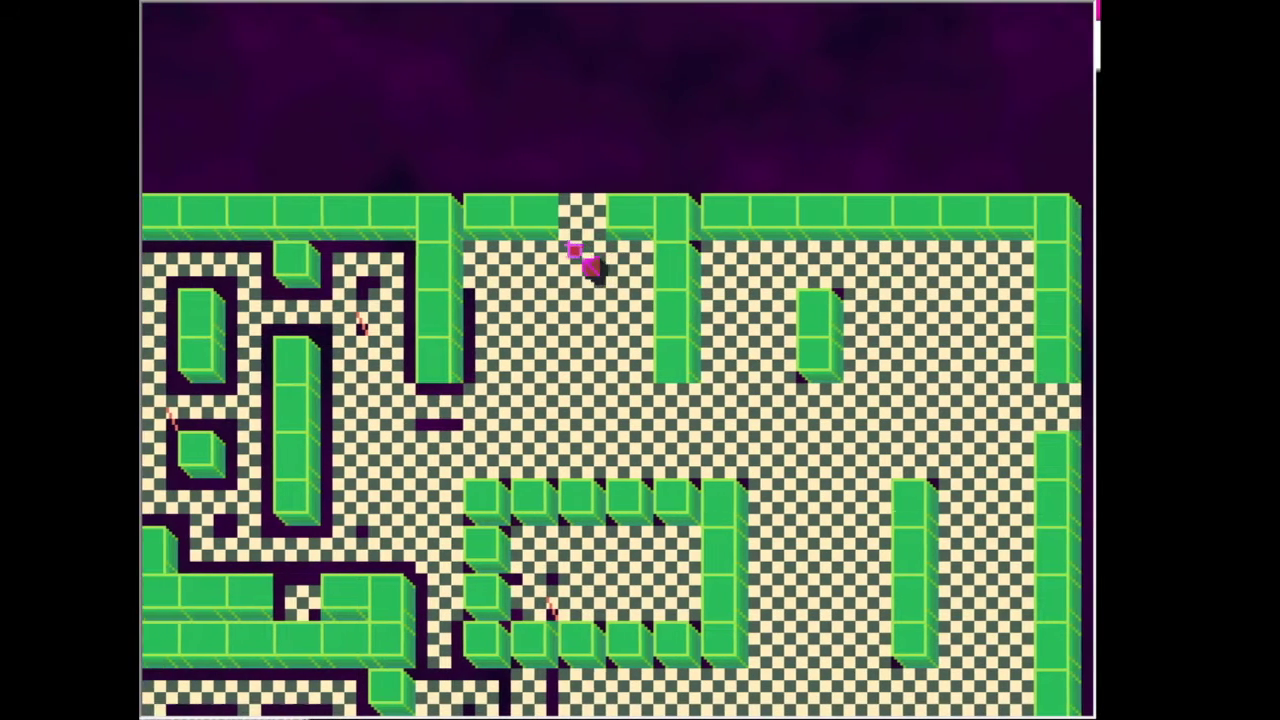
pyautogui.press('Up')
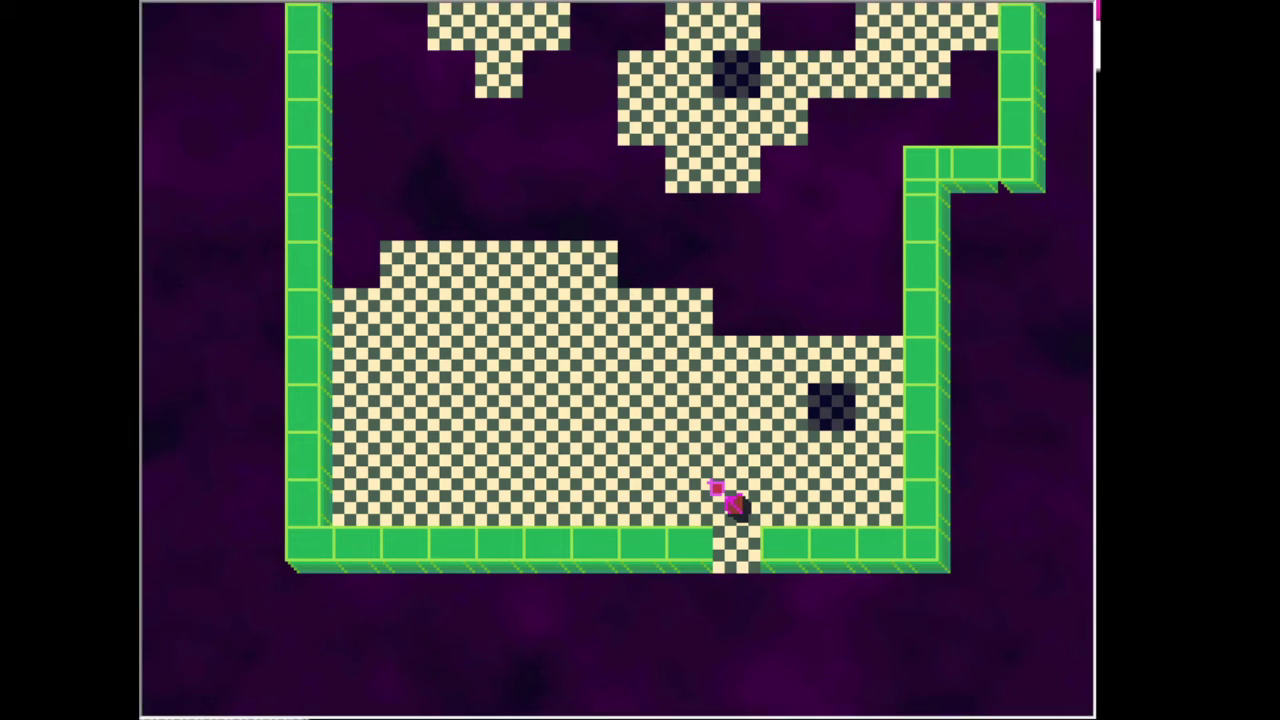
pyautogui.press('Up')
pyautogui.press('Up')
pyautogui.press('Left')
pyautogui.press('Up')
# Work up and left across the room toward the upper platforms.
pyautogui.press('Left')
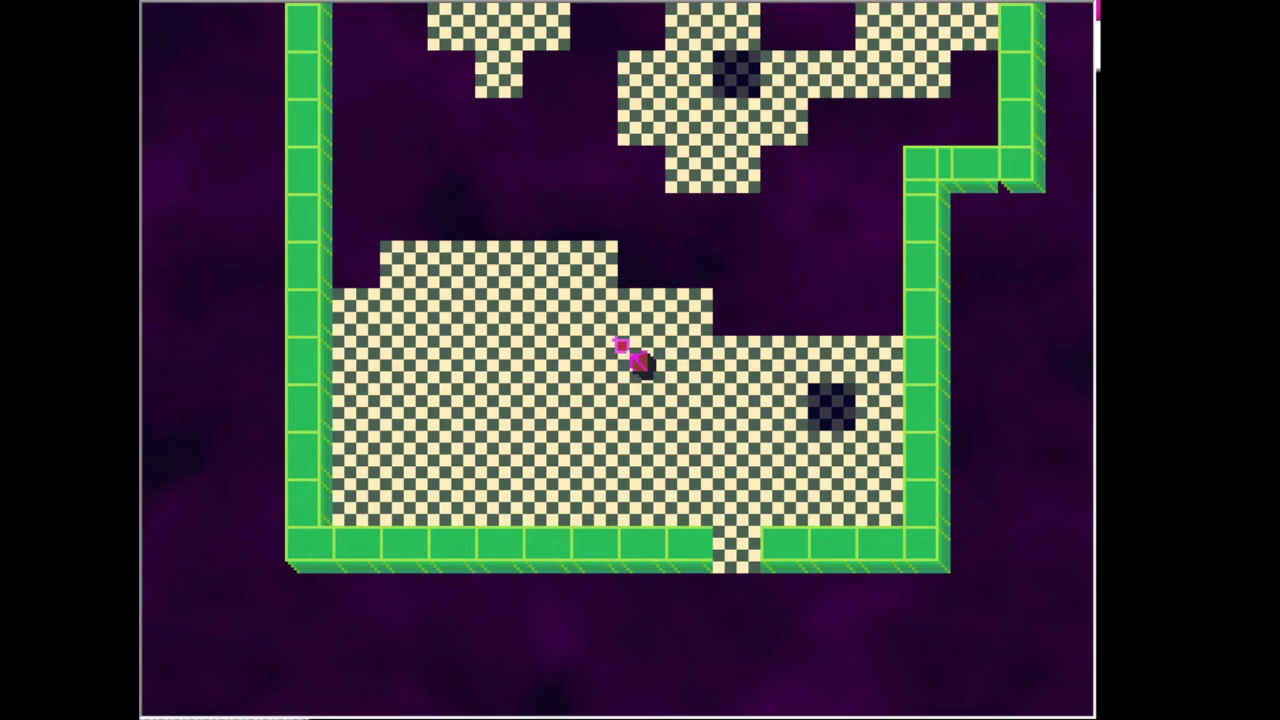
pyautogui.press('Up')
pyautogui.press('Left')
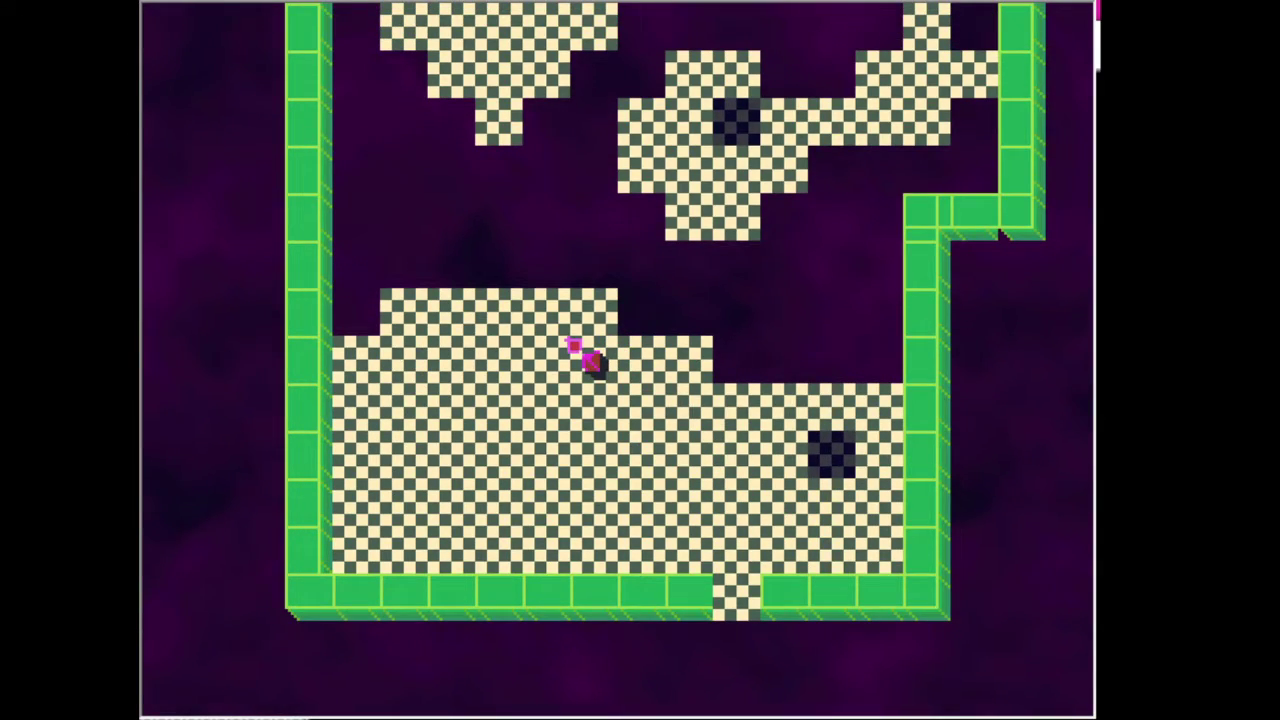
pyautogui.press('Up')
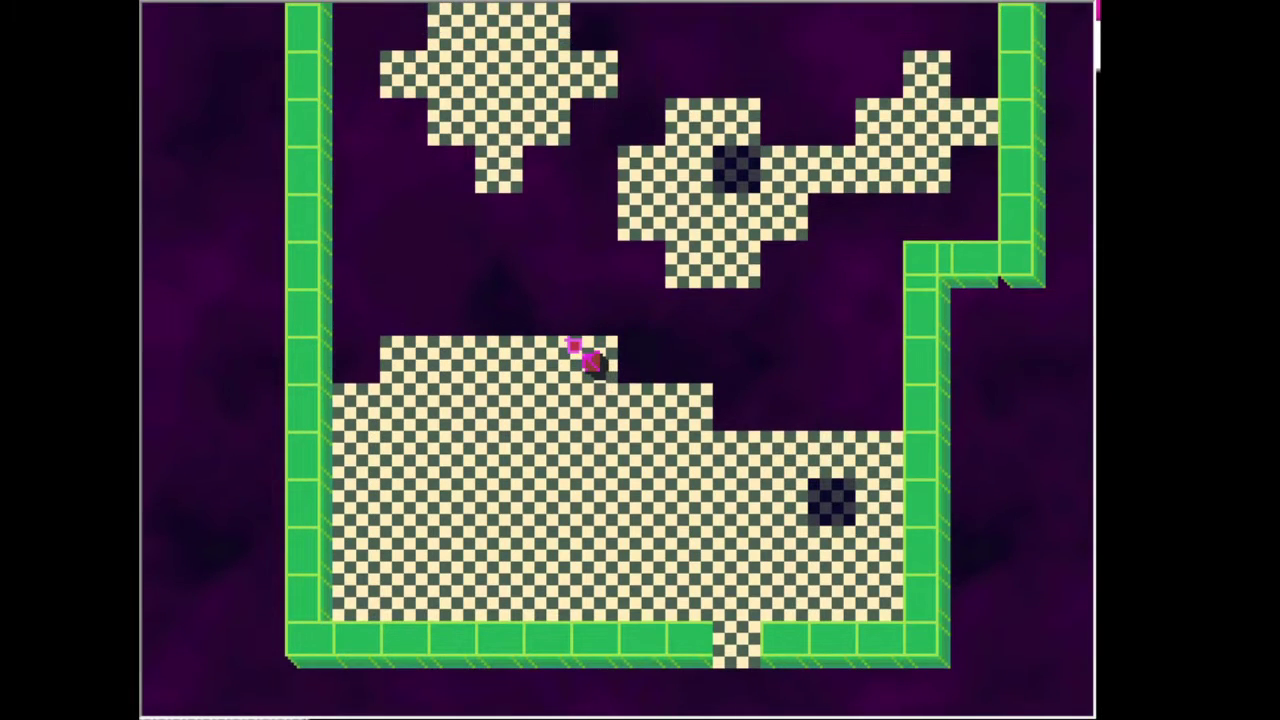
pyautogui.press('Down')
pyautogui.press('Right')
pyautogui.press('Right')
pyautogui.press('Up')
pyautogui.press('Up')
pyautogui.press('Up')
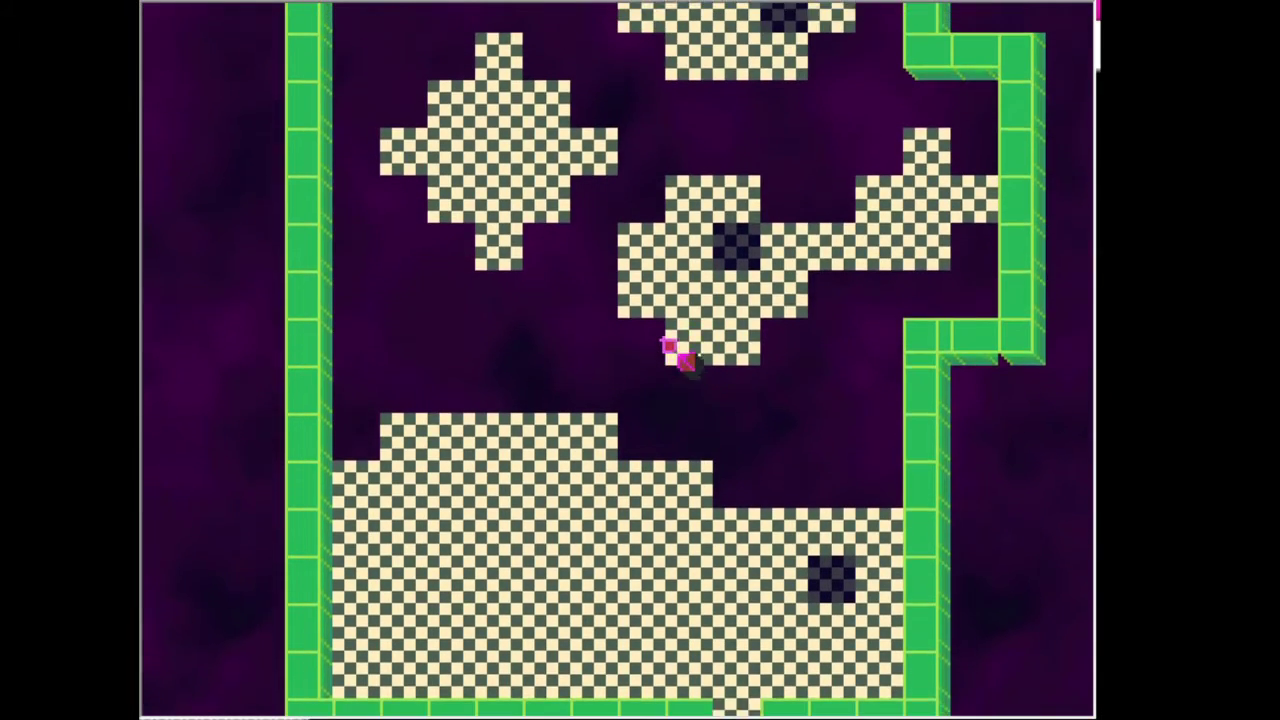
pyautogui.press('Up')
pyautogui.press('Up')
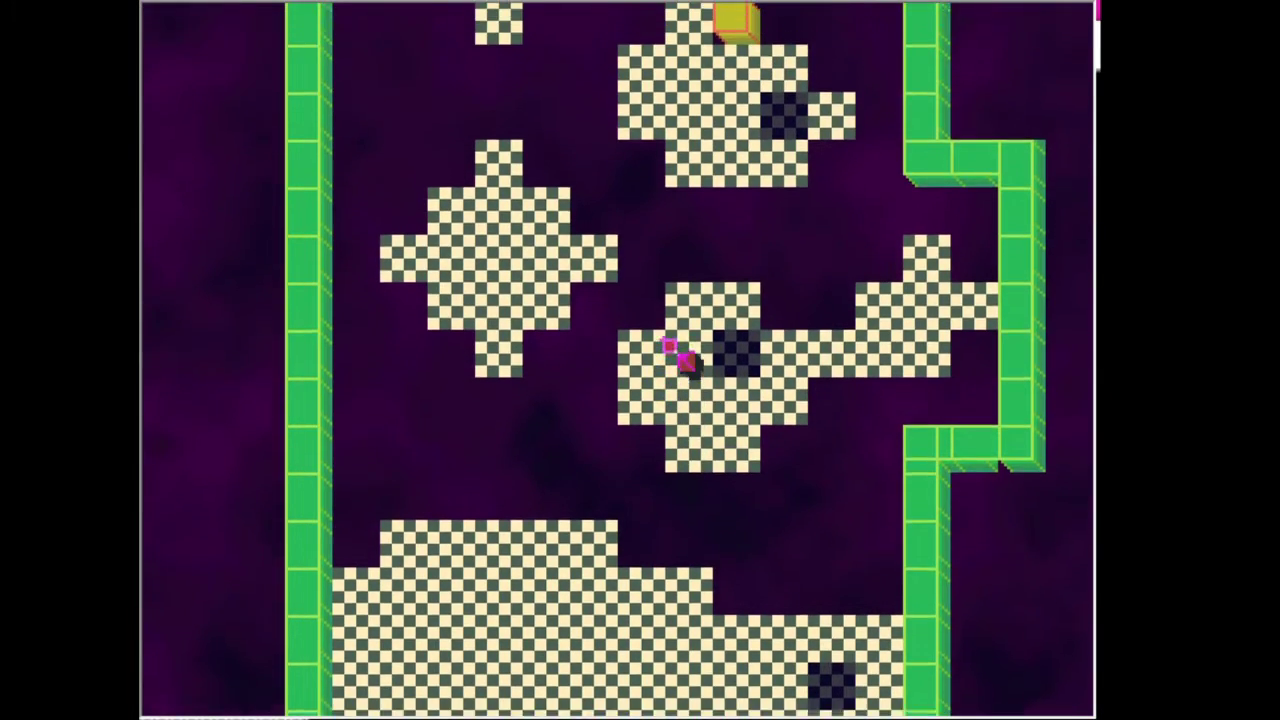
# Explore the upper platform ledge and return to the starting tile.
pyautogui.press('Left')
pyautogui.press('Down')
pyautogui.press('Right')
pyautogui.press('Down')
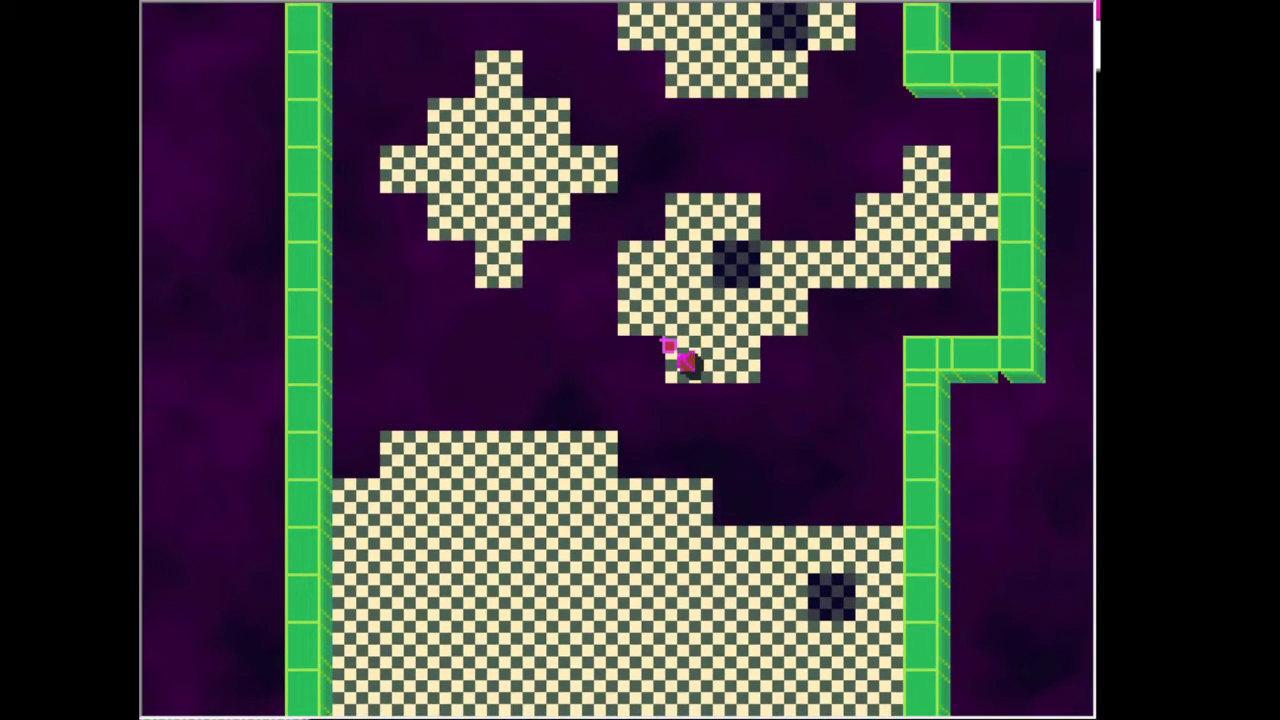
pyautogui.press('Up')
pyautogui.press('Up')
pyautogui.press('Down')
# Head down the room and stand on the dark hole tile.
pyautogui.press('Down')
pyautogui.press('Down')
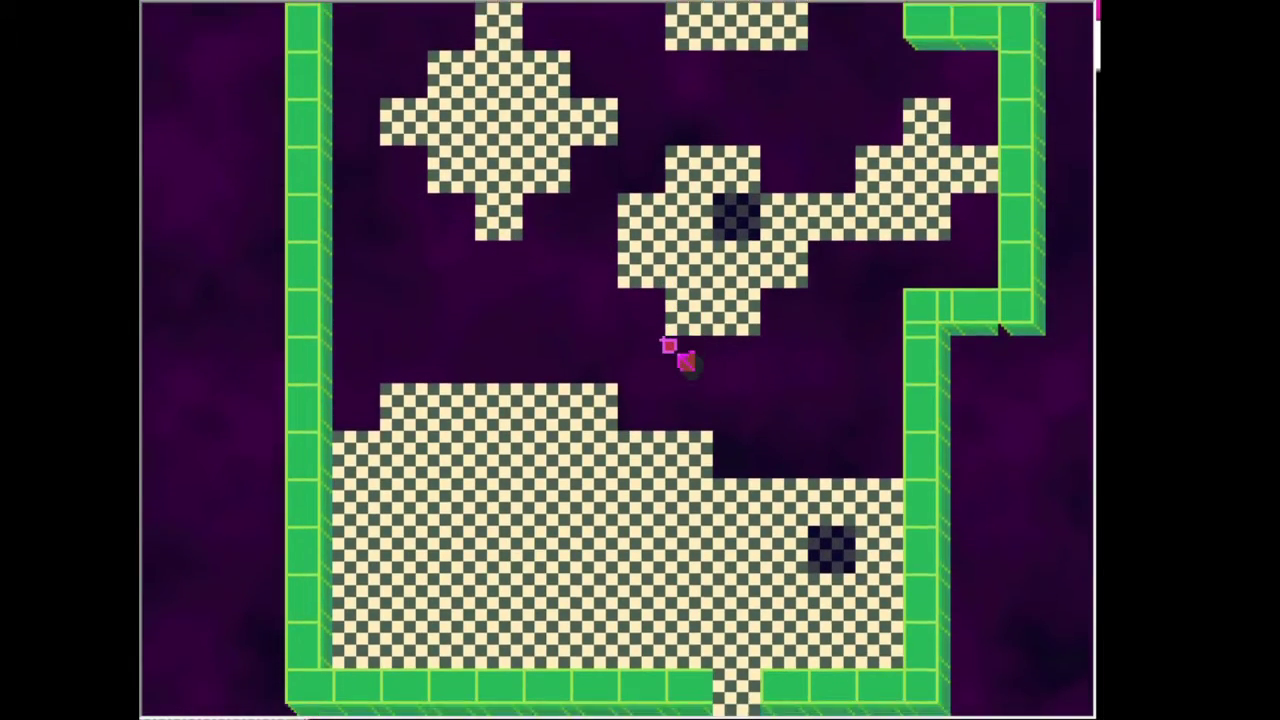
pyautogui.press('Down')
pyautogui.press('Down')
pyautogui.press('Down')
pyautogui.press('Right')
pyautogui.press('Right')
pyautogui.press('Right')
pyautogui.press('Down')
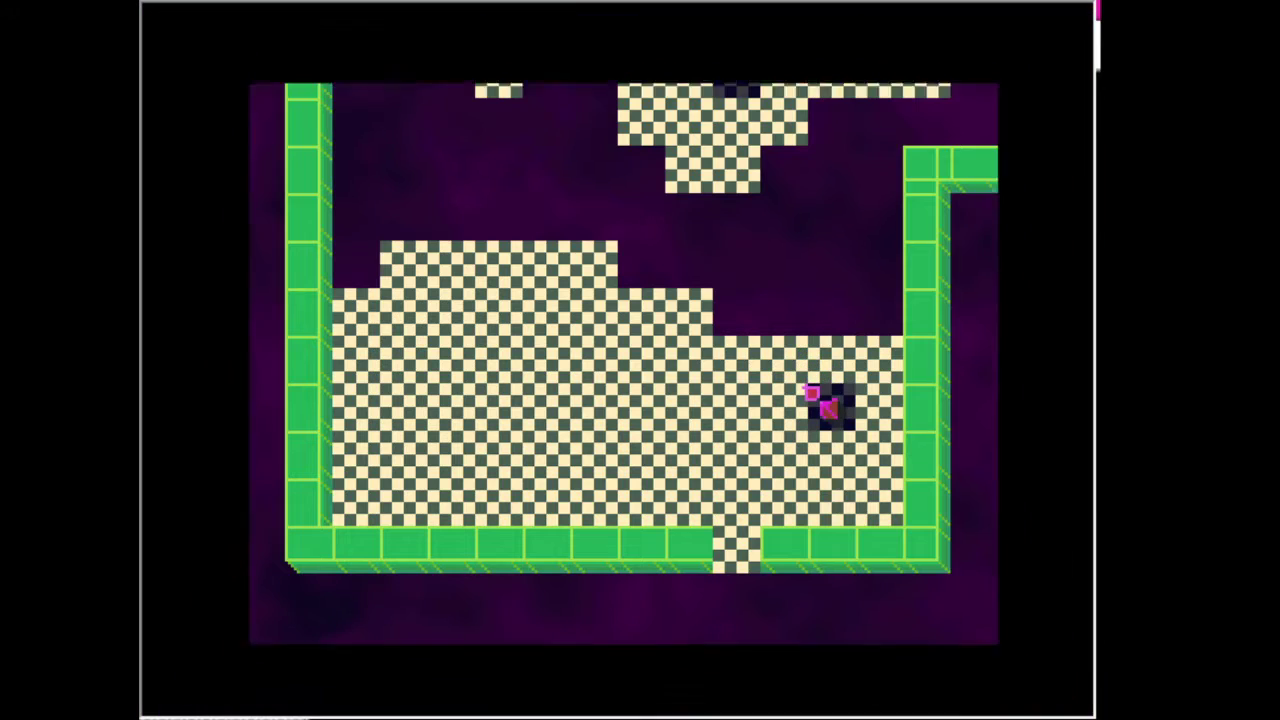
# Walk up and left across the floor past the dark gap toward the yellow cube.
pyautogui.press('Left')
pyautogui.press('Up')
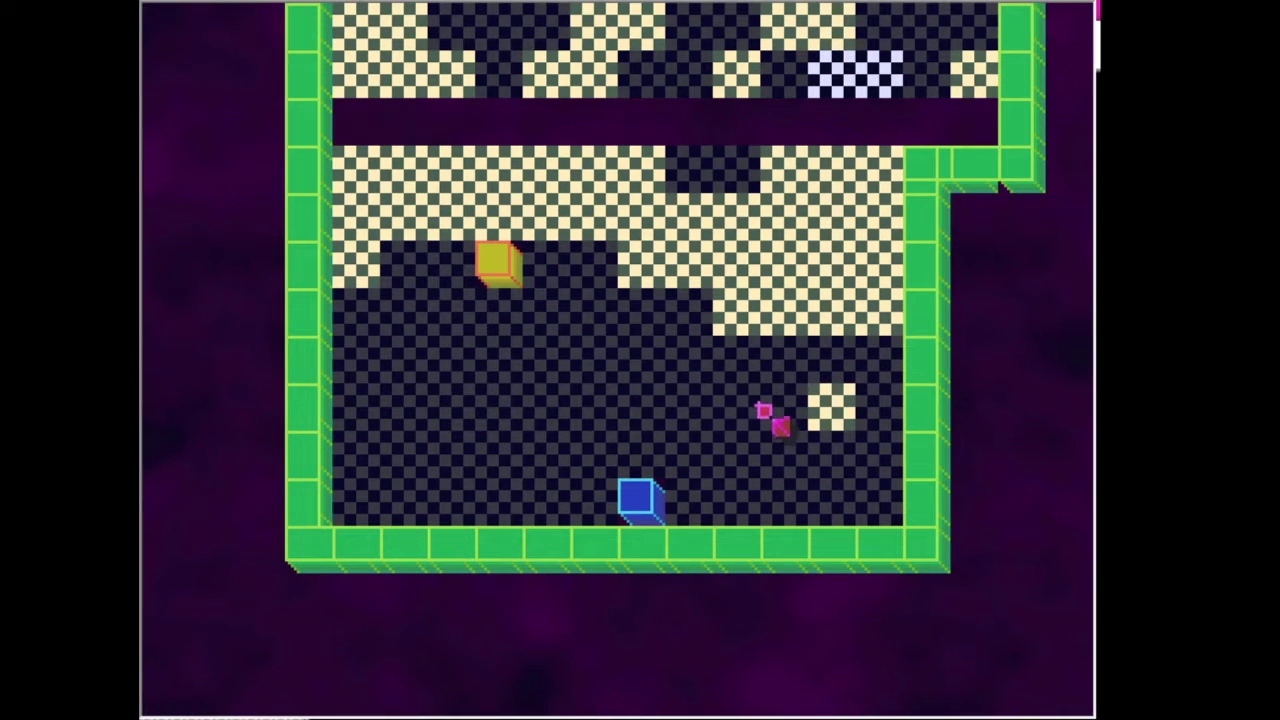
pyautogui.press('Up')
pyautogui.press('Up')
pyautogui.press('Up')
pyautogui.press('Up')
pyautogui.press('Up')
pyautogui.press('Up')
pyautogui.press('Left')
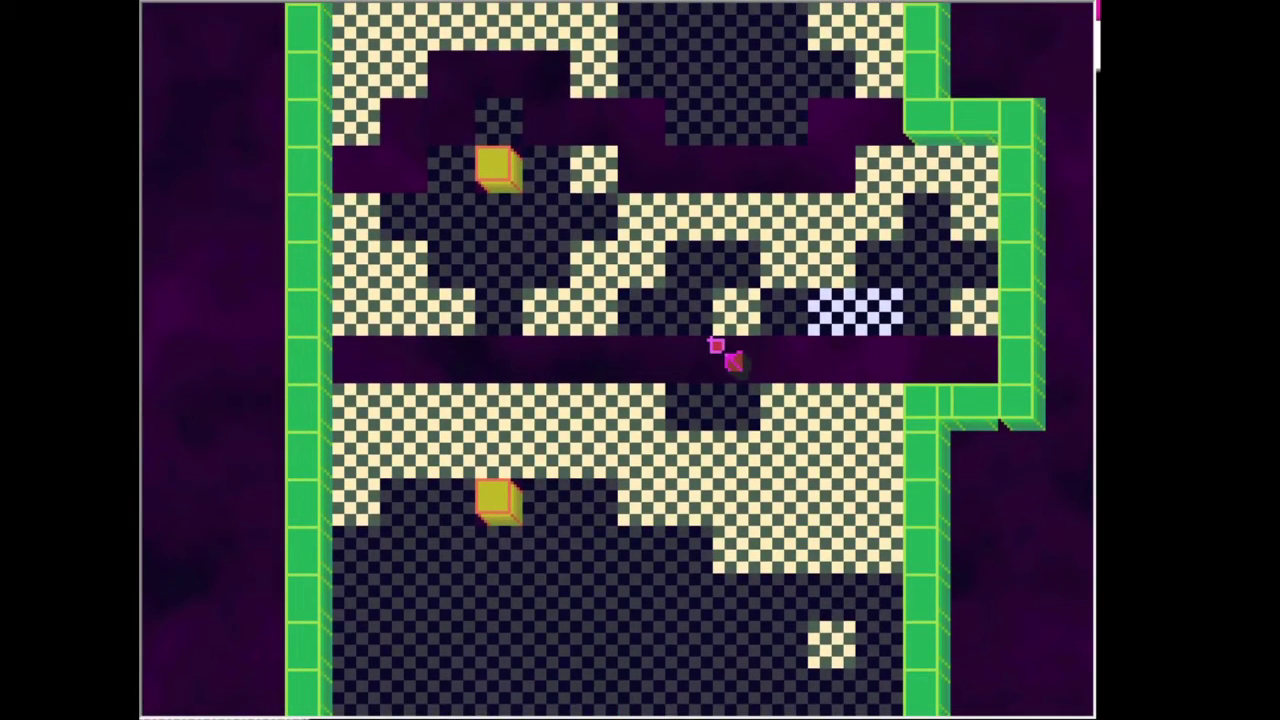
pyautogui.press('Left')
pyautogui.press('Up')
pyautogui.press('Up')
pyautogui.press('Up')
pyautogui.press('Up')
pyautogui.press('Left')
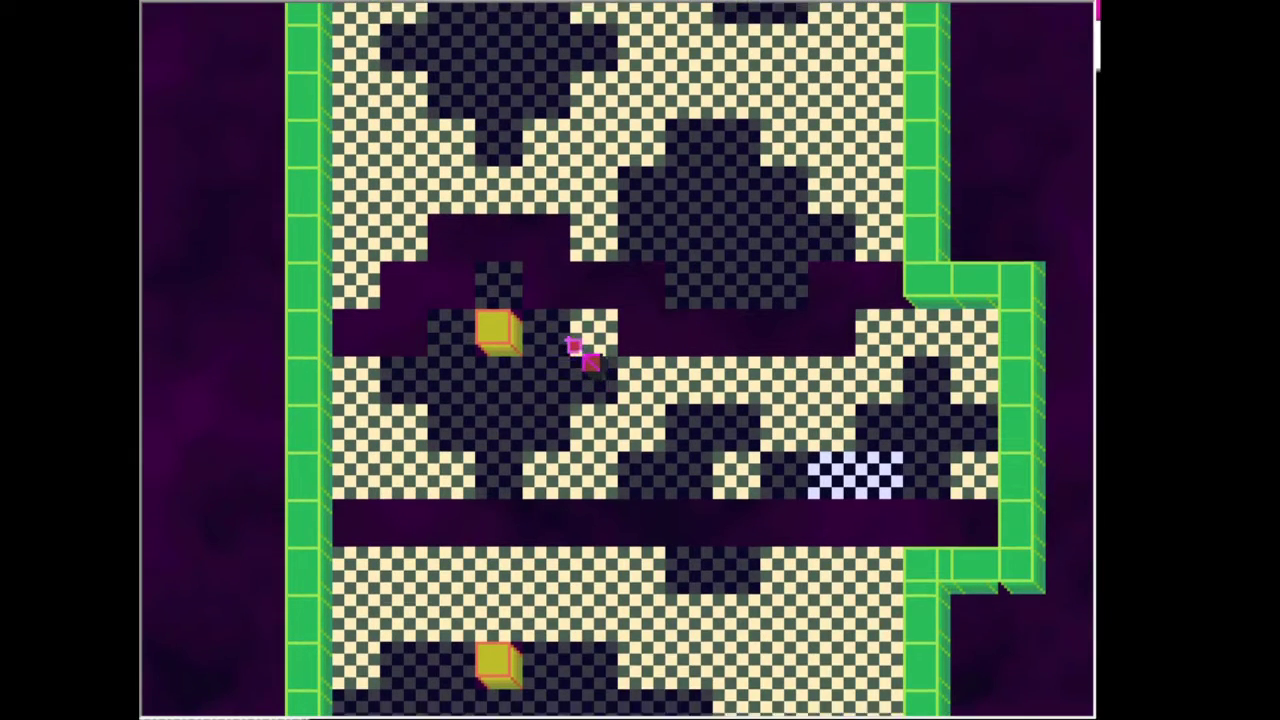
pyautogui.press('Up')
pyautogui.press('Up')
pyautogui.press('Up')
# Pass the yellow cube to the left wall, then return beside the cube.
pyautogui.press('Left')
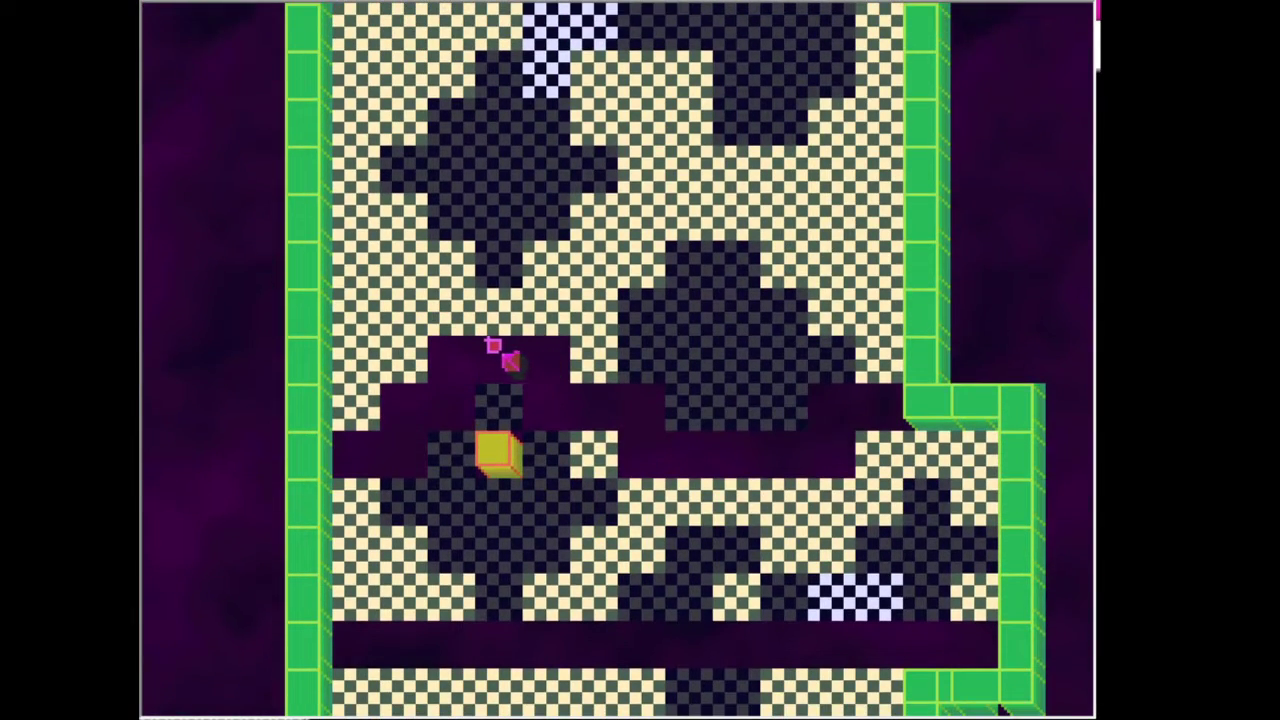
pyautogui.press('Left')
pyautogui.press('Left')
pyautogui.press('Down')
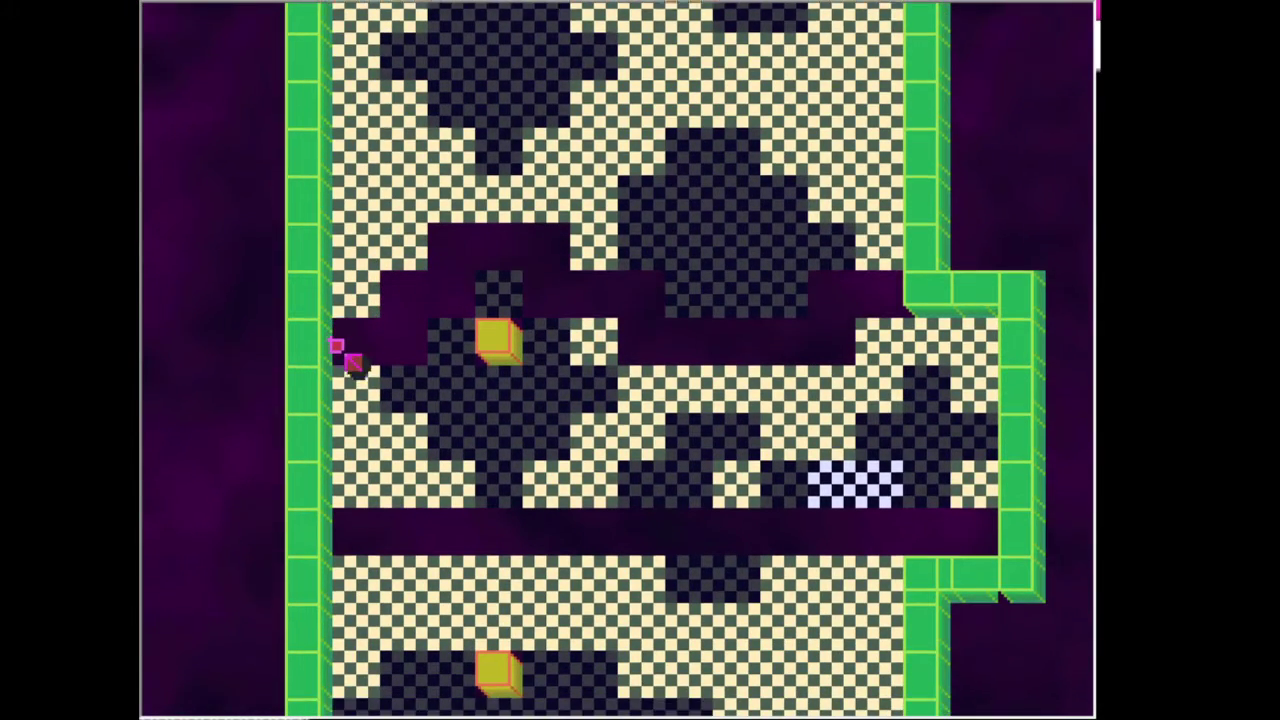
pyautogui.press('Down')
pyautogui.press('Down')
pyautogui.press('Down')
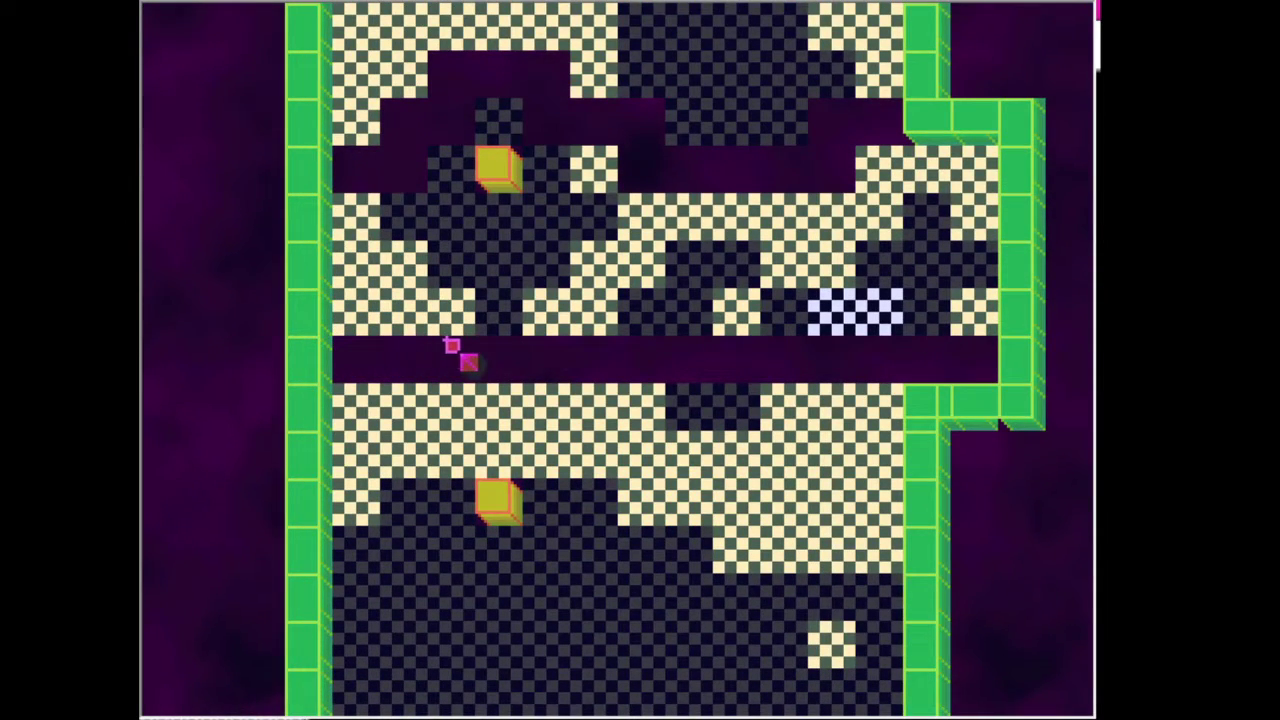
pyautogui.press('Left')
pyautogui.press('Up')
pyautogui.press('Up')
pyautogui.press('Up')
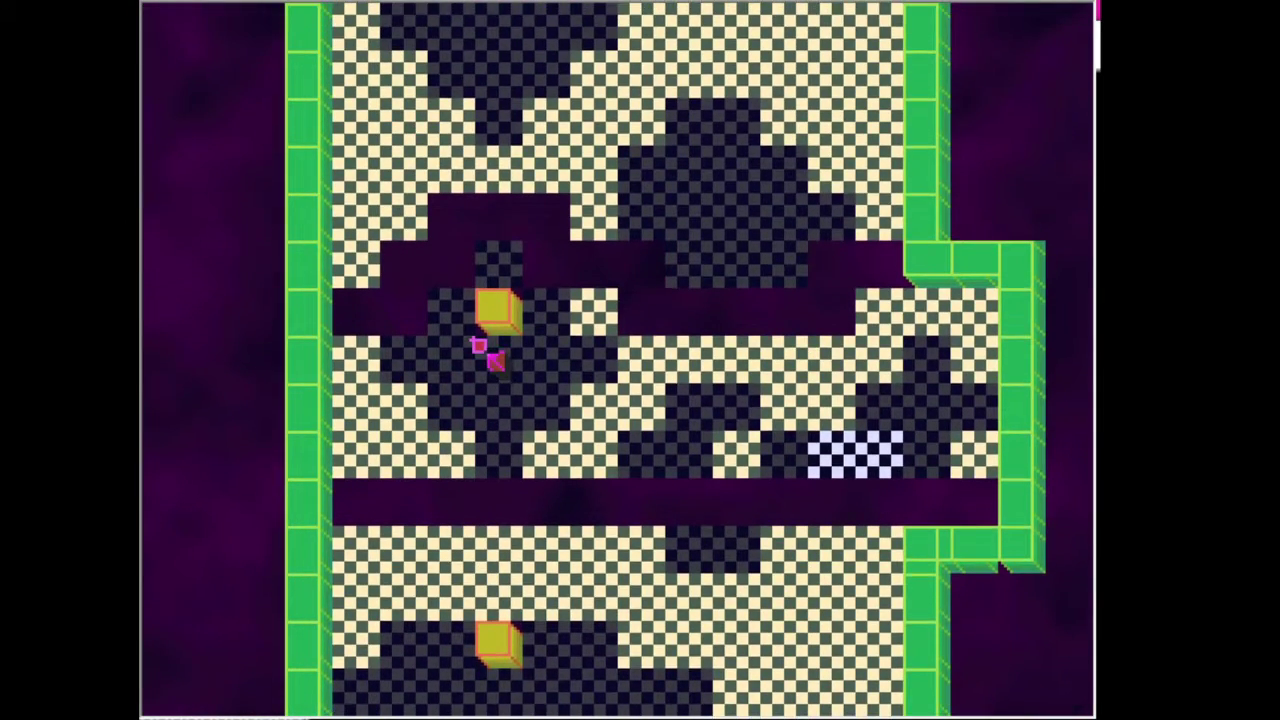
pyautogui.press('Down')
# Walk down and right across the floor toward the blue cube.
pyautogui.press('Down')
pyautogui.press('Down')
pyautogui.press('Down')
pyautogui.press('Down')
pyautogui.press('Right')
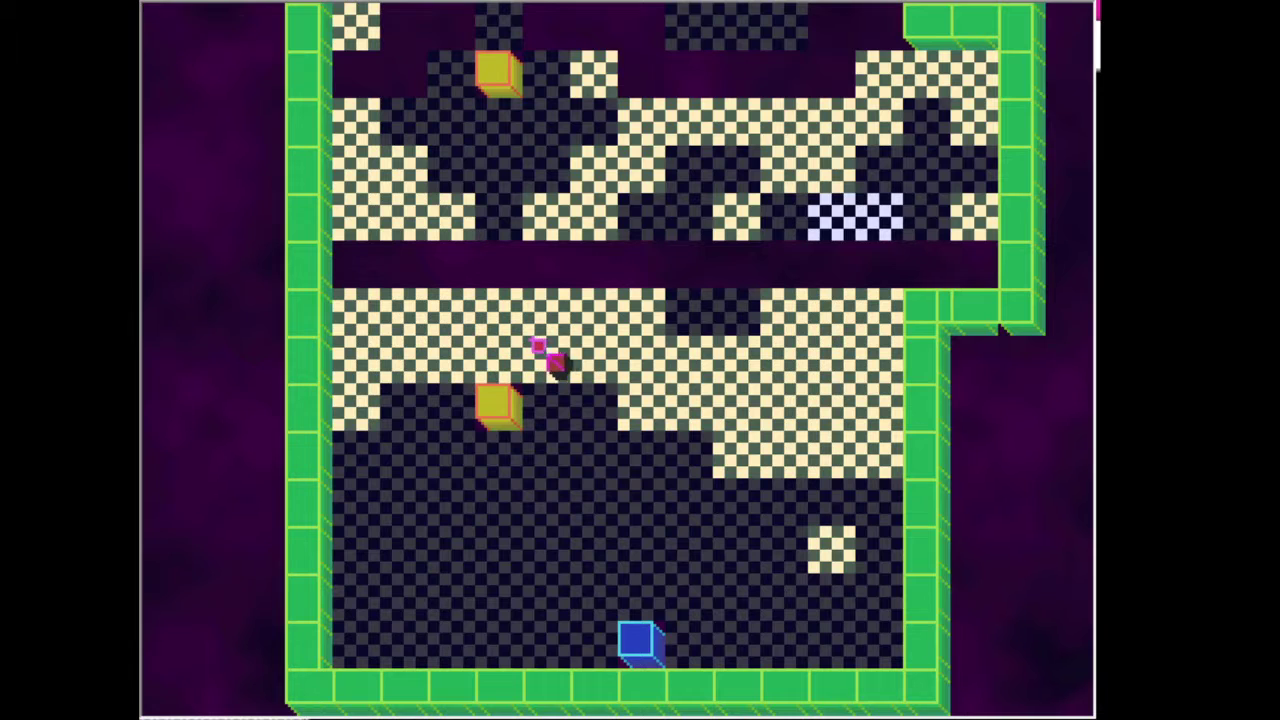
pyautogui.press('Down')
pyautogui.press('Right')
pyautogui.press('Down')
pyautogui.press('Down')
pyautogui.press('Right')
pyautogui.press('Down')
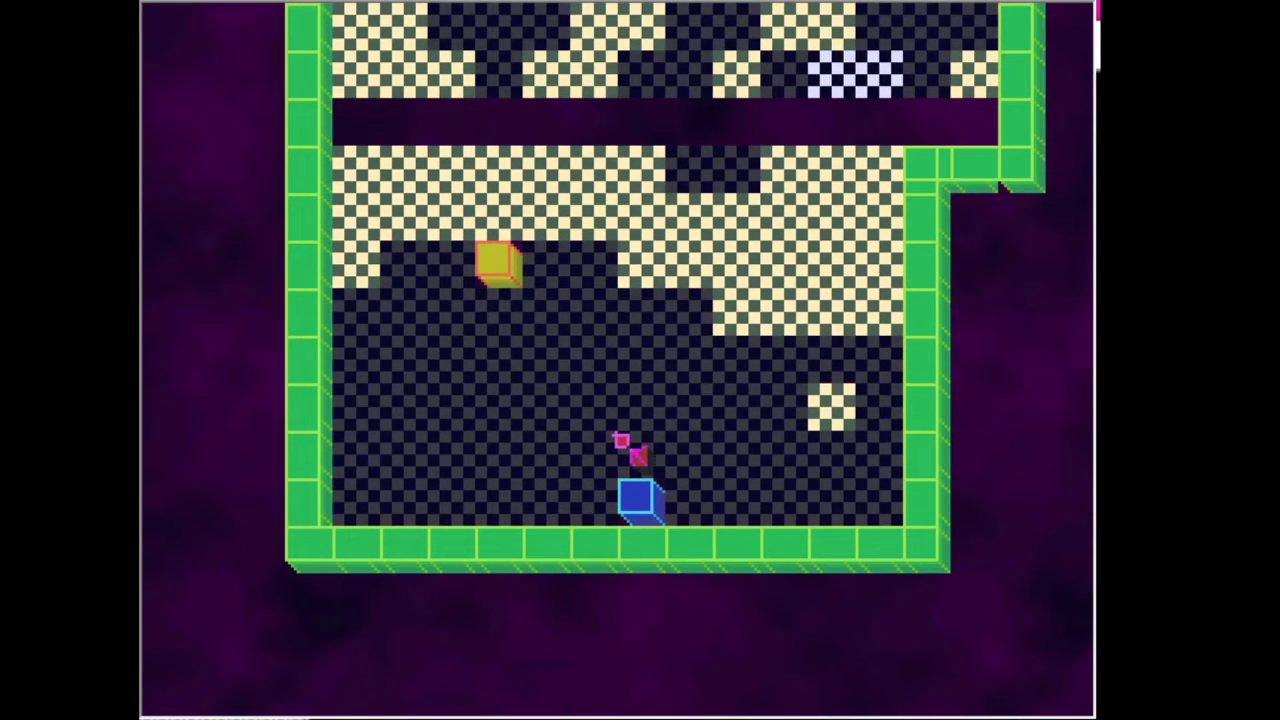
# Walk back up the floor and right toward the pale bridge.
pyautogui.press('Up')
pyautogui.press('Up')
pyautogui.press('Up')
pyautogui.press('Up')
pyautogui.press('Up')
pyautogui.press('Up')
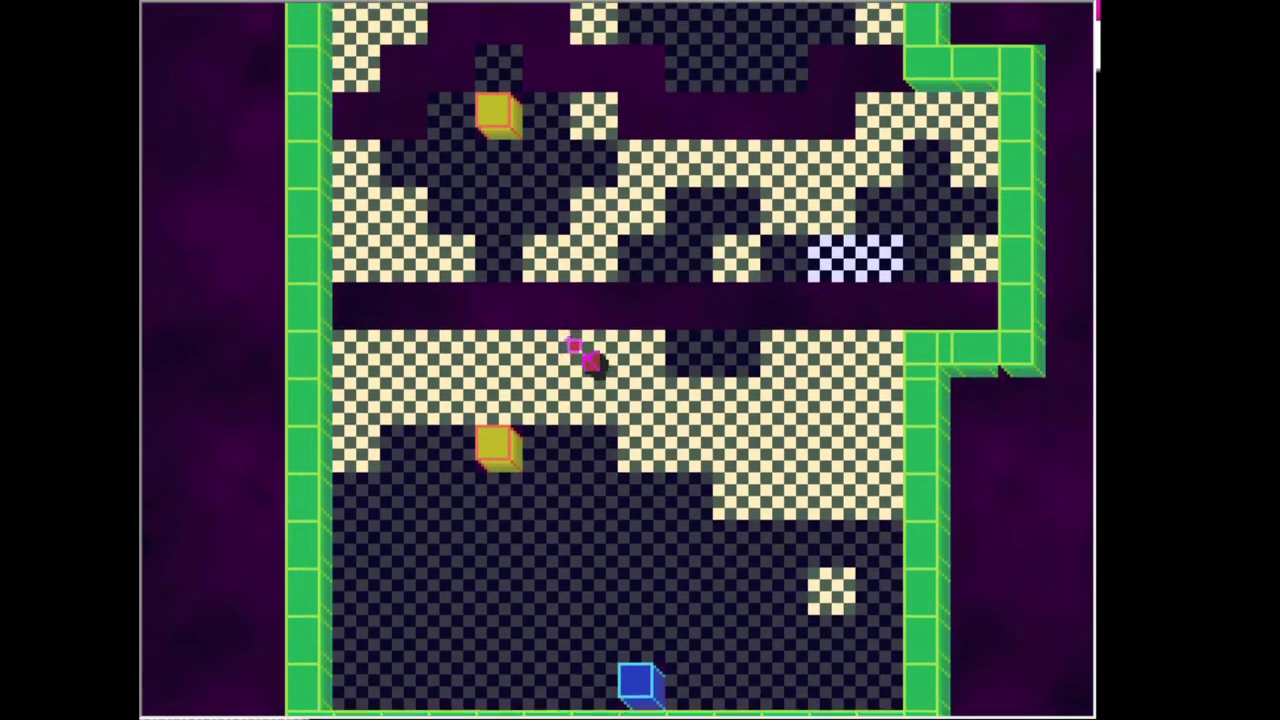
pyautogui.press('Up')
pyautogui.press('Right')
pyautogui.press('Up')
pyautogui.press('Up')
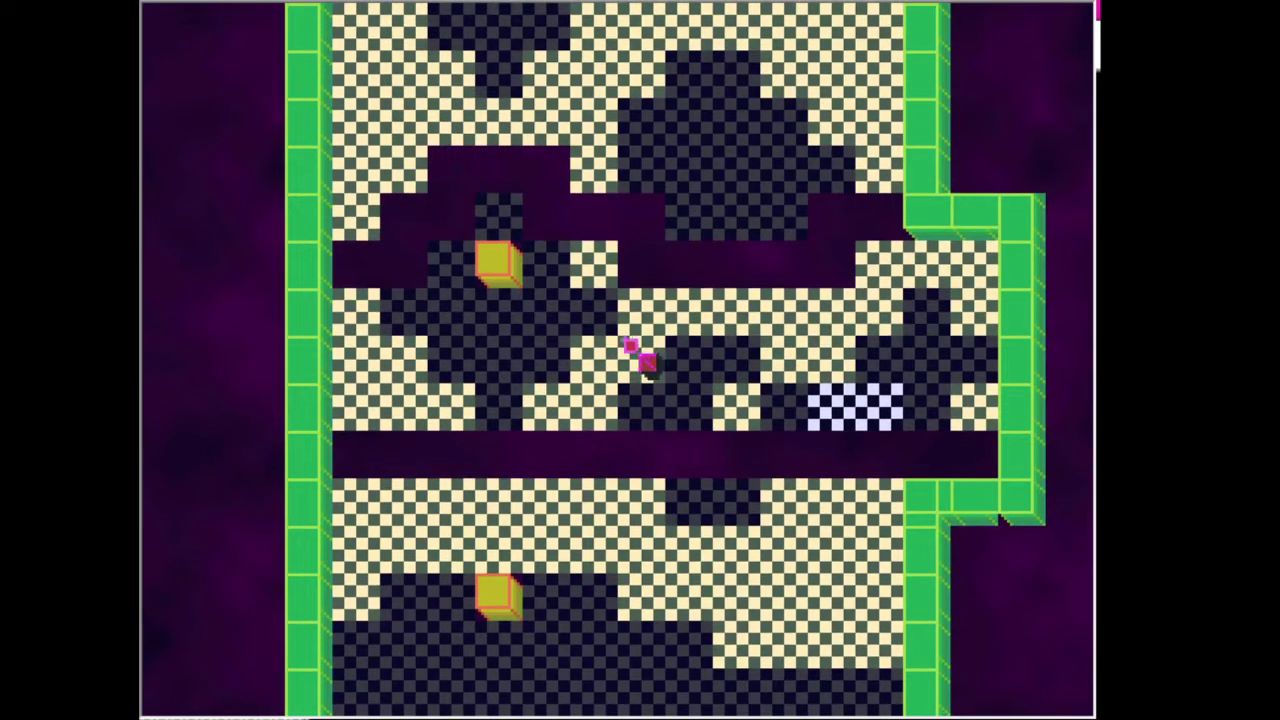
pyautogui.press('Right')
pyautogui.press('Right')
pyautogui.press('Right')
pyautogui.press('Right')
pyautogui.press('Right')
# Step onto the pale bridge, then move back left and down the floor.
pyautogui.press('Down')
pyautogui.press('Left')
pyautogui.press('Left')
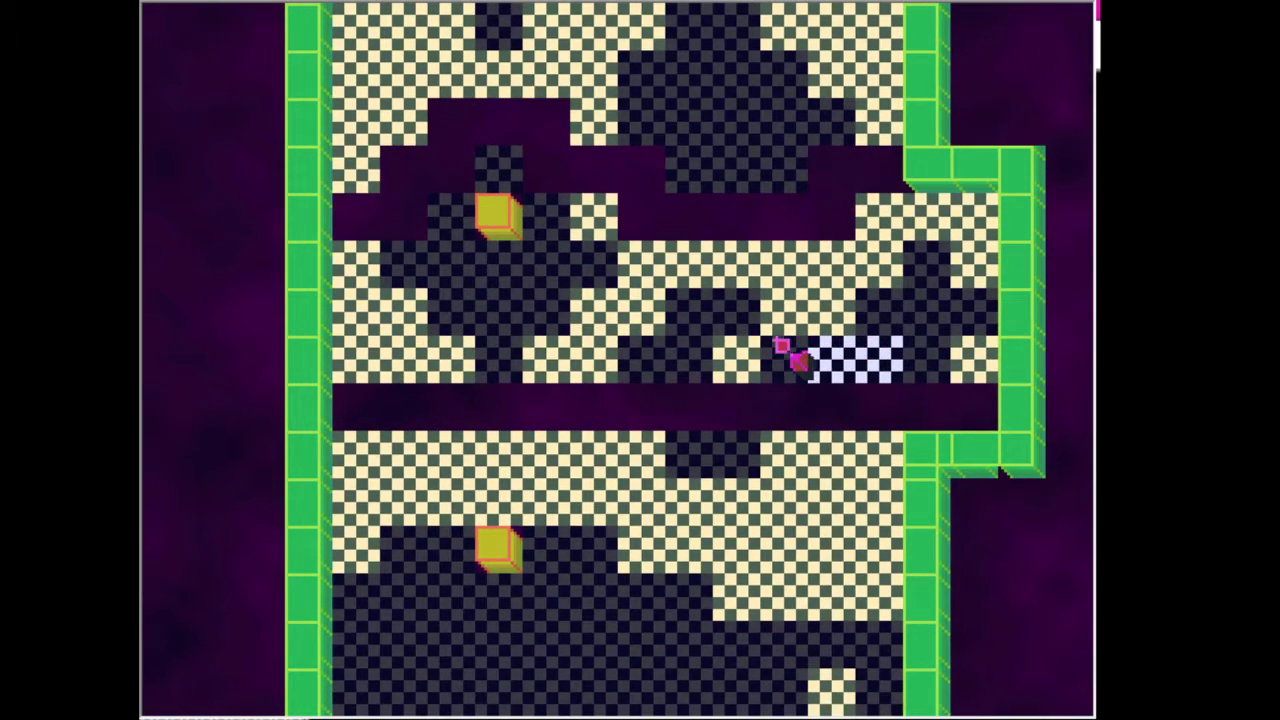
pyautogui.press('Down')
pyautogui.press('Left')
pyautogui.press('Down')
pyautogui.press('Down')
pyautogui.press('Down')
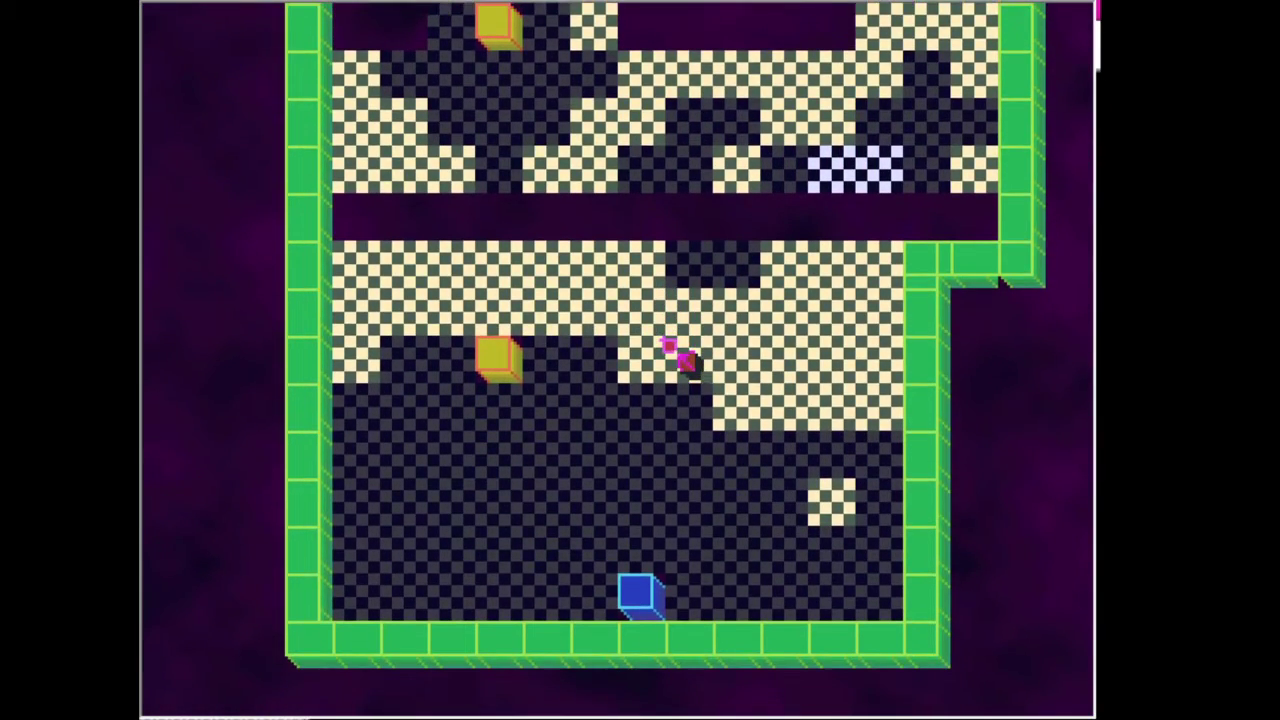
pyautogui.press('Up')
# Walk up and left onto the yellow switch, raising the bridges.
pyautogui.press('Up')
pyautogui.press('Up')
pyautogui.press('Up')
pyautogui.press('Up')
pyautogui.press('Left')
pyautogui.press('Left')
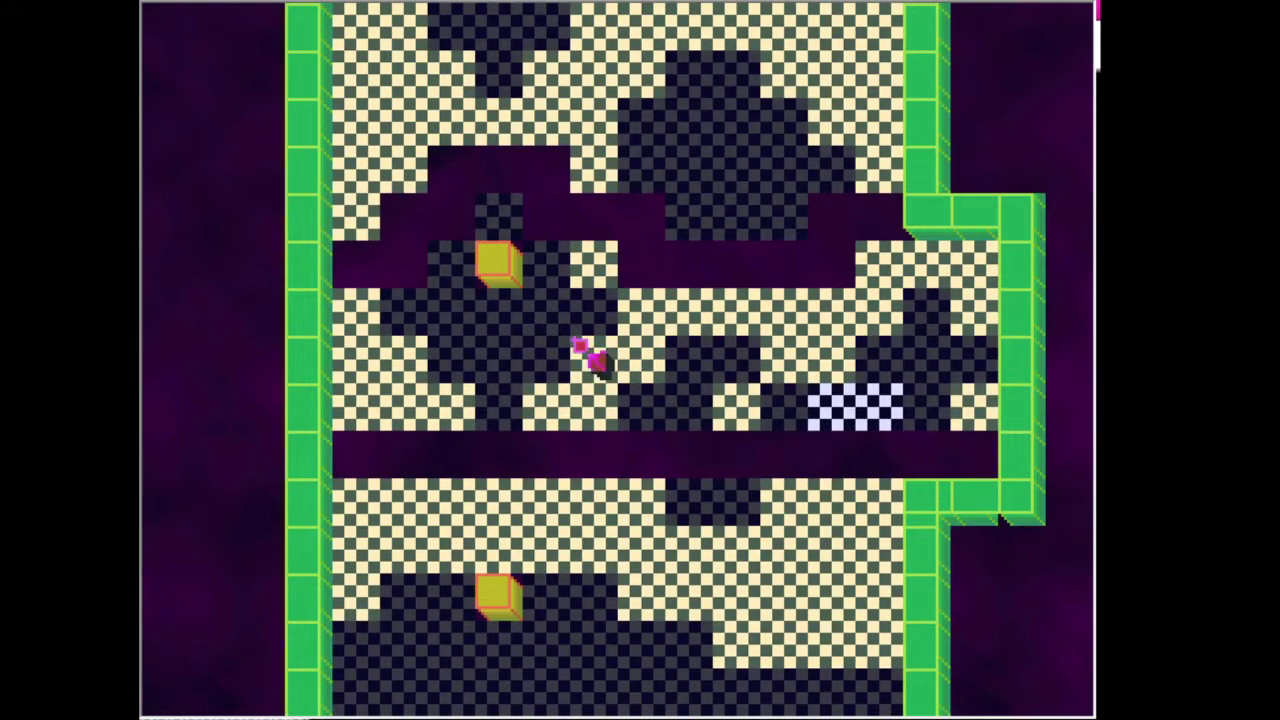
pyautogui.press('Left')
pyautogui.press('Left')
pyautogui.press('Up')
pyautogui.press('Left')
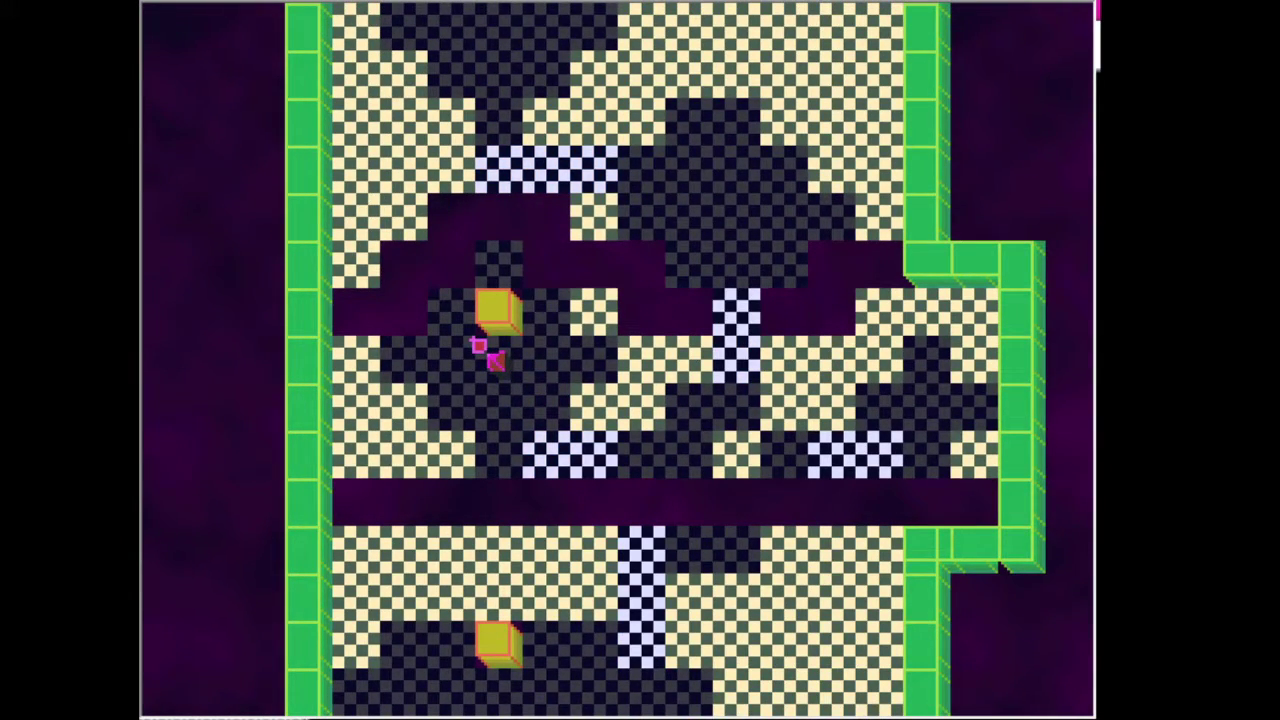